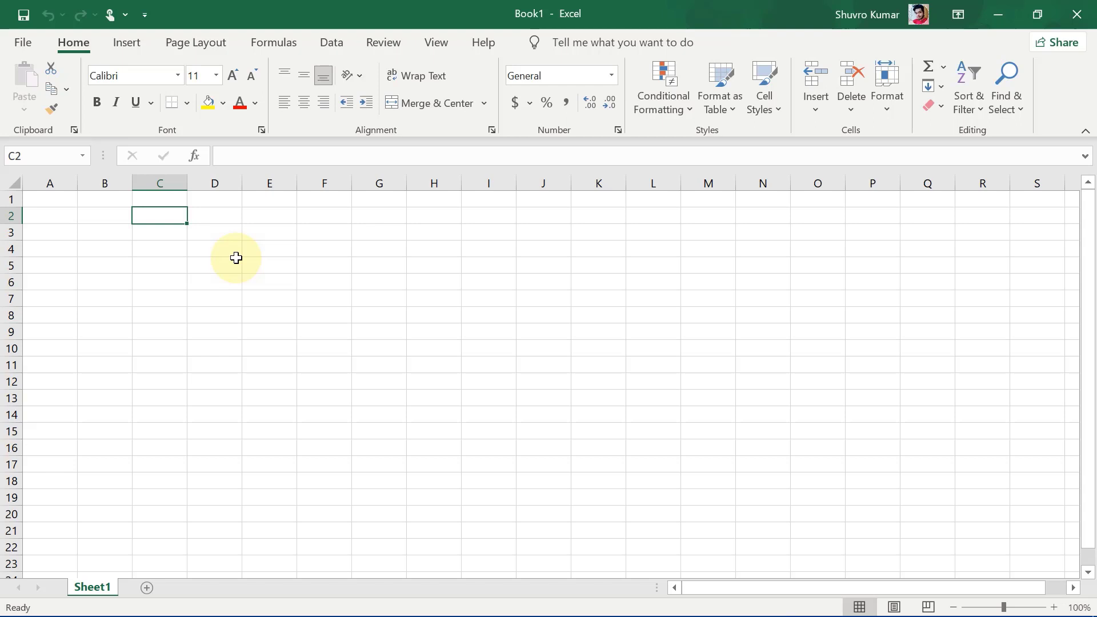
# Enter 1, 2 and 3 in cells C2, C3 and C4
pyautogui.write('1')
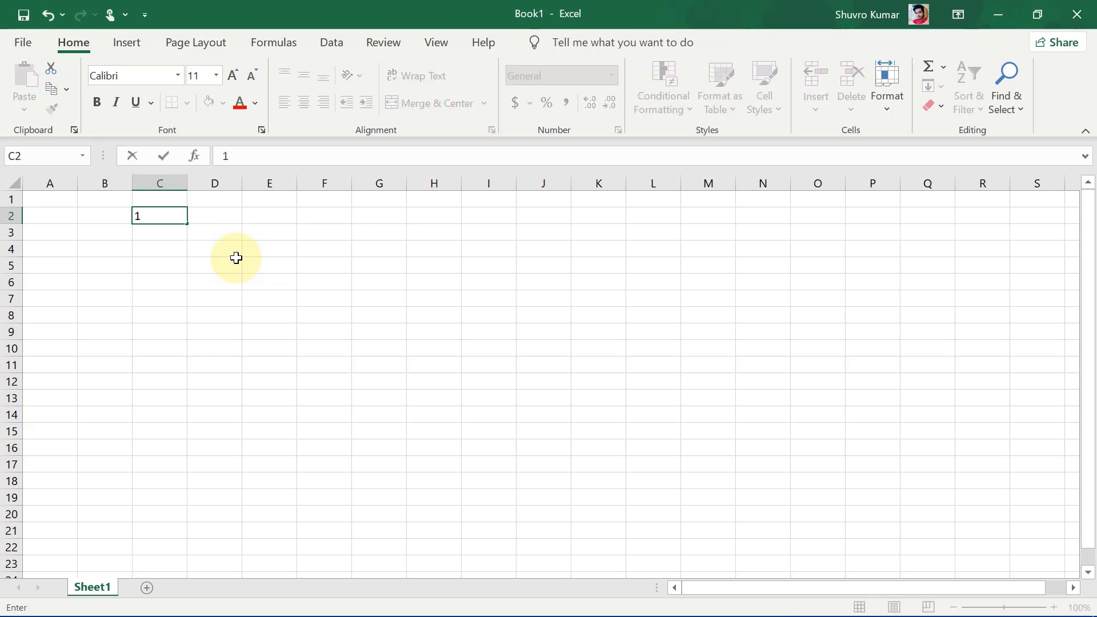
pyautogui.press('Return')
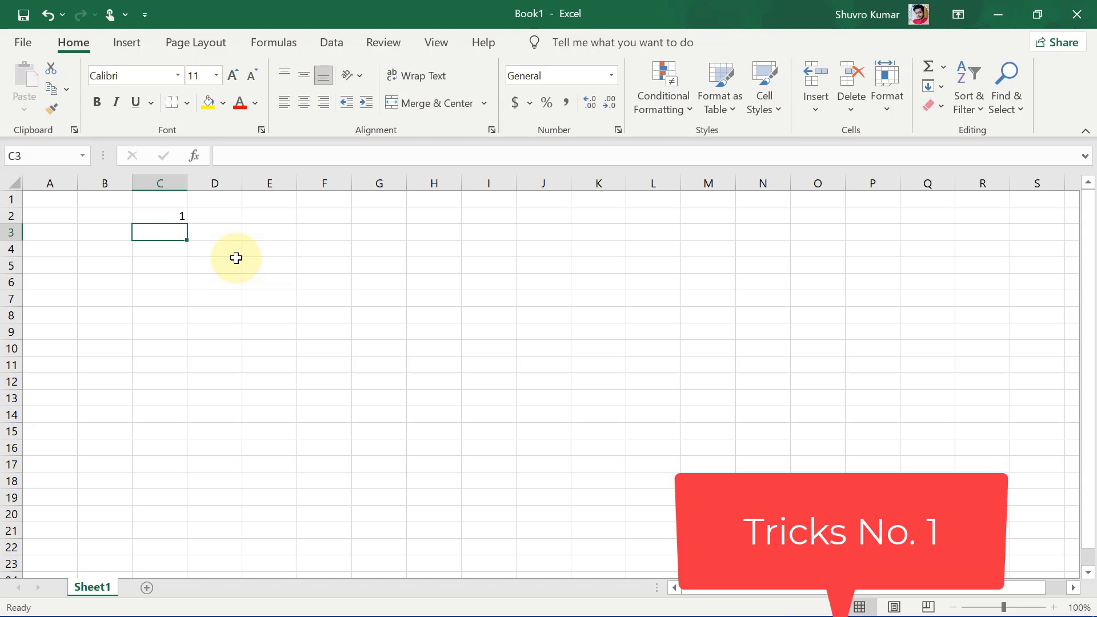
pyautogui.write('2')
pyautogui.hotkey('ctrl', 'Return')
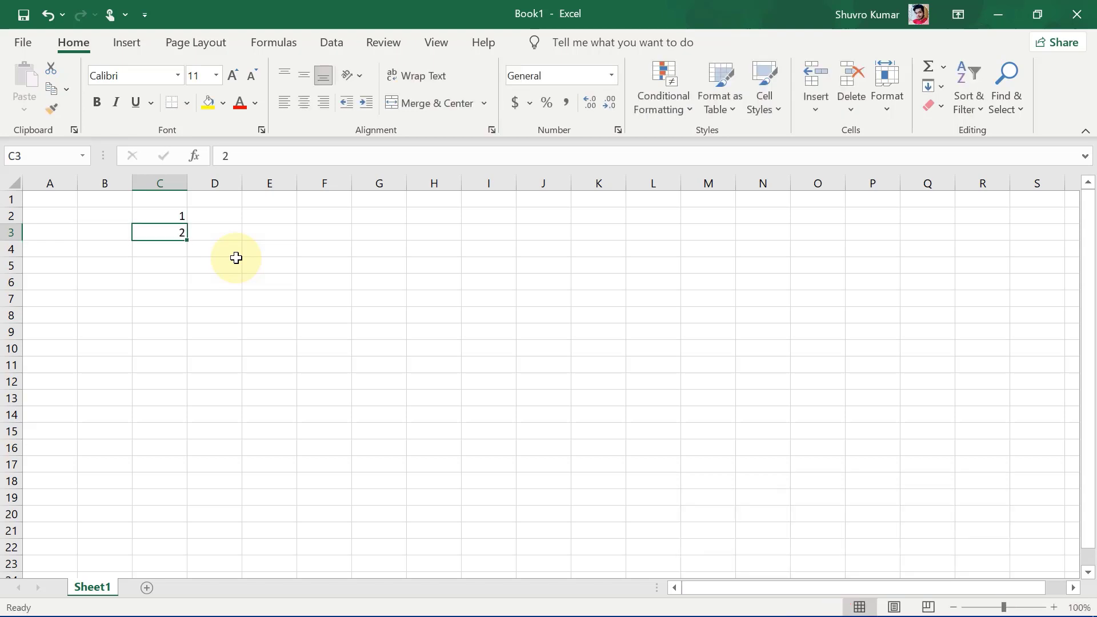
pyautogui.press('Down')
pyautogui.write('3')
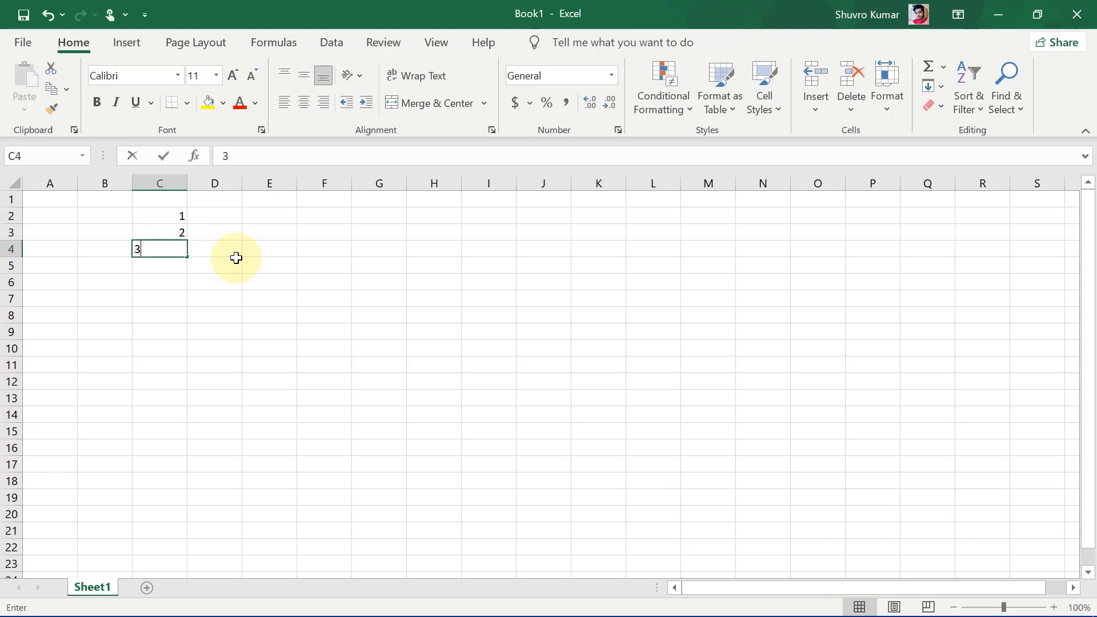
pyautogui.press('Return')
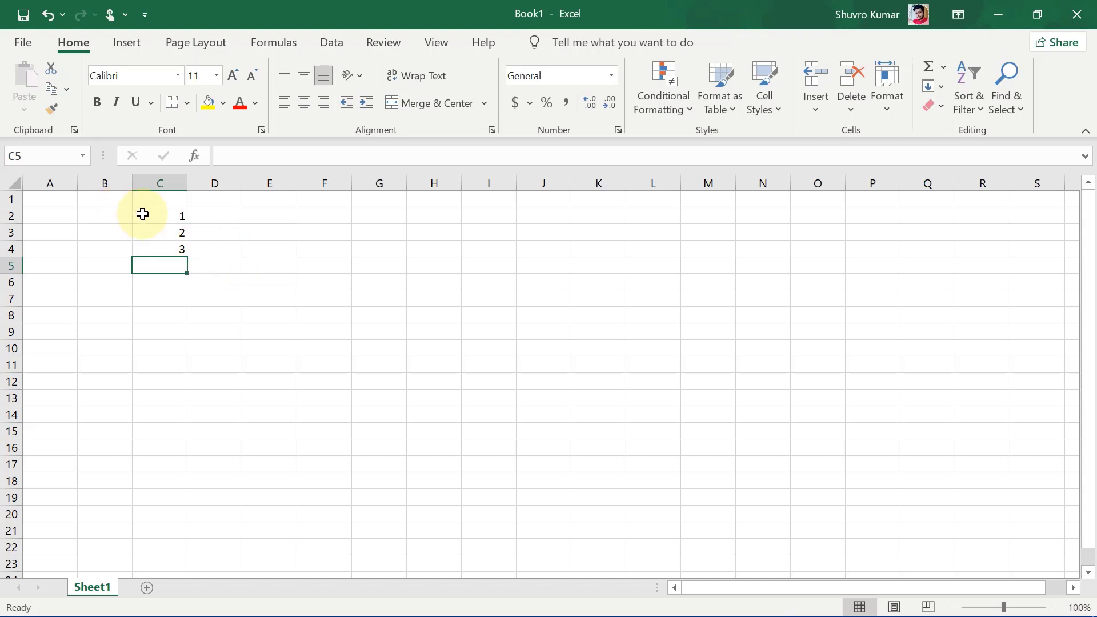
# Extend the number sequence from C2 down through C20, up to 19, and clear the filled range
pyautogui.click(163, 223)
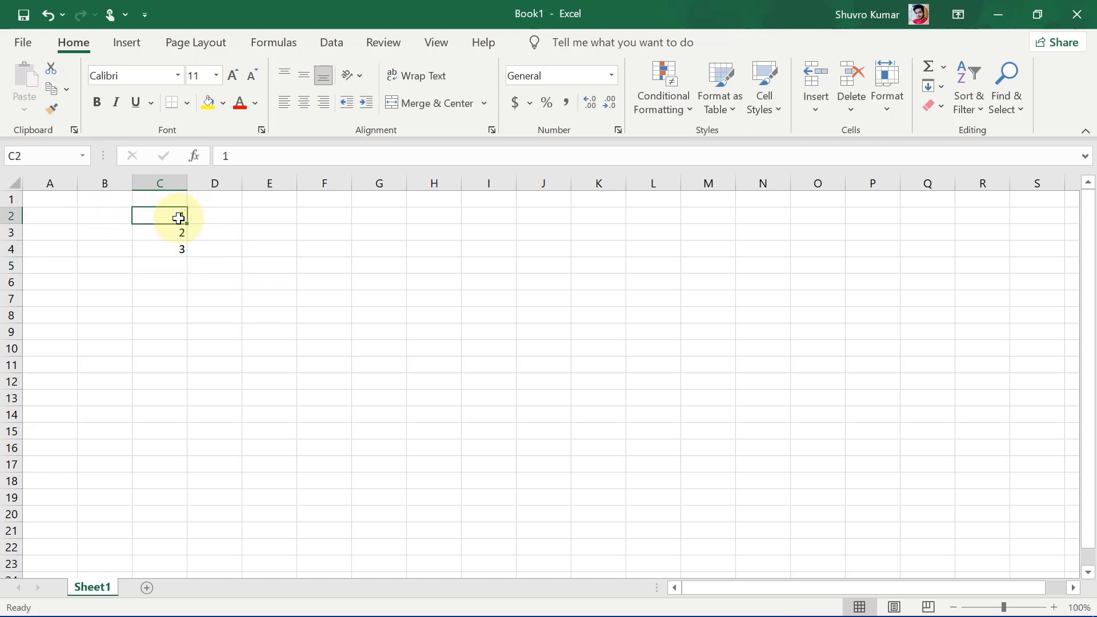
pyautogui.moveTo(178, 216); pyautogui.dragTo(175, 513)
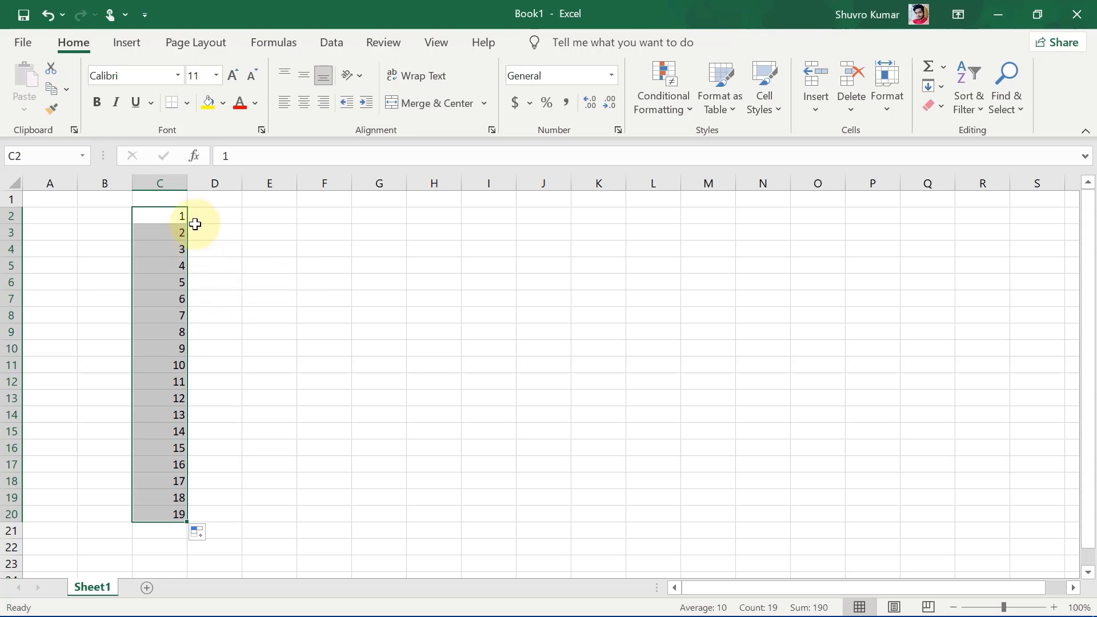
pyautogui.scroll(-4, 194, 343)
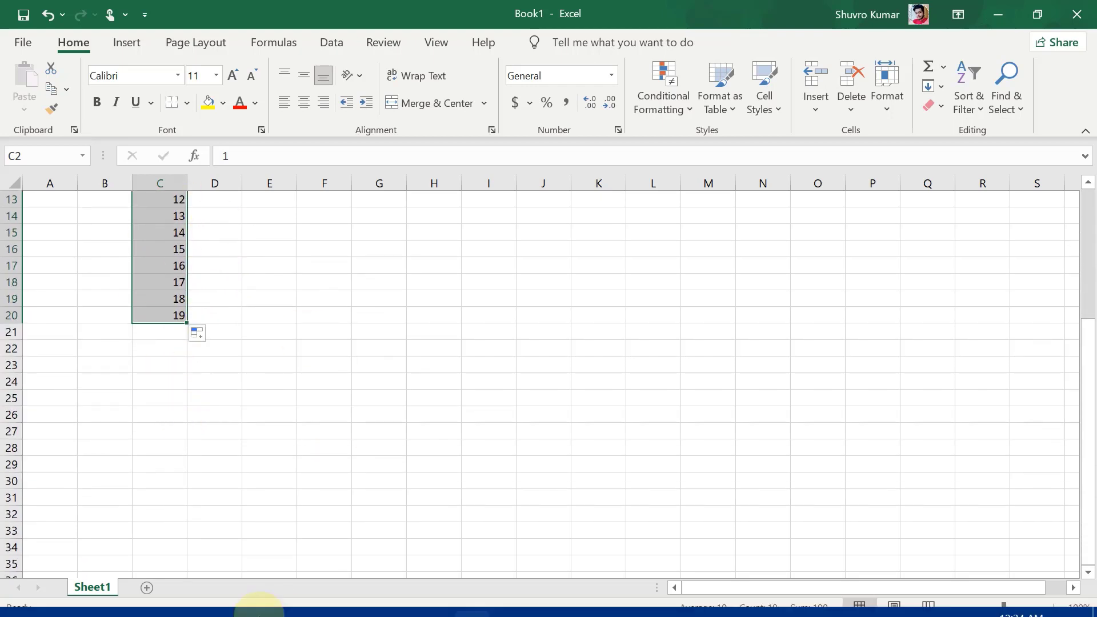
pyautogui.scroll(4, 172, 303)
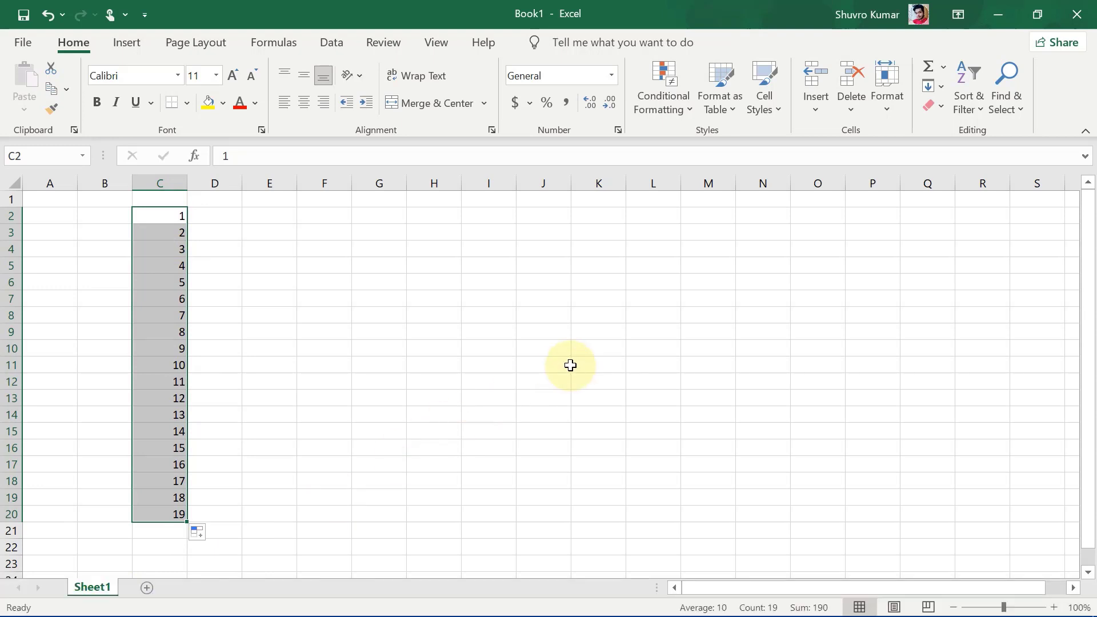
pyautogui.press('Delete')
# Enter 1 in cell D2 as the starting number and reselect that cell
pyautogui.click(228, 216)
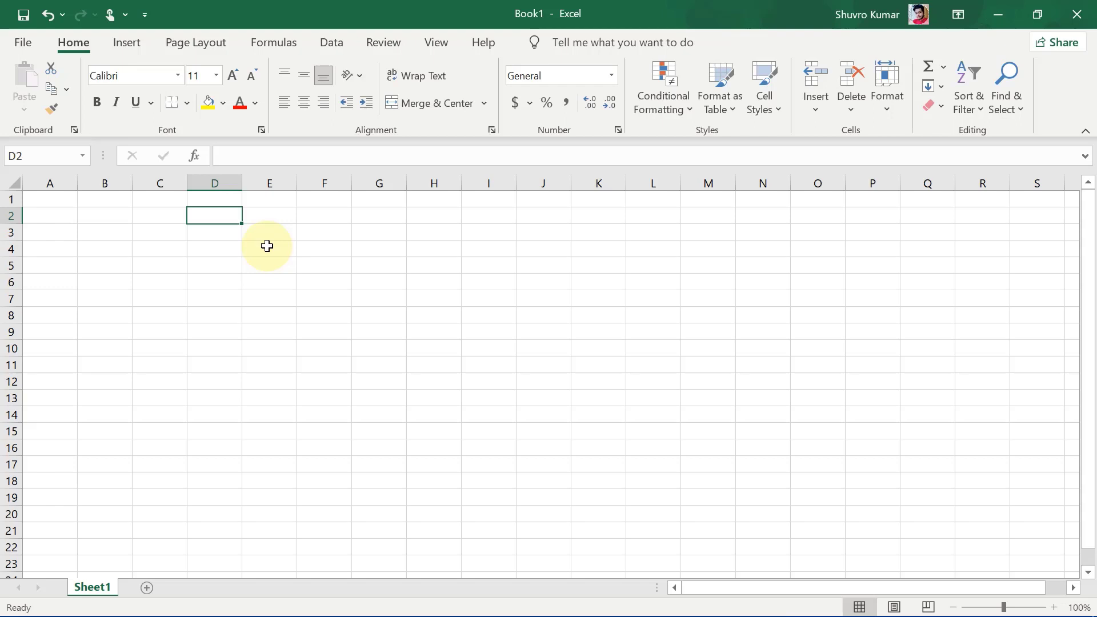
pyautogui.write('1')
pyautogui.click(215, 245)
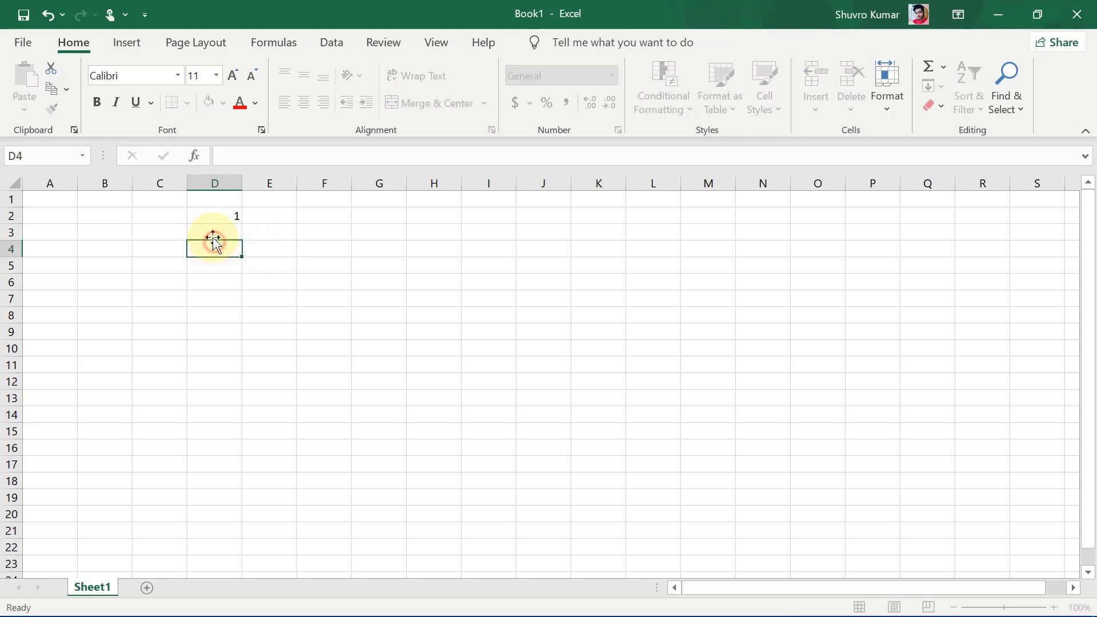
pyautogui.click(216, 215)
pyautogui.click(216, 215)
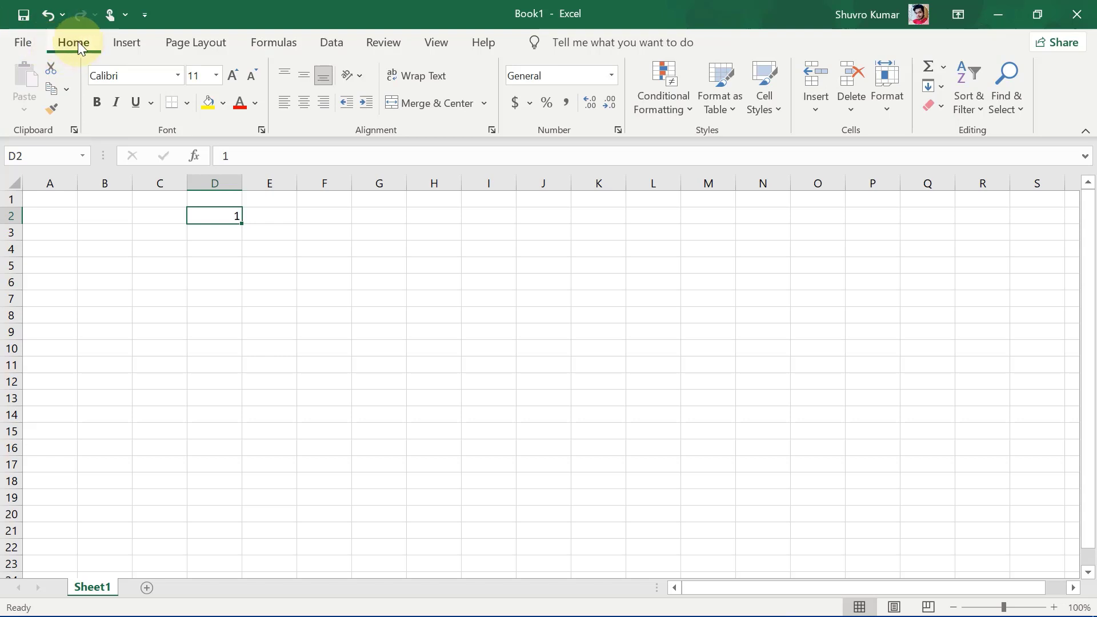
# Fill a linear series down the column from D2 with step value 1 and stop value 20000
pyautogui.click(942, 85)
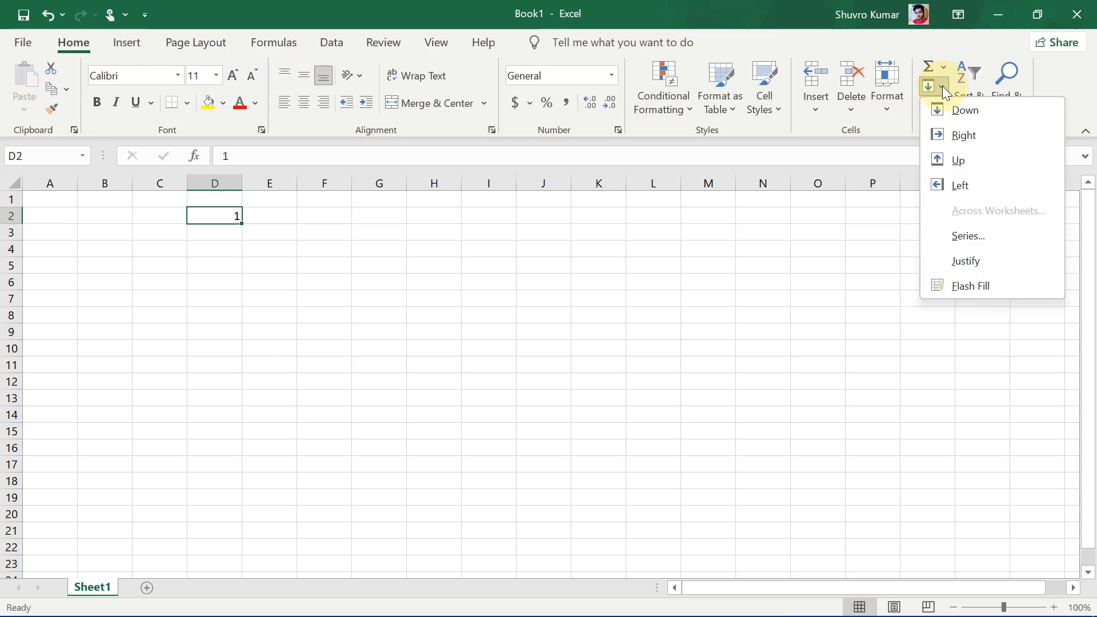
pyautogui.click(953, 234)
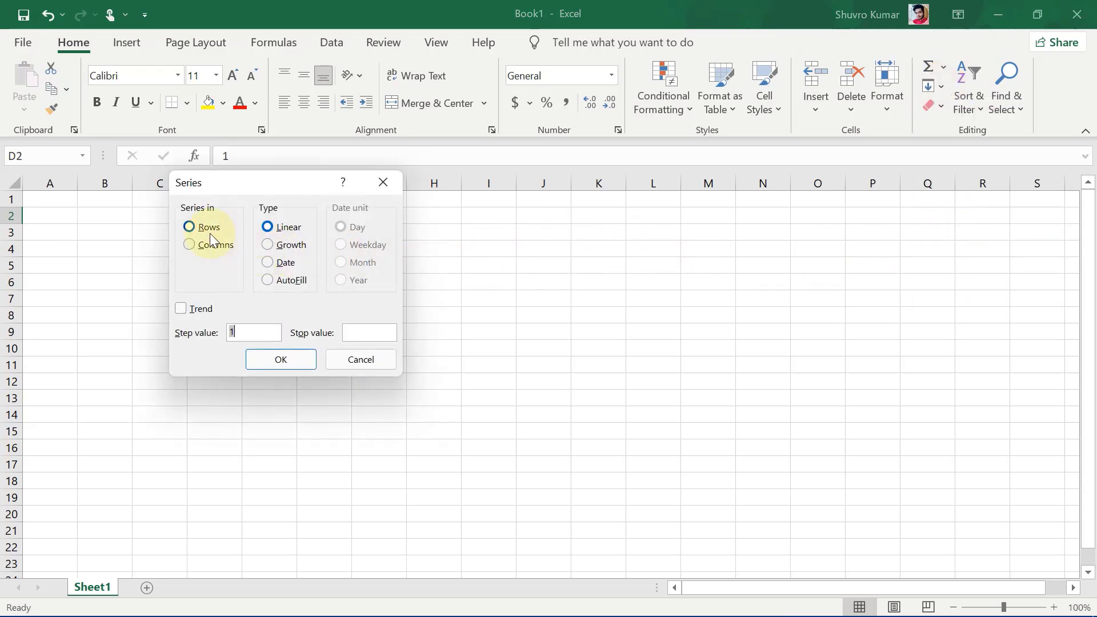
pyautogui.click(201, 246)
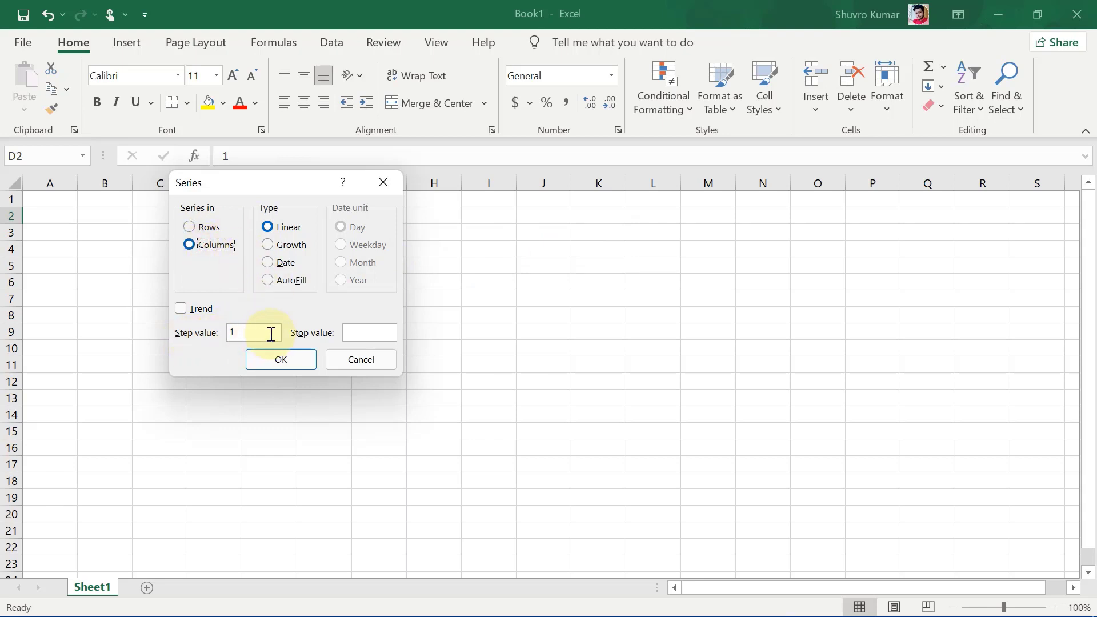
pyautogui.click(362, 336)
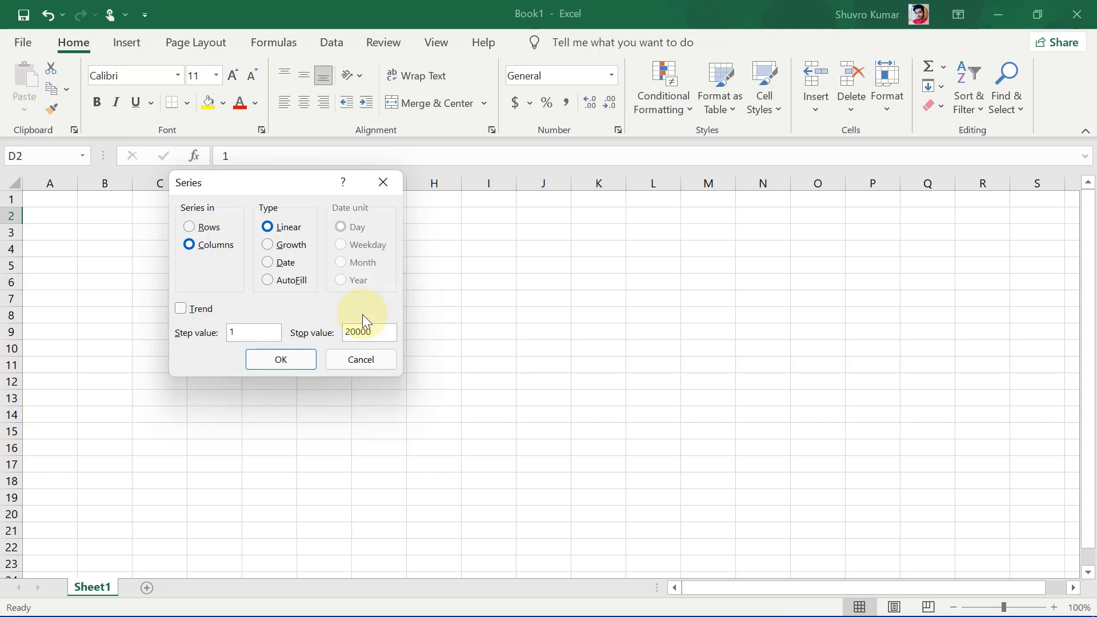
pyautogui.click(282, 360)
pyautogui.scroll(-6, 286, 351)
pyautogui.scroll(-15, 286, 350)
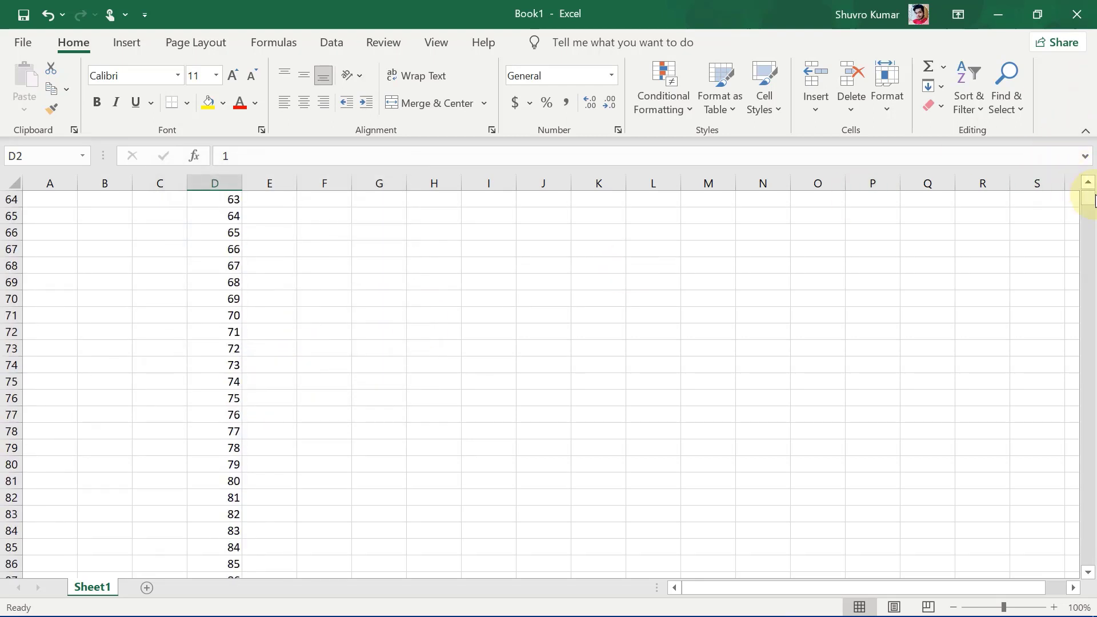
pyautogui.moveTo(1088, 198)
pyautogui.mouseDown()
pyautogui.moveTo(1093, 611)
pyautogui.moveTo(1070, 564)
pyautogui.moveTo(1078, 516)
pyautogui.moveTo(1085, 529)
pyautogui.moveTo(1080, 187)
pyautogui.mouseUp()
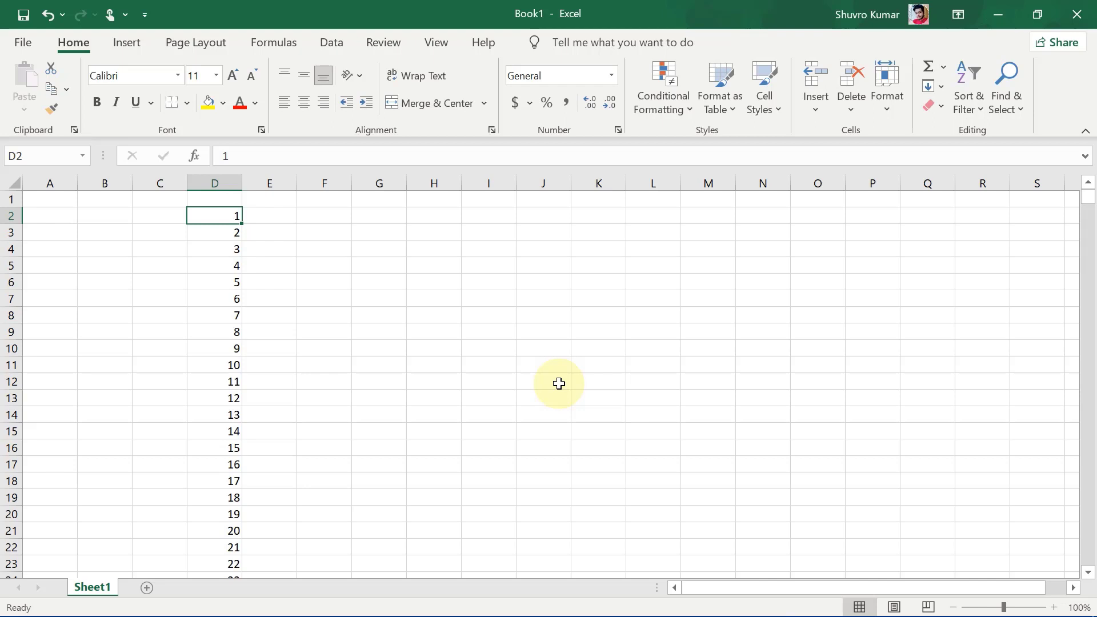
# Switch to the man power list workbook
pyautogui.click(475, 298)
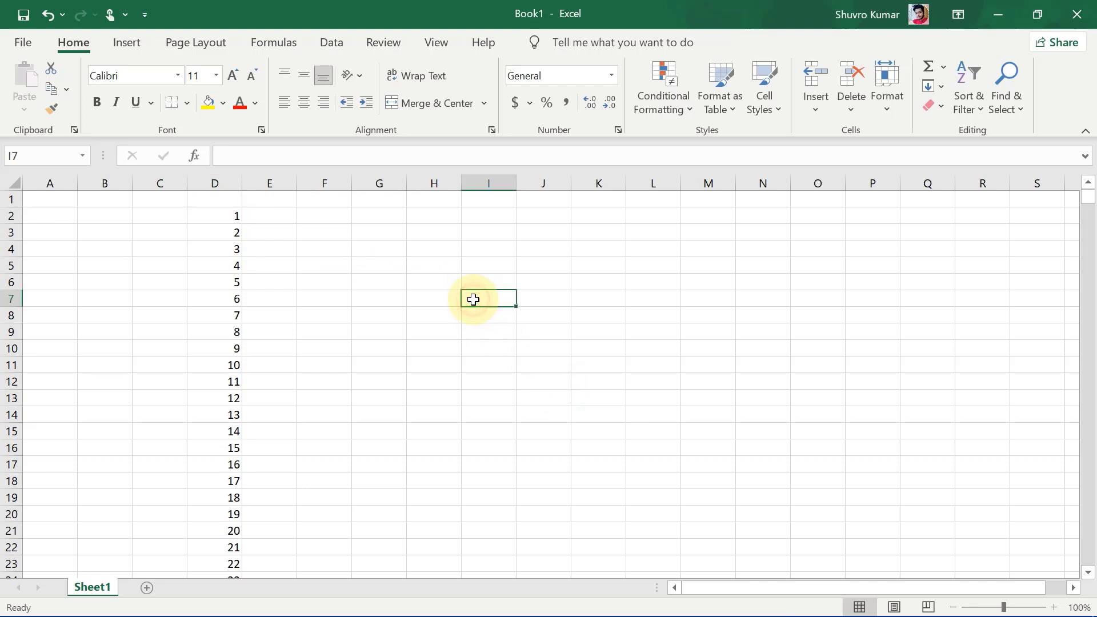
pyautogui.click(371, 227)
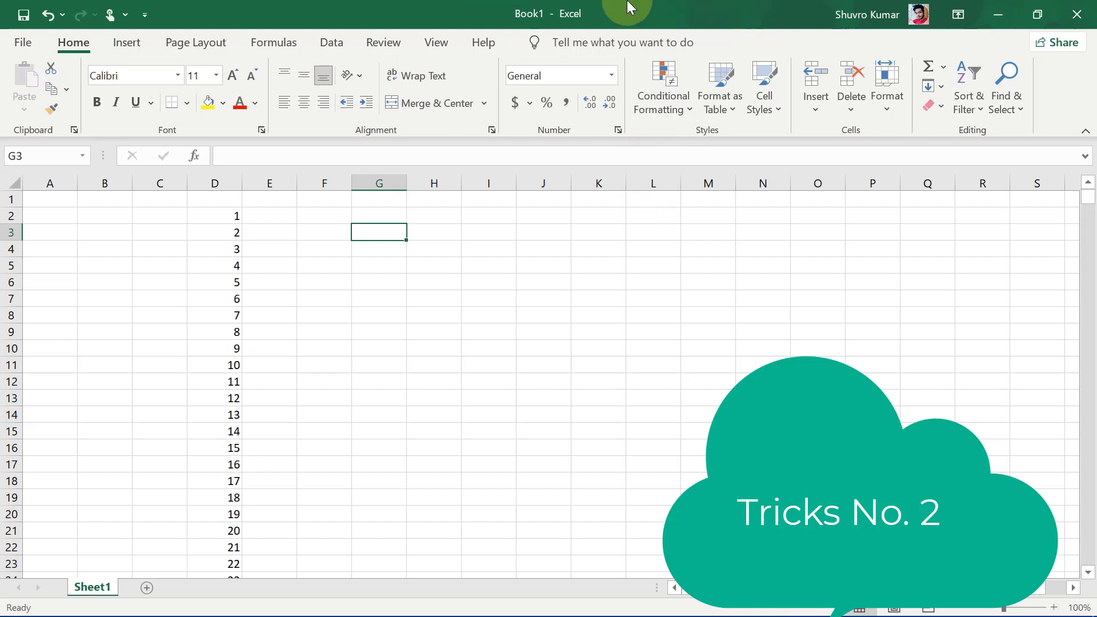
pyautogui.click(633, 16)
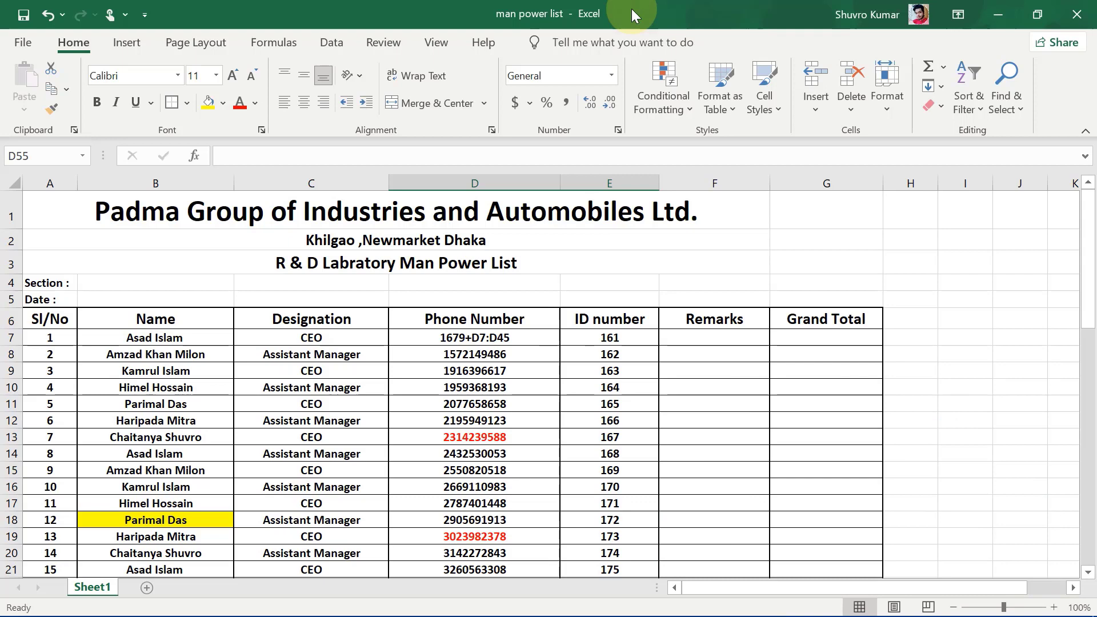
pyautogui.click(277, 43)
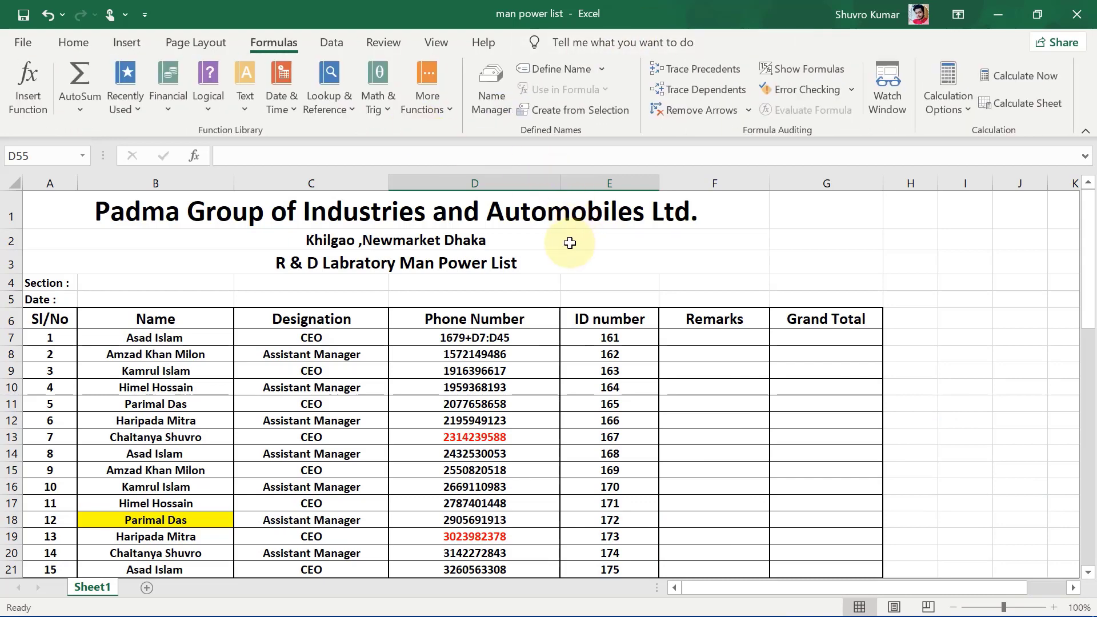
pyautogui.click(26, 43)
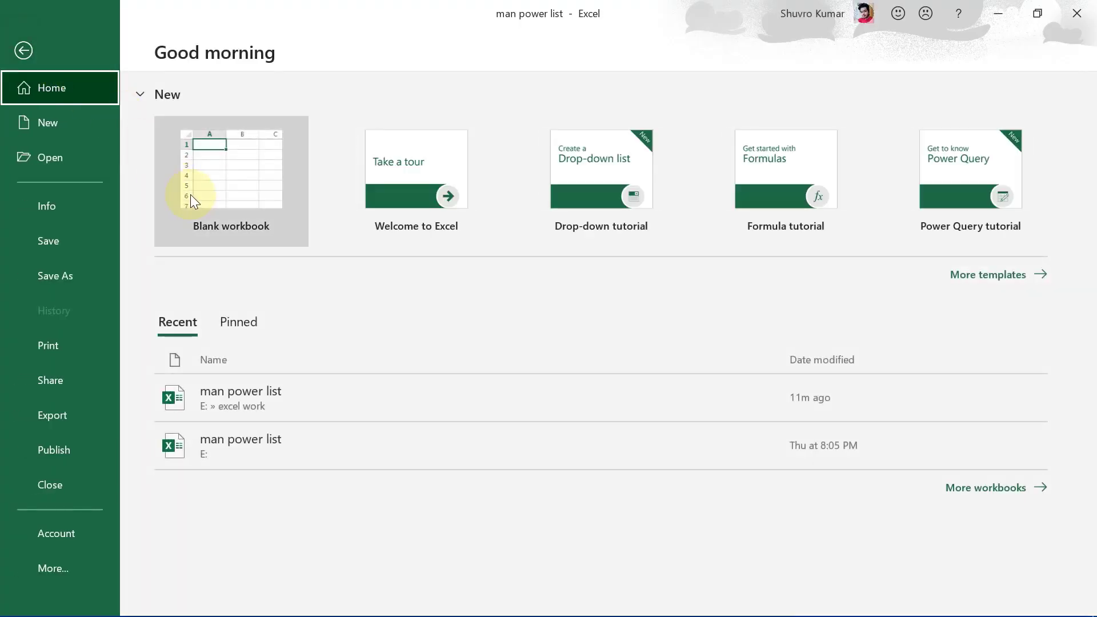
pyautogui.click(26, 53)
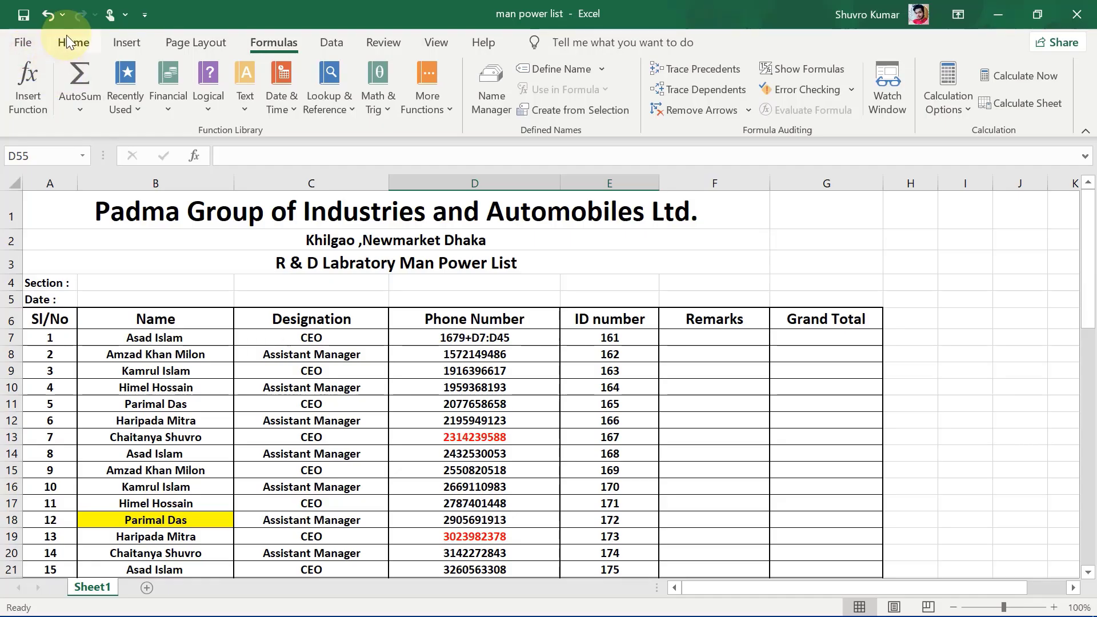
pyautogui.click(78, 44)
# Examine the manpower table from its header rows down to the total row at row 55
pyautogui.scroll(-2, 460, 348)
pyautogui.scroll(2, 460, 349)
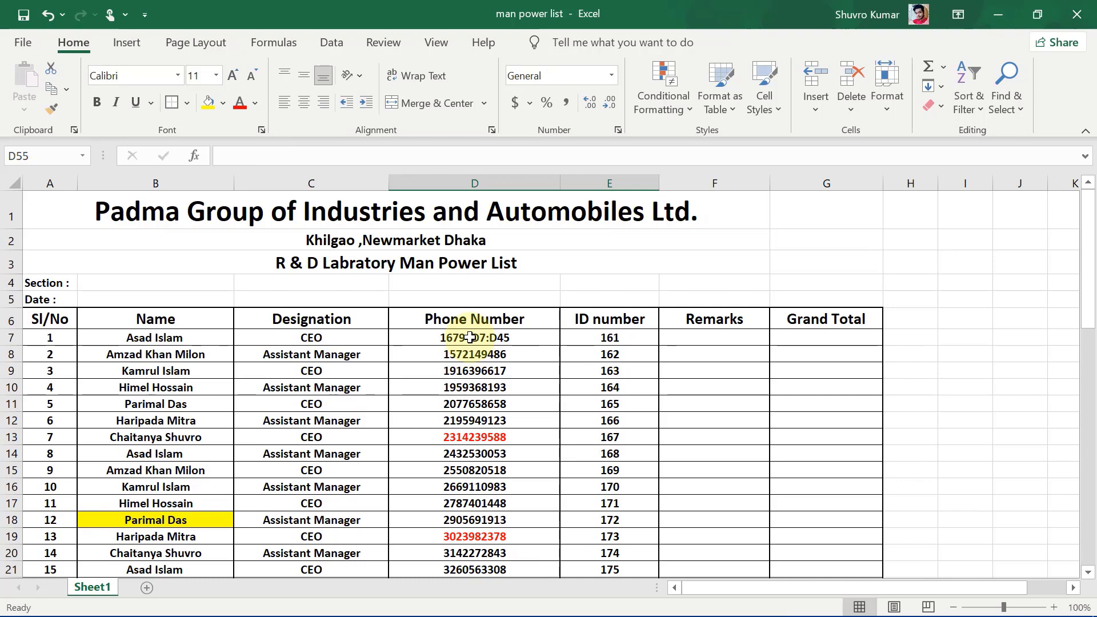
pyautogui.scroll(-1, 470, 338)
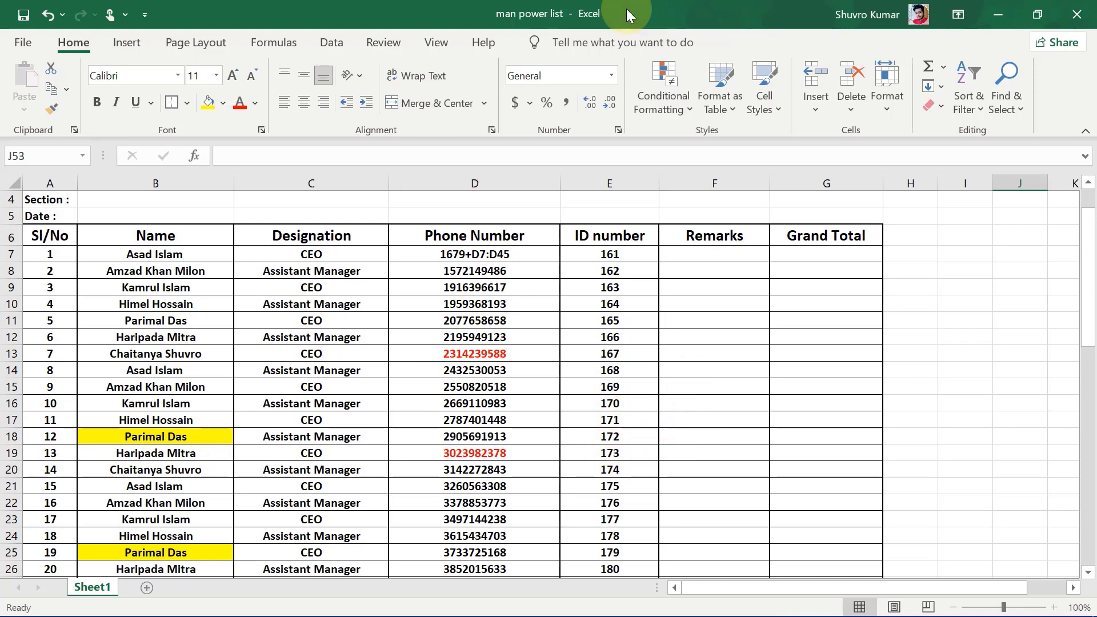
pyautogui.scroll(-2, 629, 218)
pyautogui.scroll(3, 632, 245)
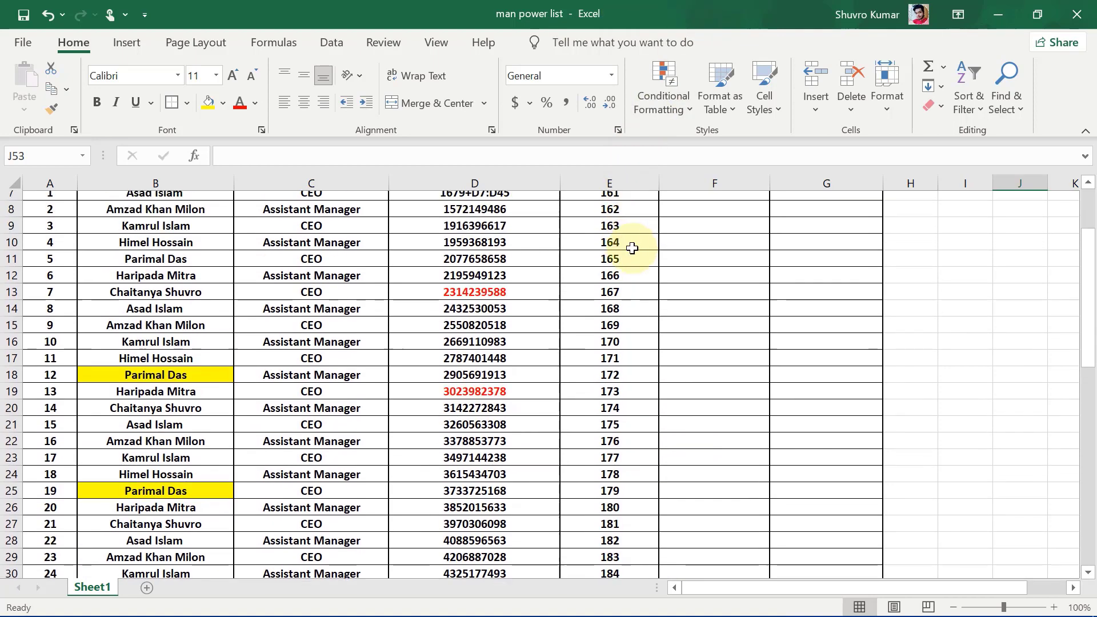
pyautogui.scroll(-2, 621, 318)
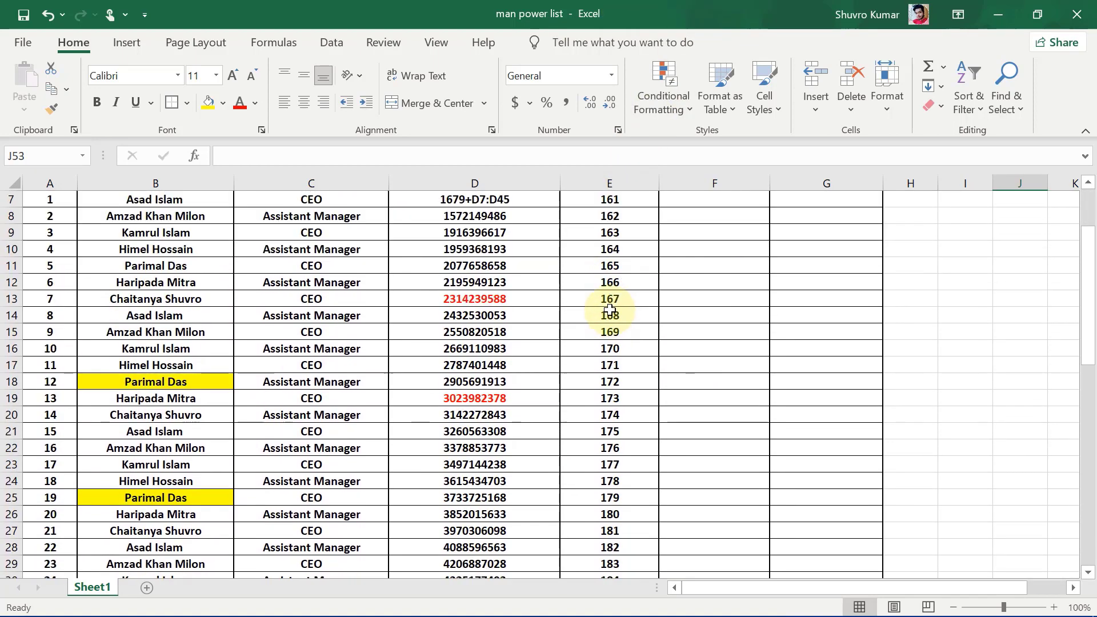
pyautogui.scroll(-5, 612, 312)
pyautogui.scroll(-5, 610, 308)
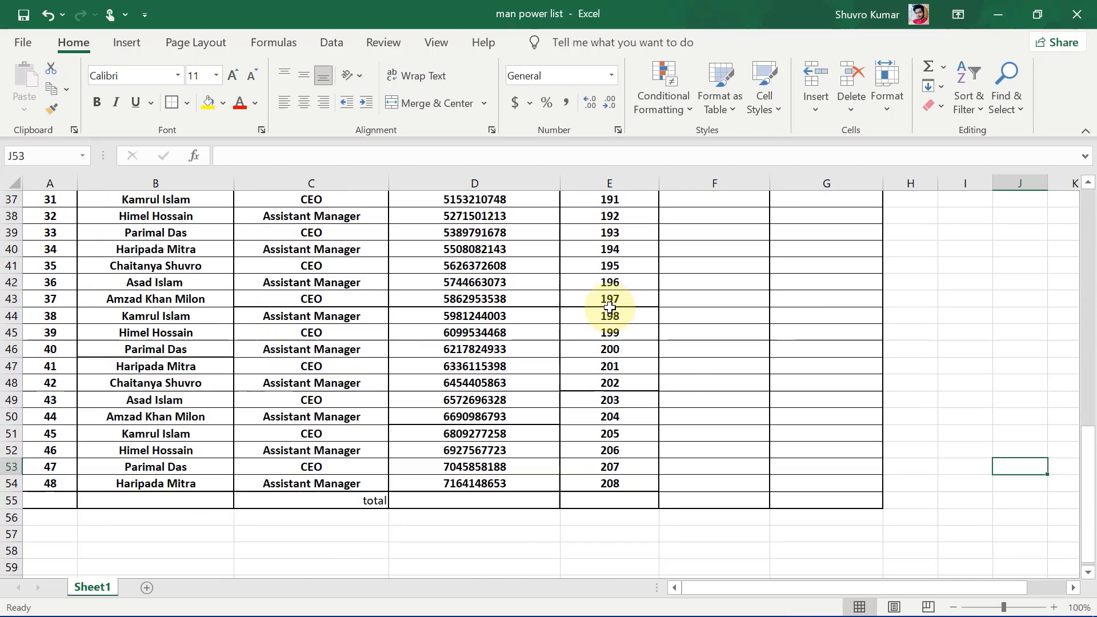
pyautogui.scroll(11, 610, 306)
pyautogui.scroll(1, 611, 306)
pyautogui.scroll(-11, 610, 309)
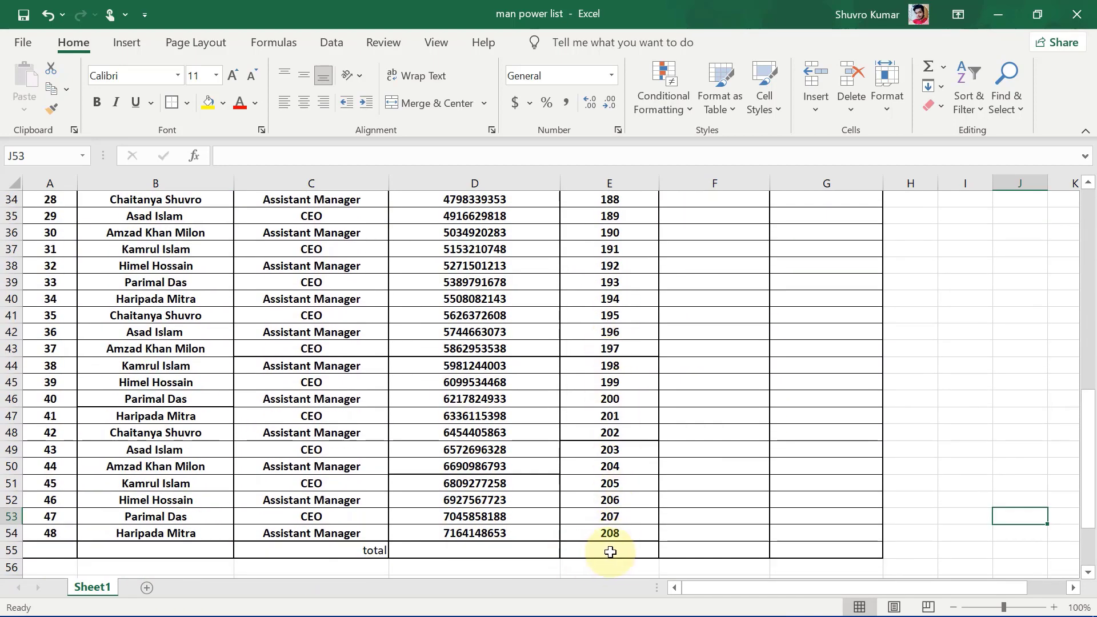
pyautogui.scroll(2, 631, 358)
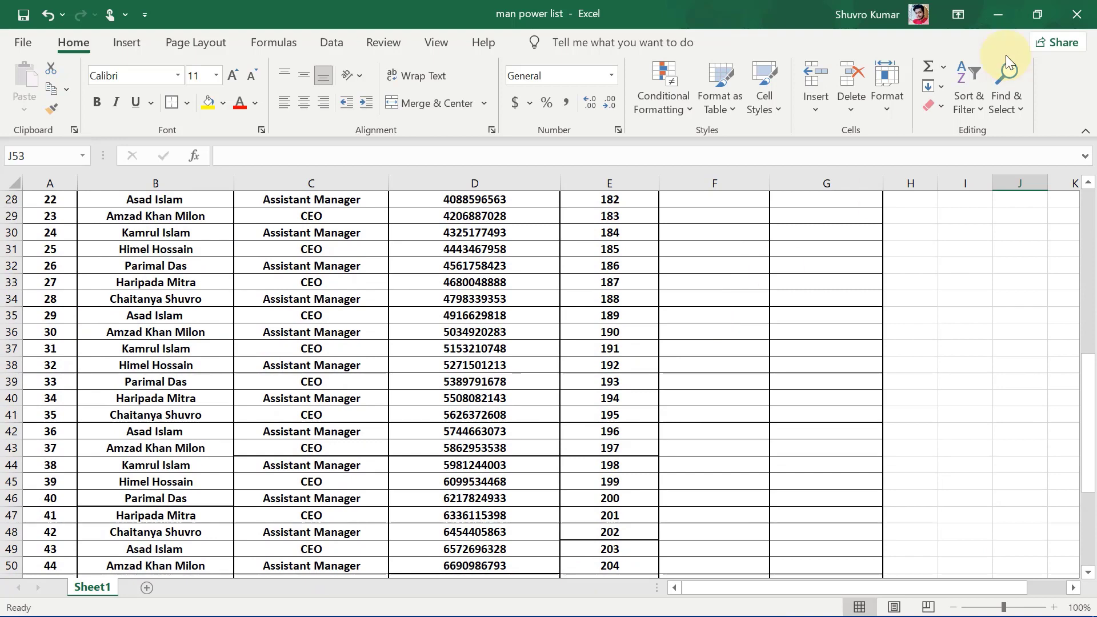
pyautogui.click(945, 68)
pyautogui.click(960, 90)
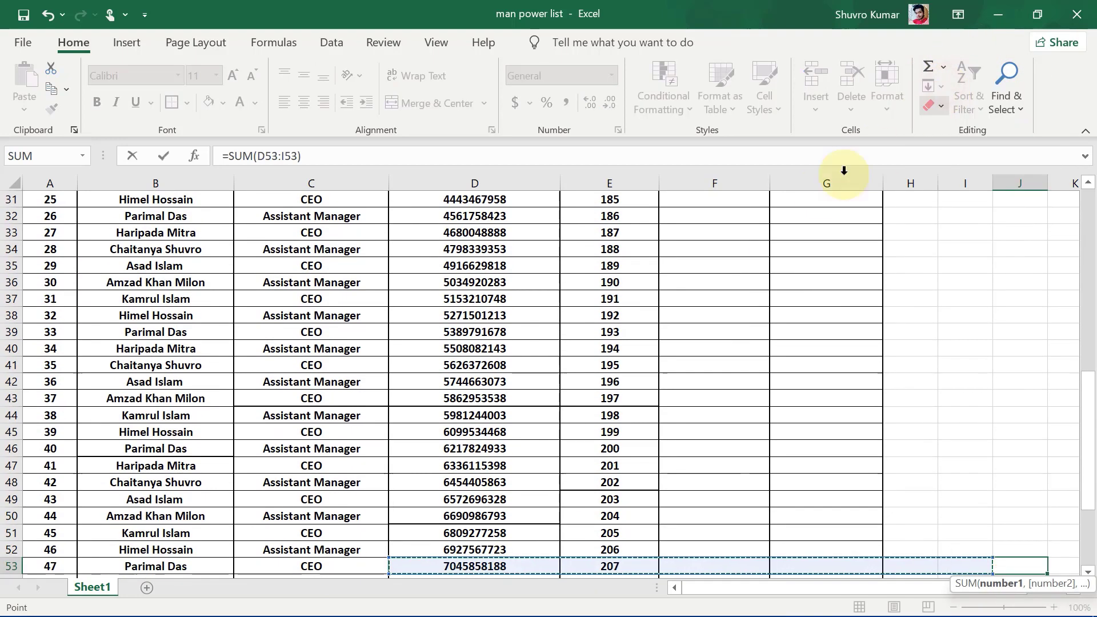
pyautogui.scroll(2, 694, 458)
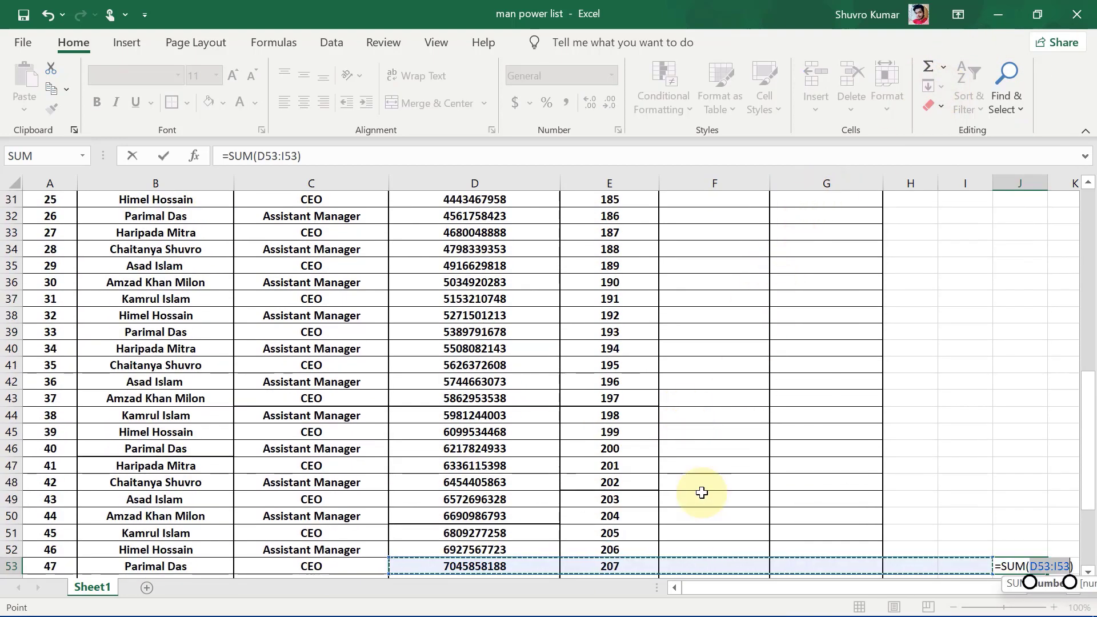
pyautogui.scroll(-3, 972, 523)
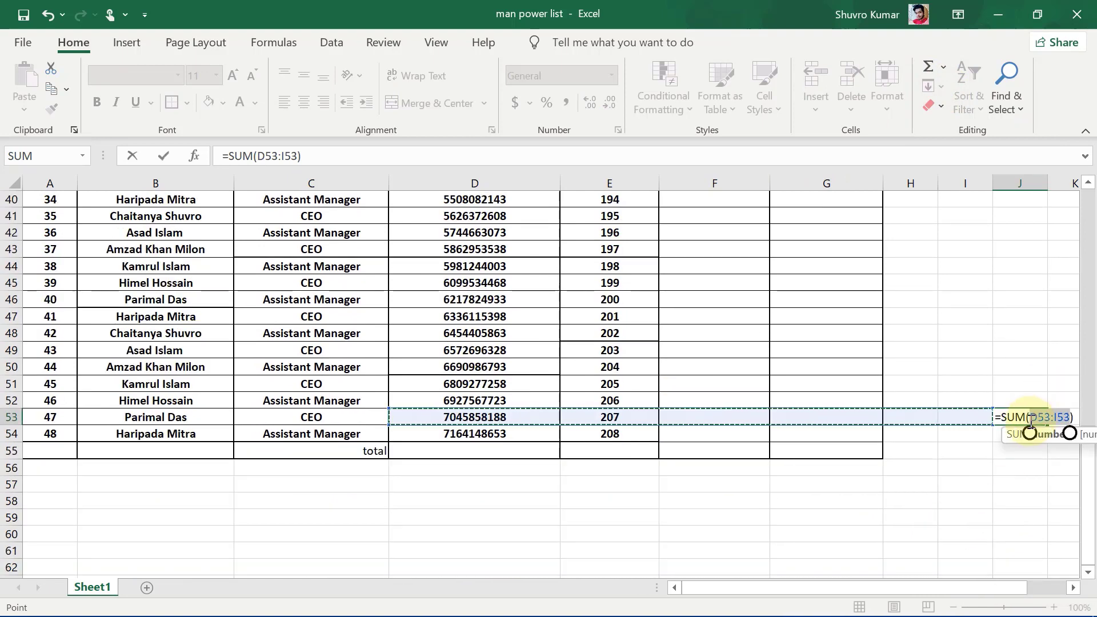
pyautogui.press('BackSpace')
pyautogui.press('BackSpace')
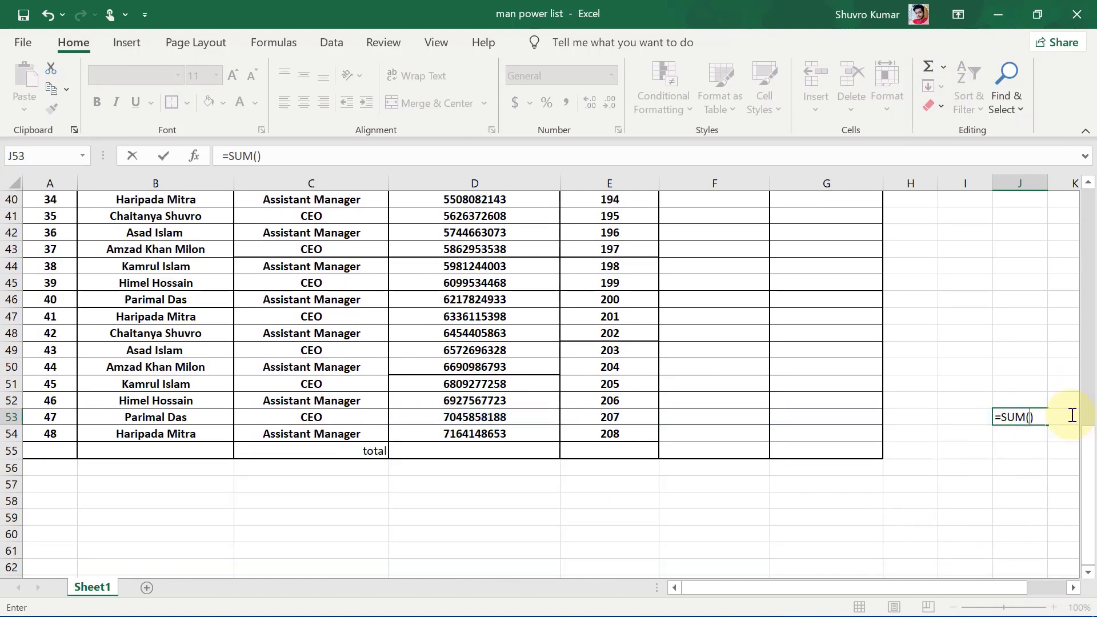
pyautogui.press('Delete')
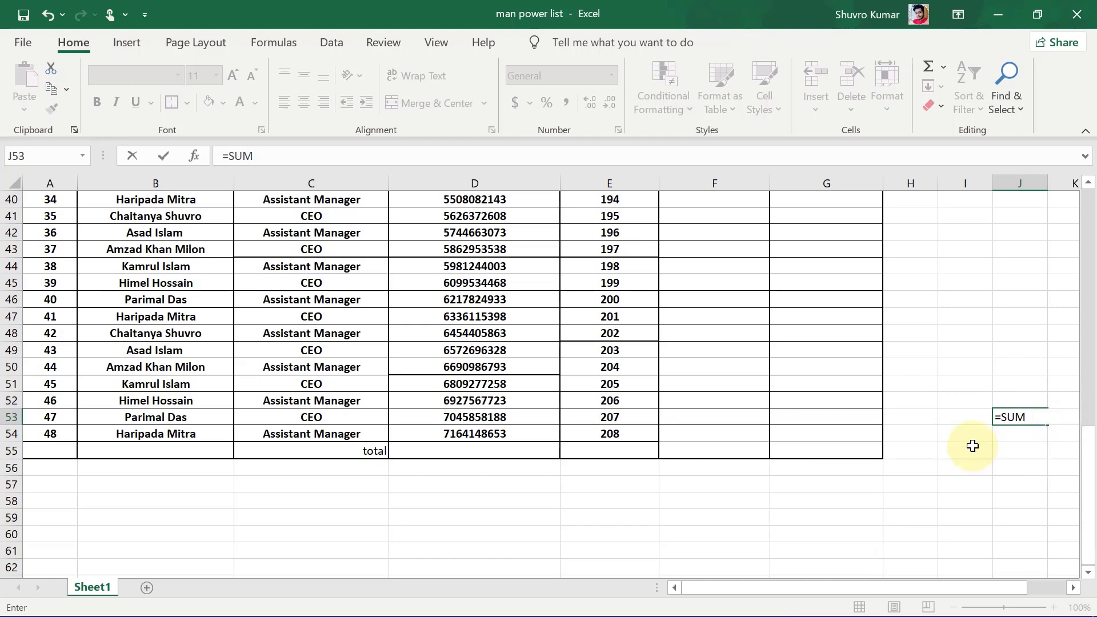
pyautogui.click(611, 450)
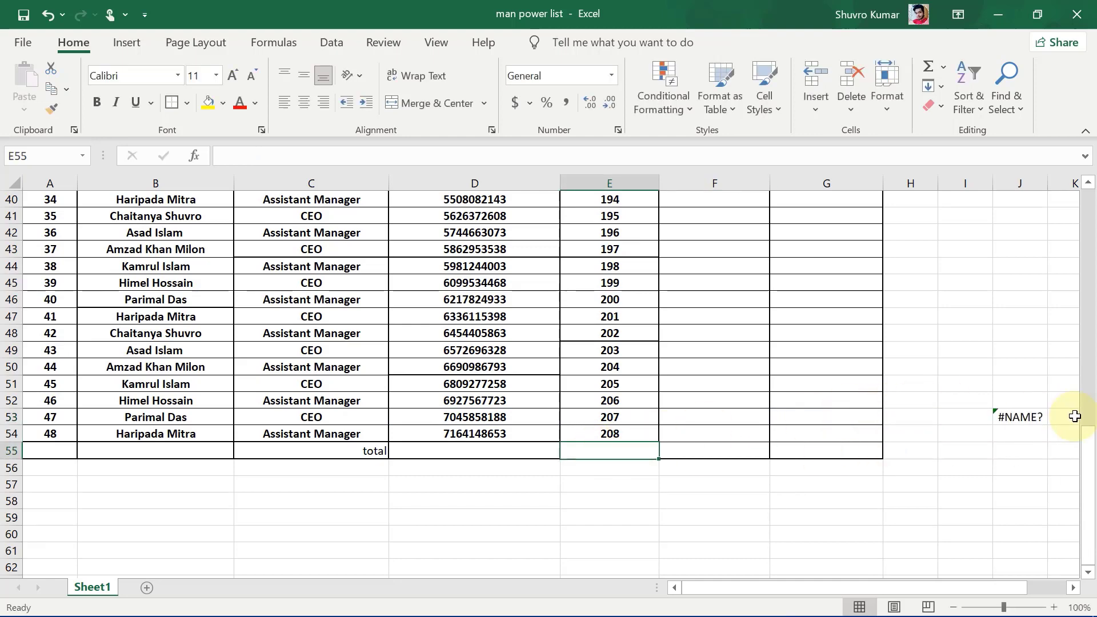
pyautogui.click(1035, 416)
pyautogui.press('Delete')
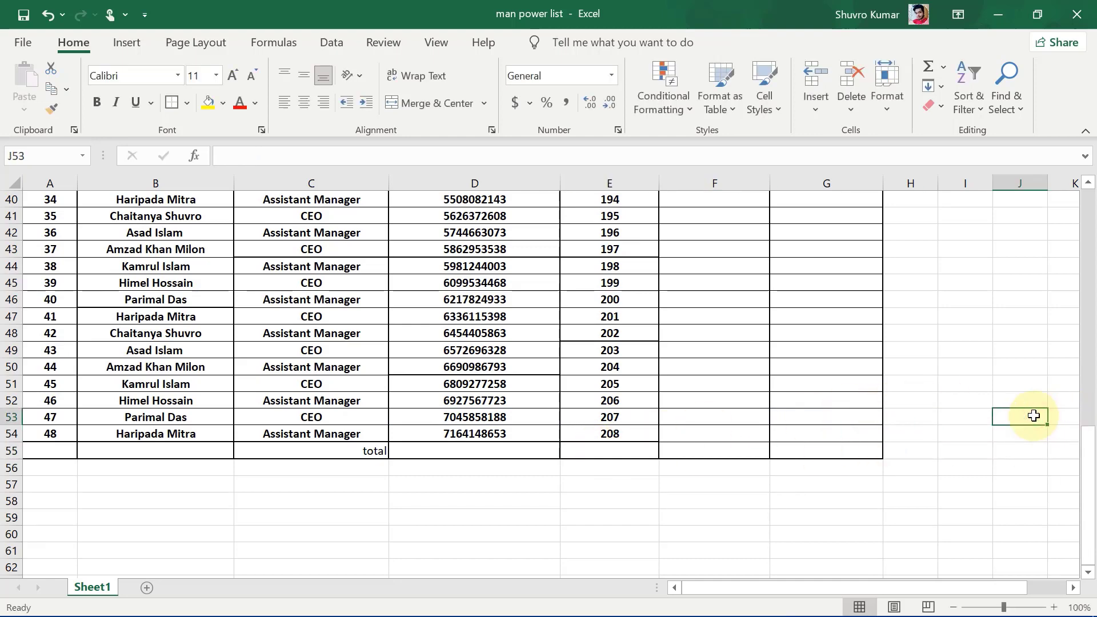
# Insert an AutoSum of the ID numbers E7:E54 in cell E55 of the total row
pyautogui.click(640, 449)
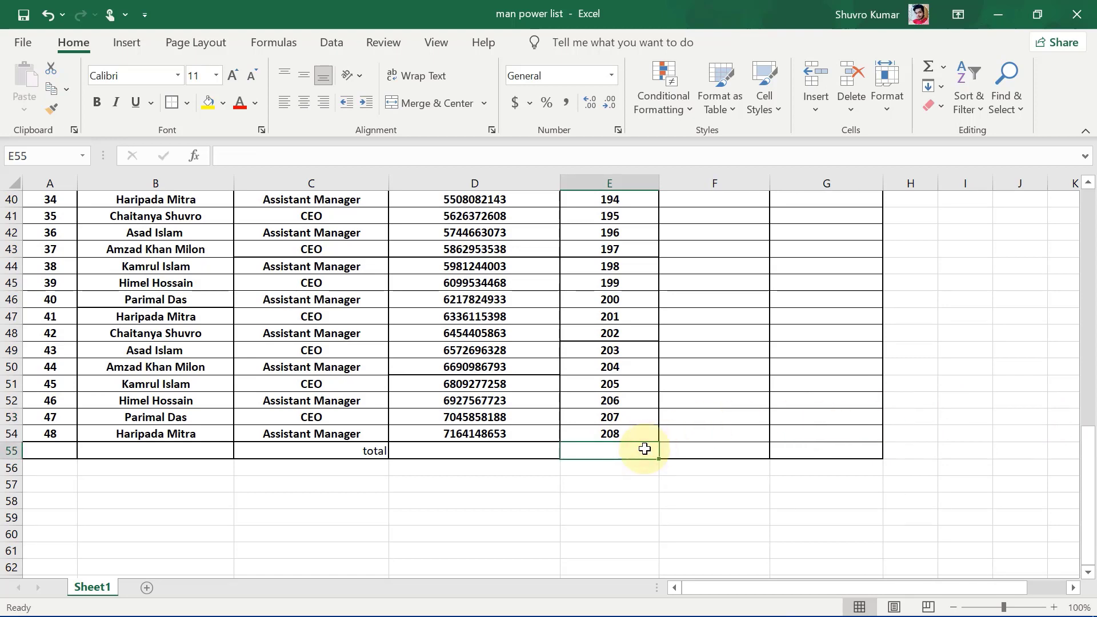
pyautogui.scroll(2, 621, 306)
pyautogui.scroll(-3, 776, 215)
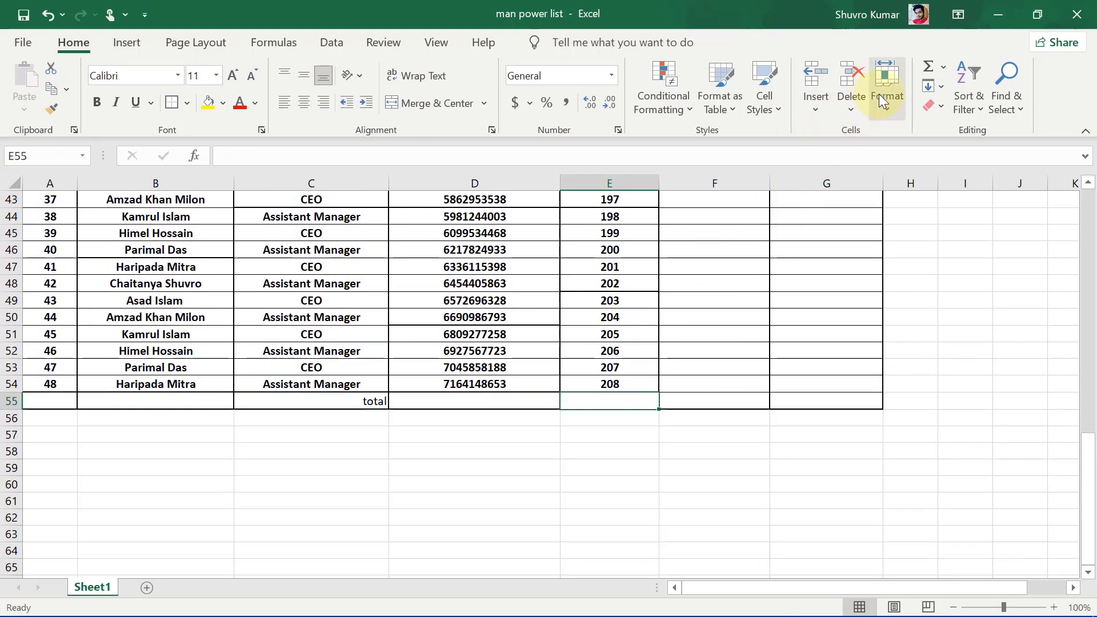
pyautogui.click(942, 62)
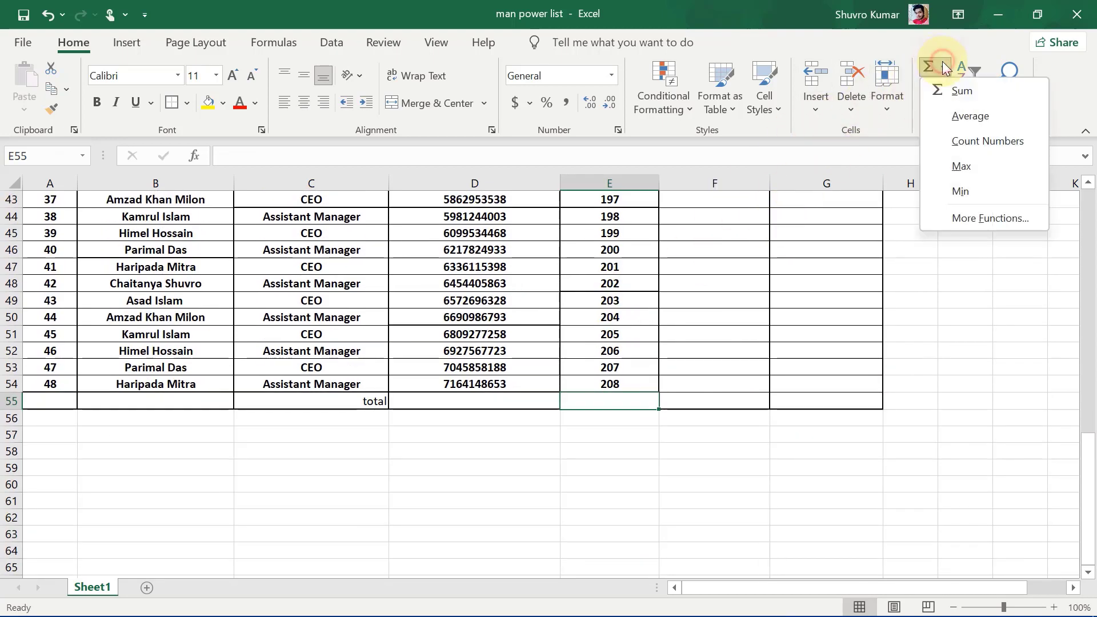
pyautogui.click(941, 93)
pyautogui.scroll(14, 605, 343)
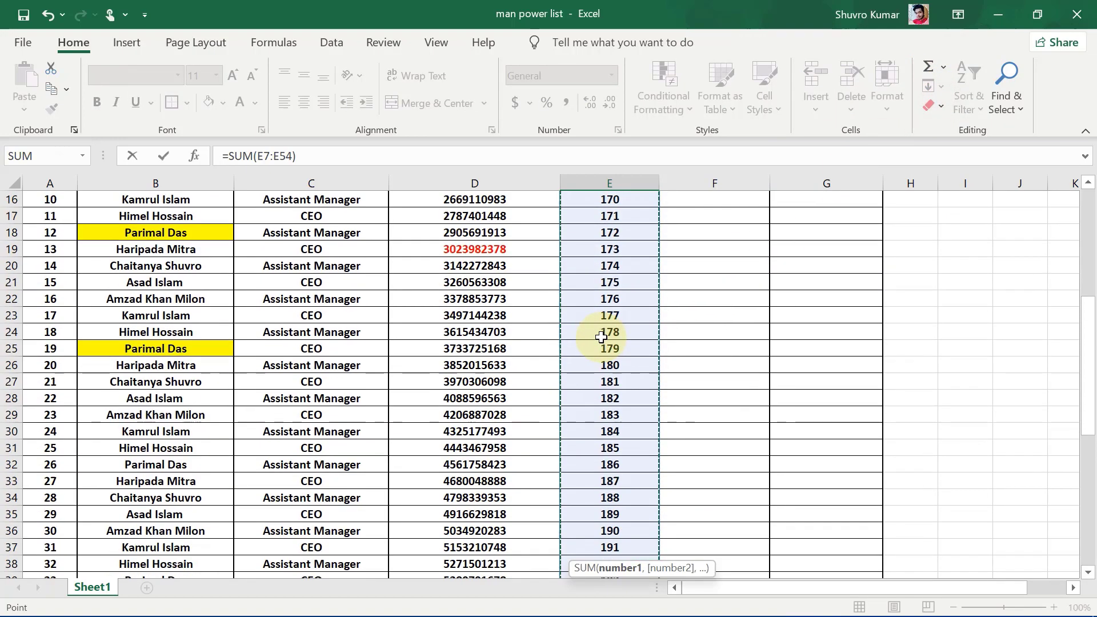
pyautogui.moveTo(601, 338); pyautogui.dragTo(620, 496)
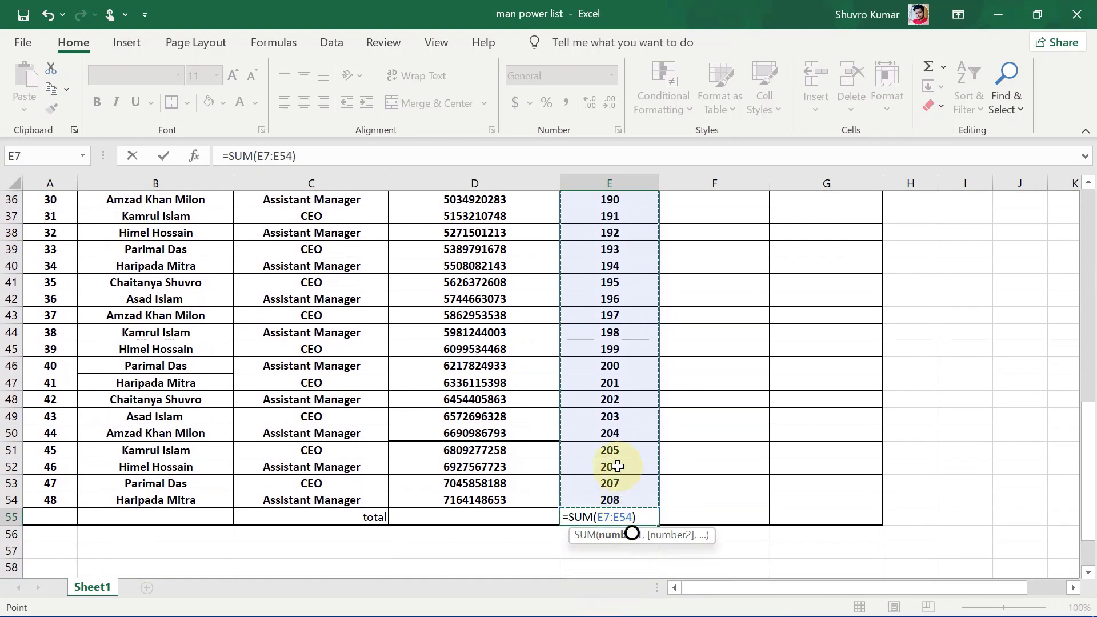
pyautogui.press('Return')
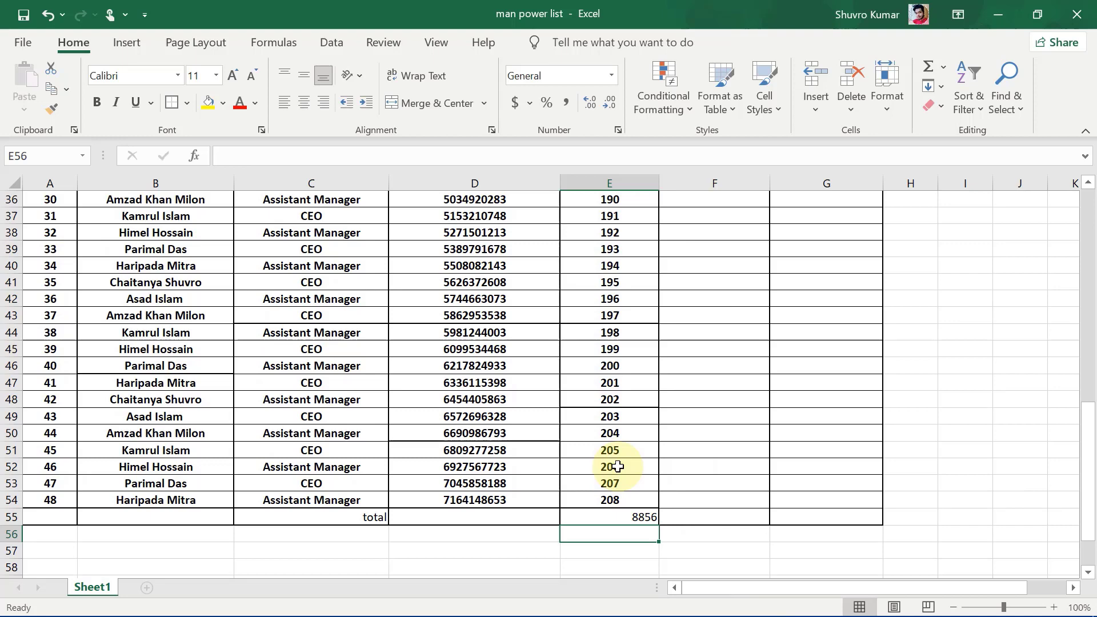
# Clear the sum formula from the total cell E55
pyautogui.scroll(-1, 656, 451)
pyautogui.scroll(3, 739, 437)
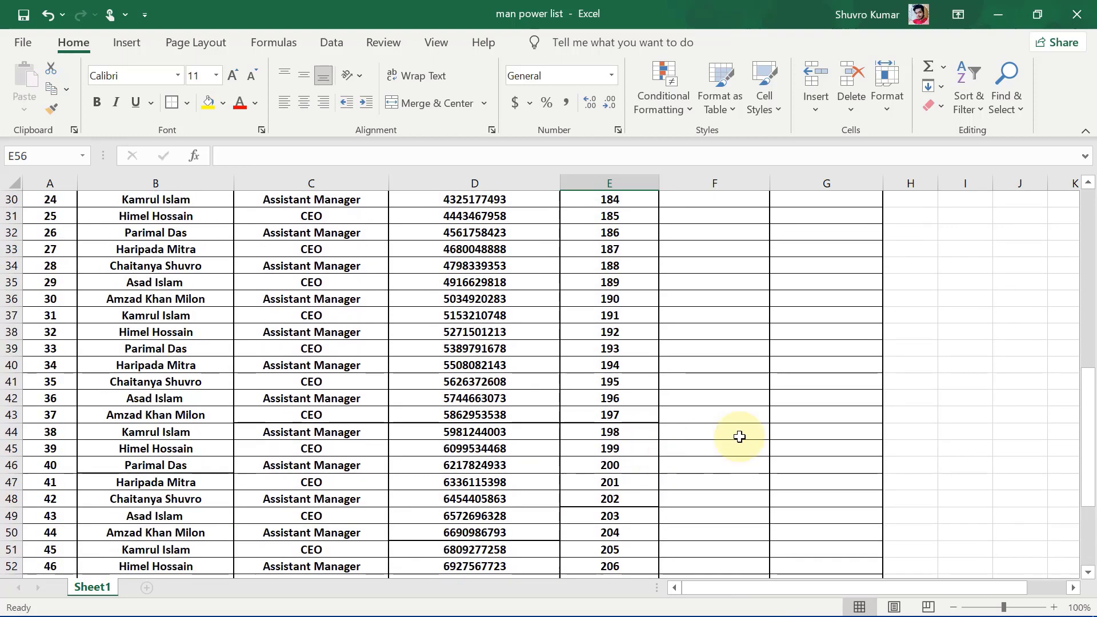
pyautogui.click(950, 364)
pyautogui.scroll(-3, 577, 480)
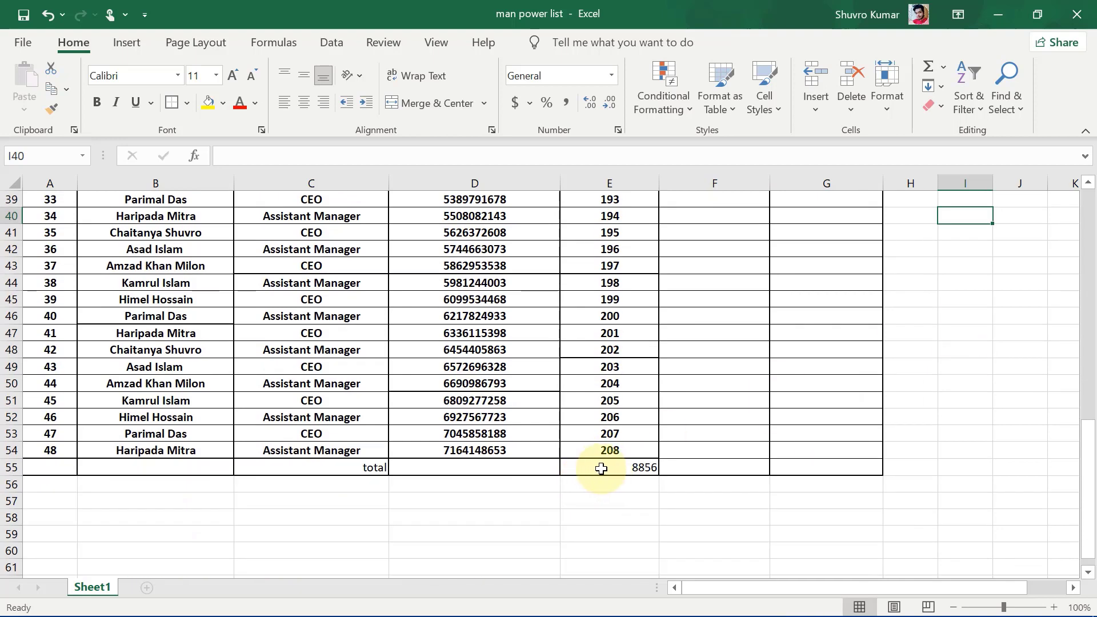
pyautogui.click(608, 469)
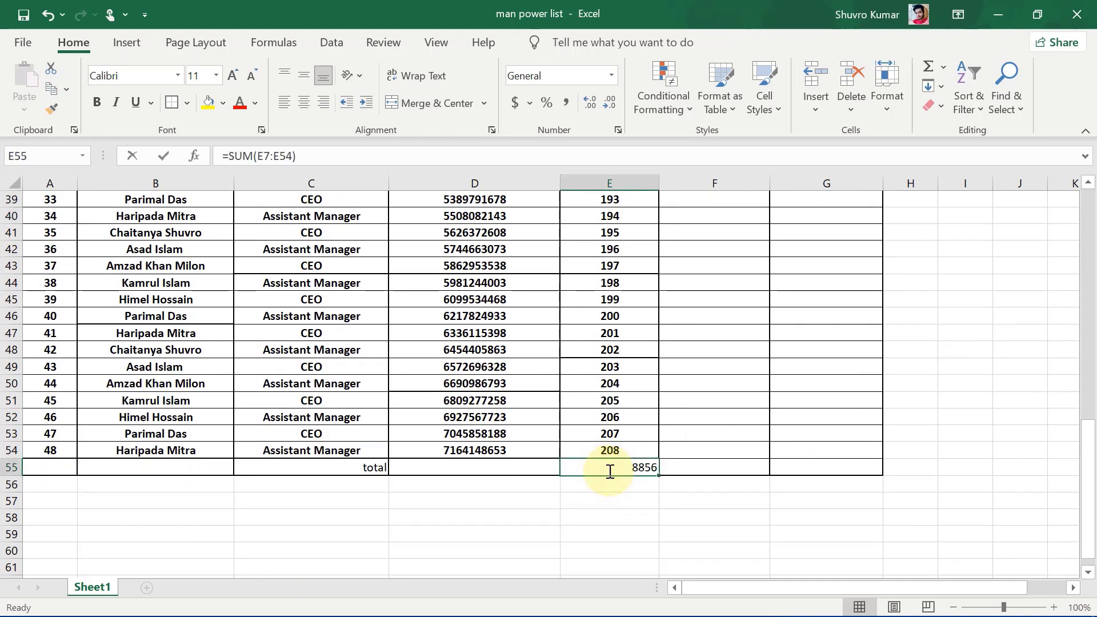
pyautogui.doubleClick(610, 470)
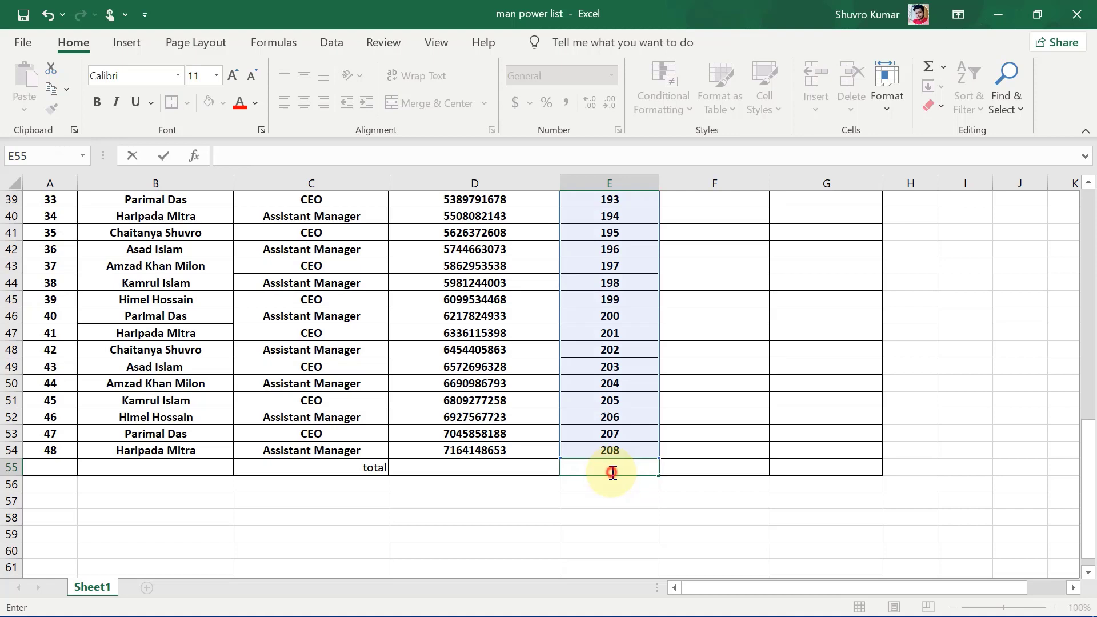
pyautogui.click(714, 484)
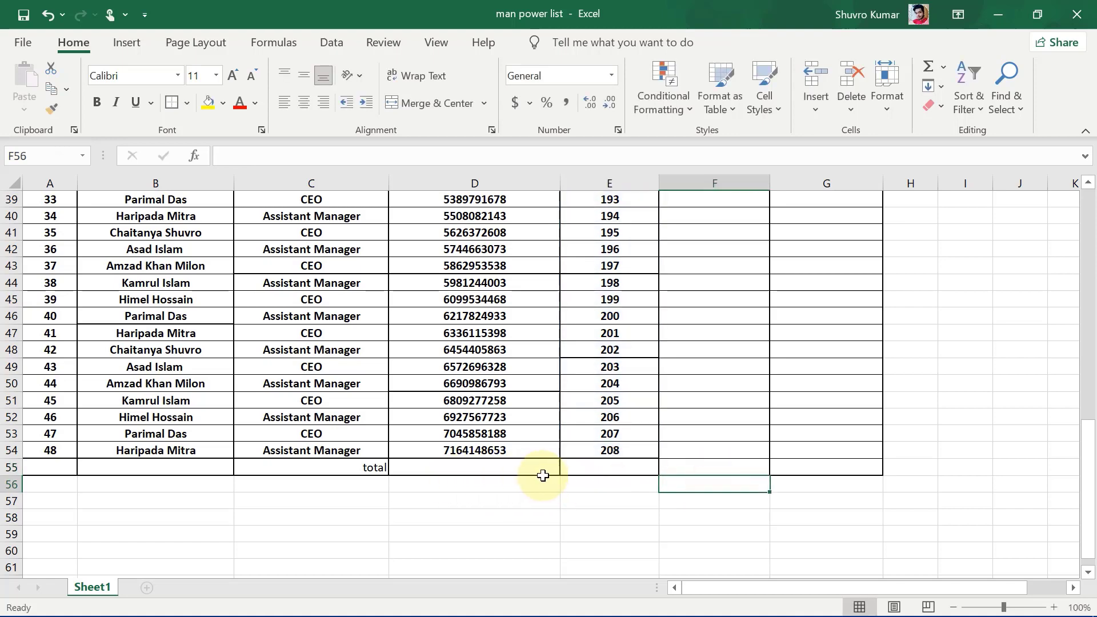
# Total the ID number column in E55 with the formula =SUM(E7:E54)
pyautogui.click(608, 472)
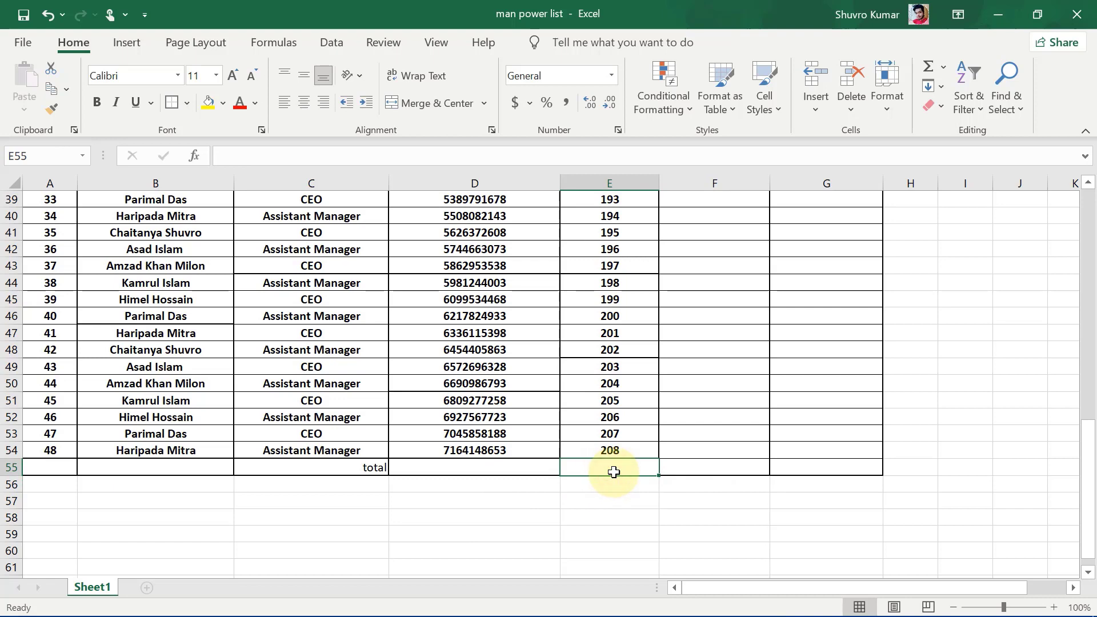
pyautogui.hotkey('alt', '=')
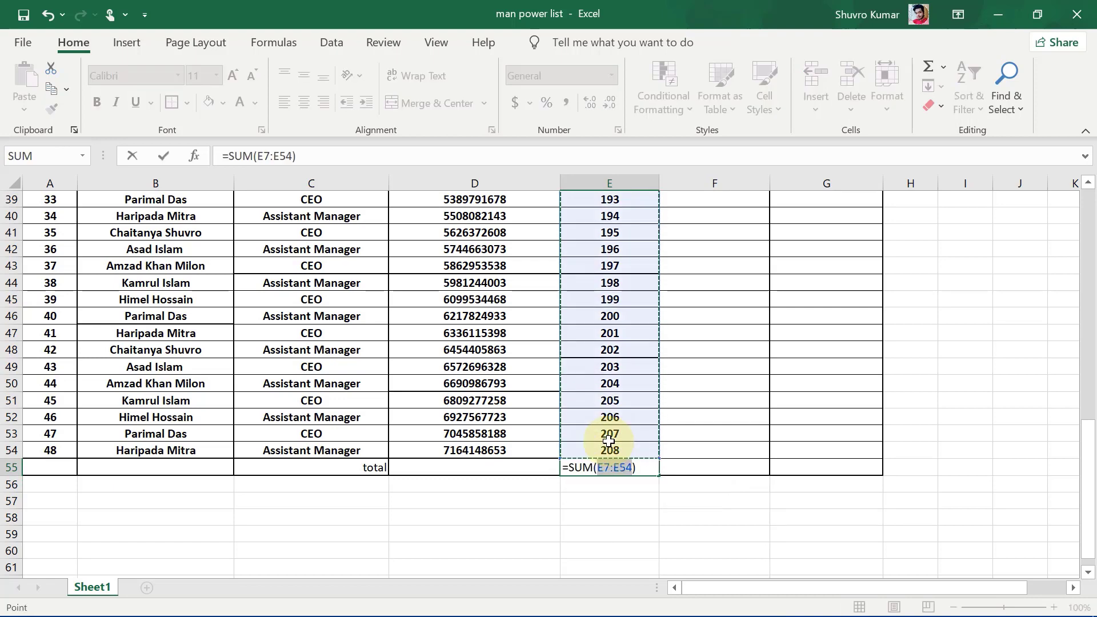
pyautogui.press('Return')
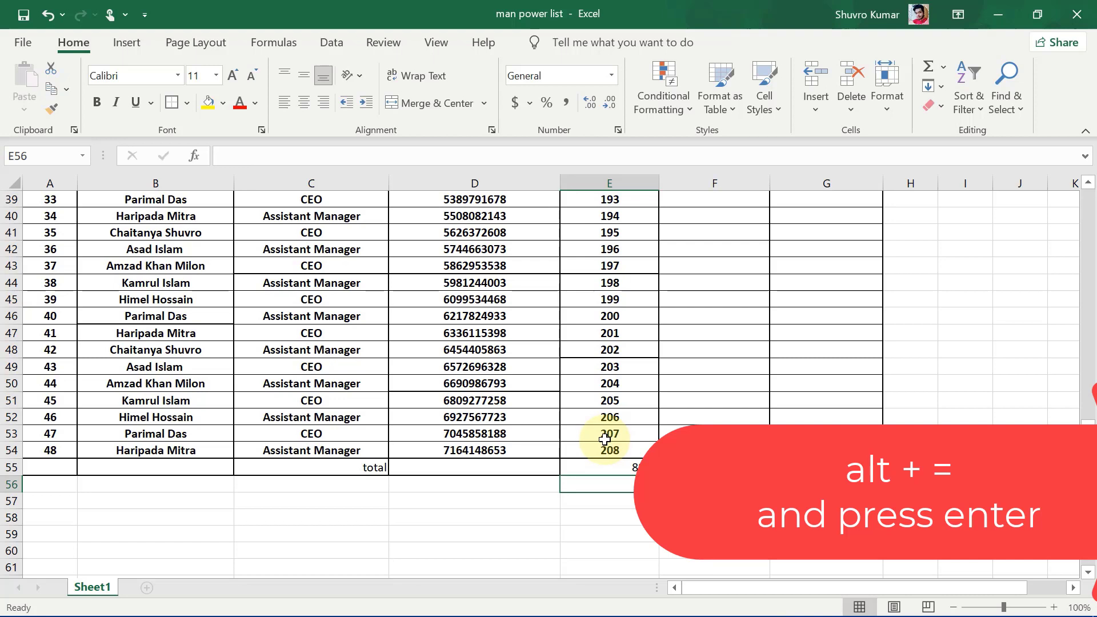
# Enter 2 in F7 and 3 in F8 as the first two values of the Remarks column
pyautogui.scroll(13, 718, 385)
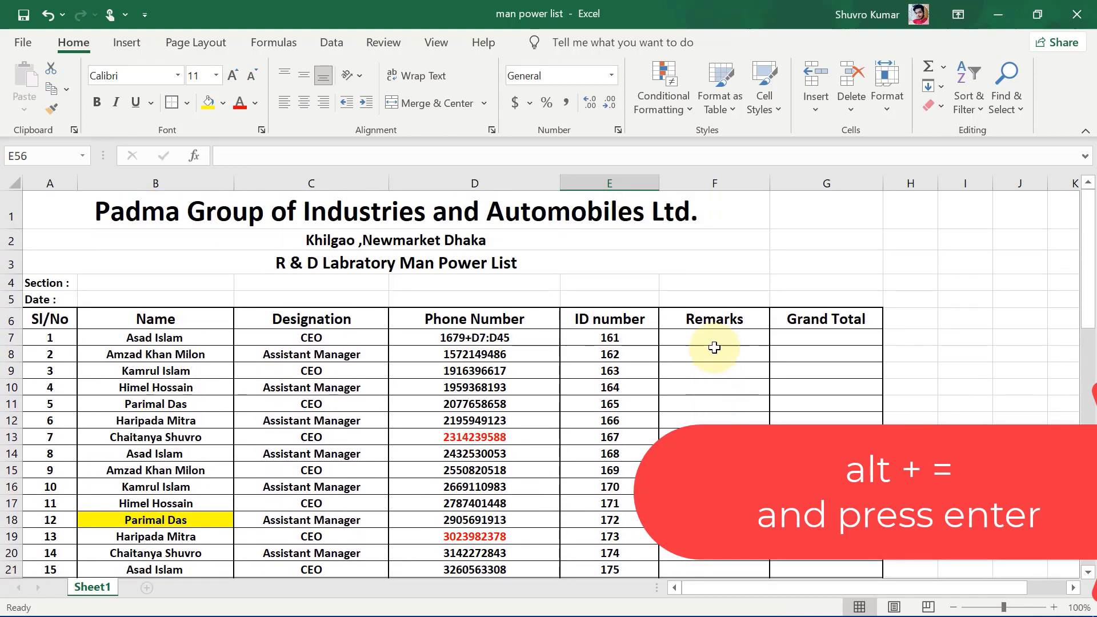
pyautogui.click(715, 340)
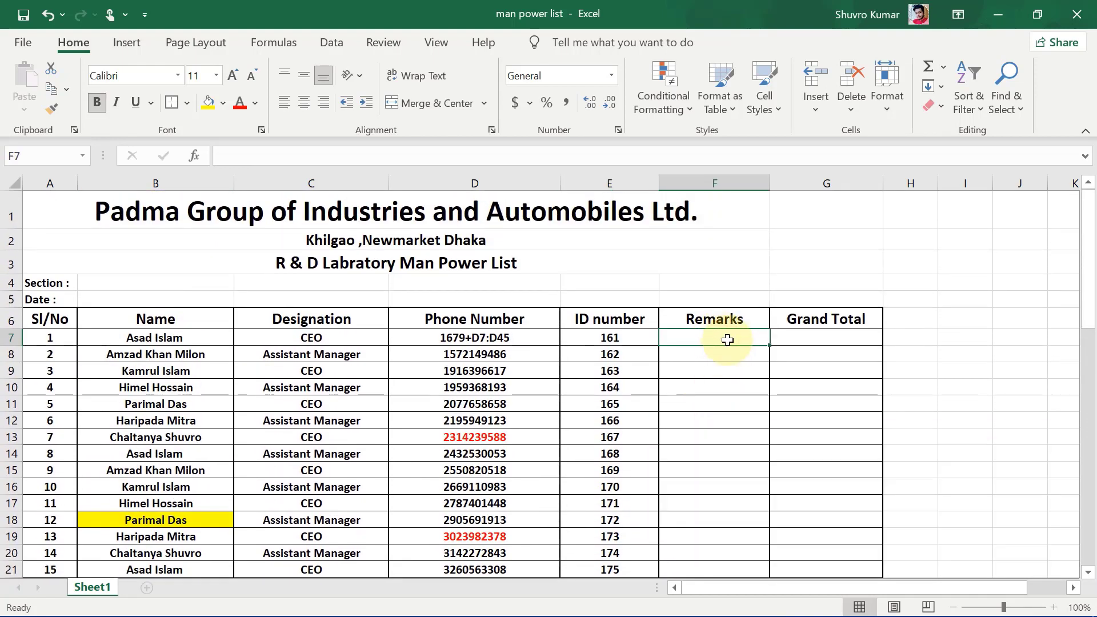
pyautogui.write('2')
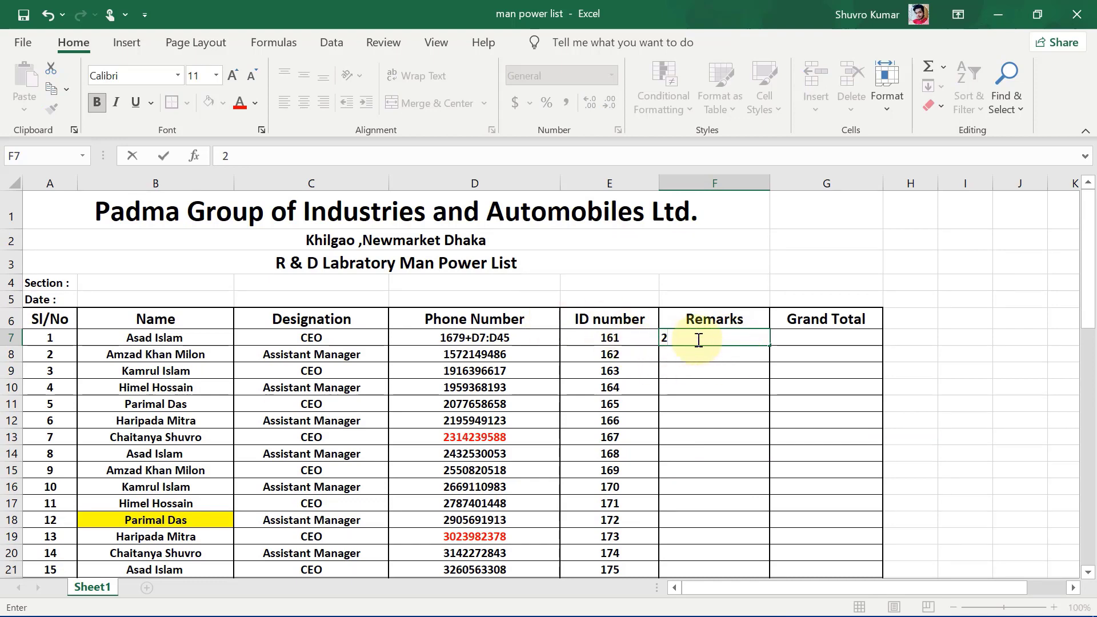
pyautogui.click(702, 373)
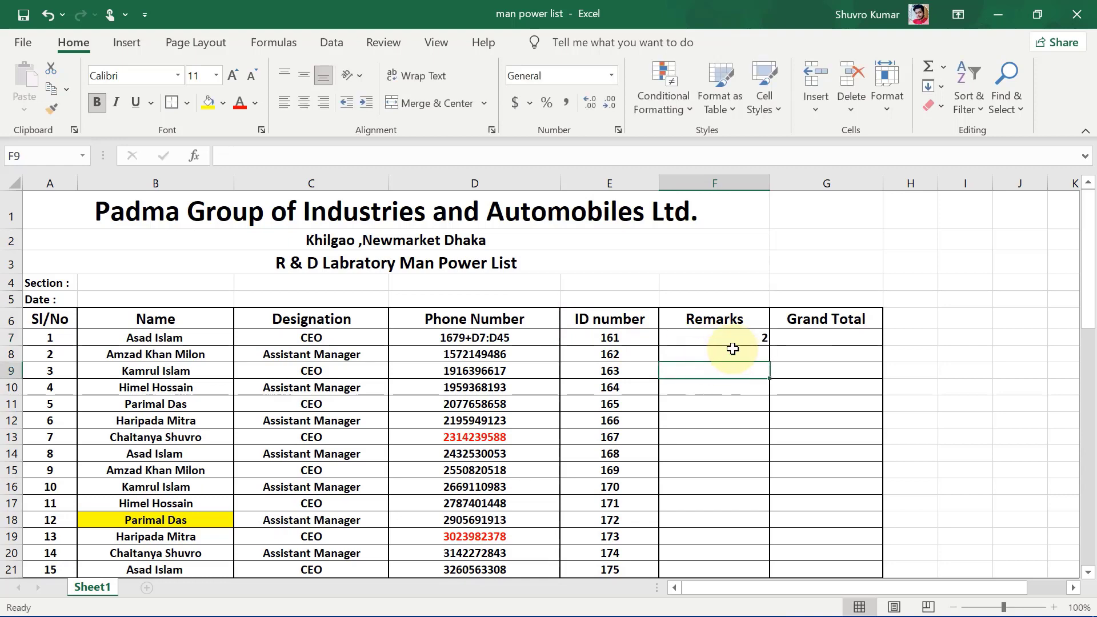
pyautogui.click(751, 355)
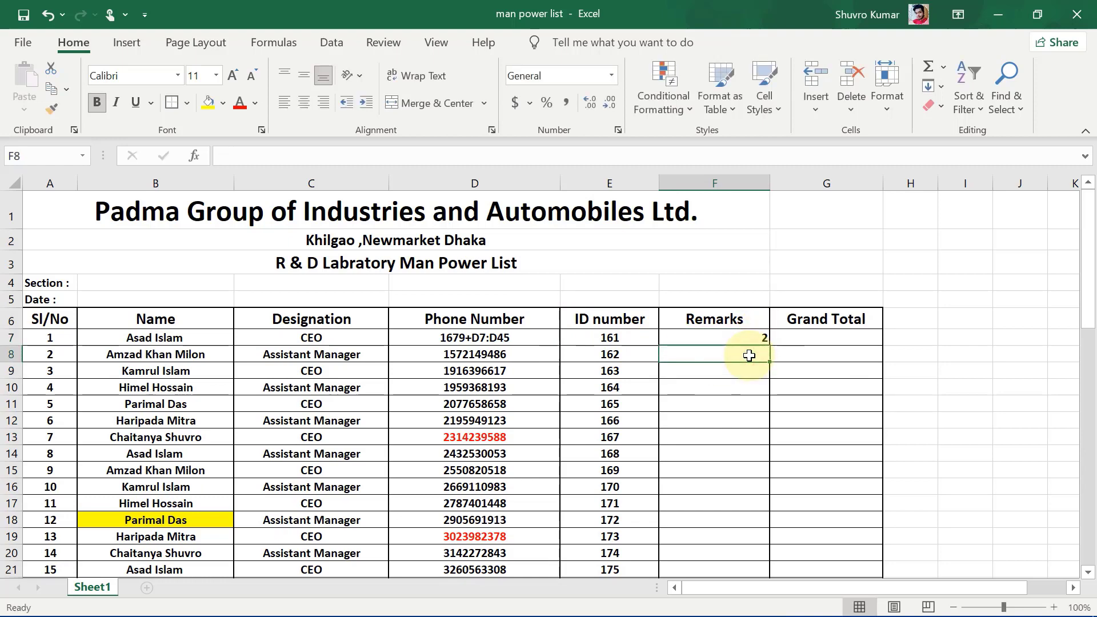
pyautogui.write('3')
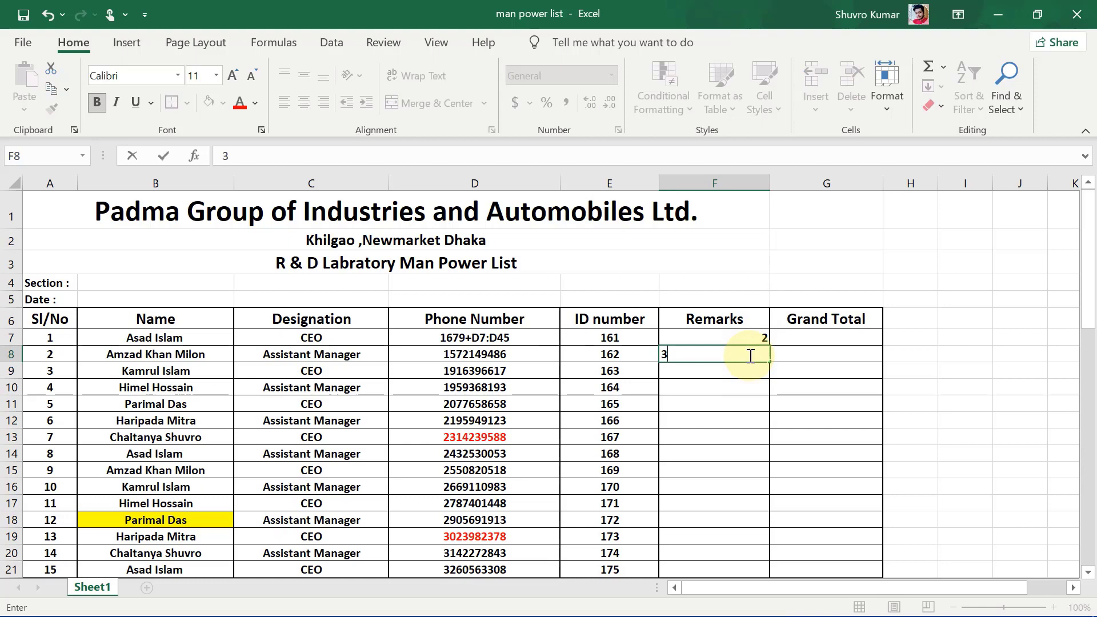
pyautogui.click(750, 356)
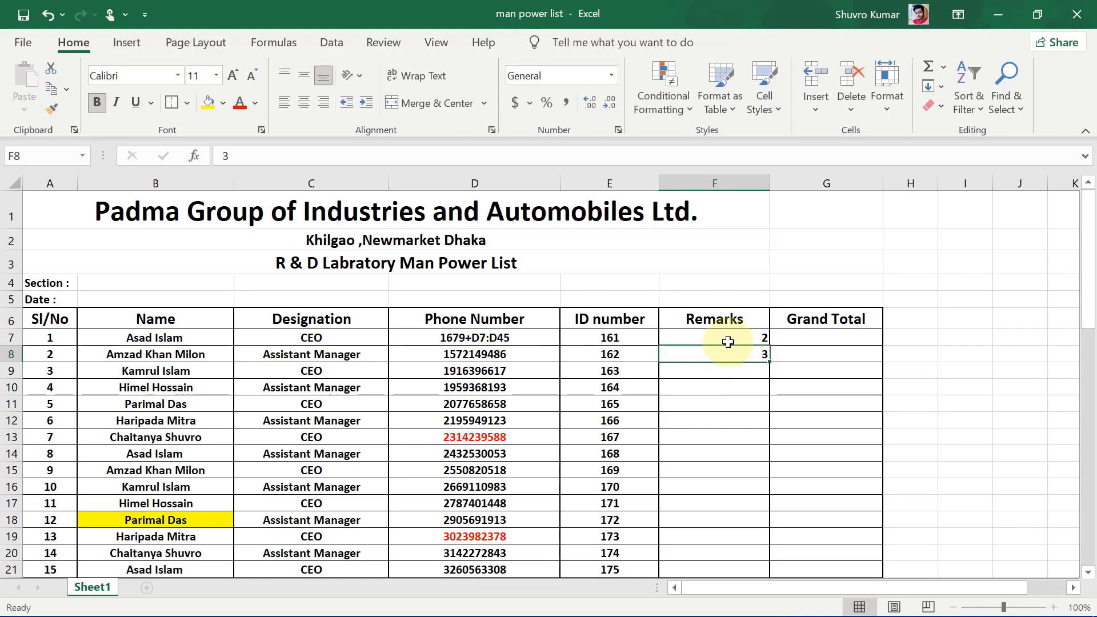
# Extend the number series from F7:F8 down the Remarks column to F54
pyautogui.click(727, 343)
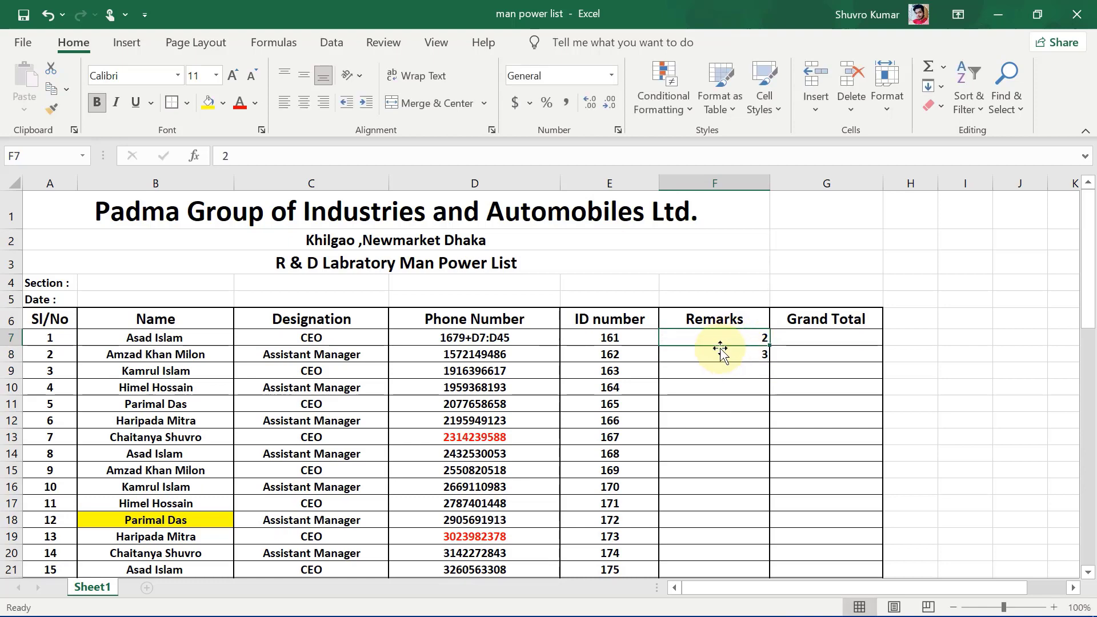
pyautogui.moveTo(714, 343); pyautogui.dragTo(725, 355)
pyautogui.moveTo(770, 362); pyautogui.dragTo(756, 540)
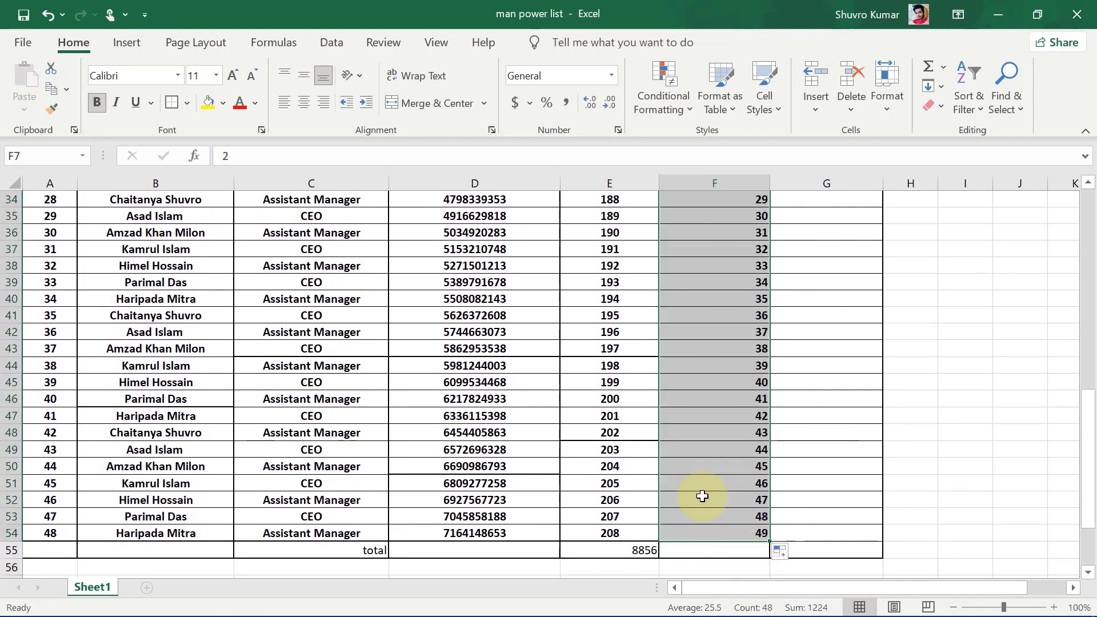
# Fill the Grand Total cells G7:G54 with AutoSum formulas adding each row's ID number and Remarks values
pyautogui.scroll(10, 695, 284)
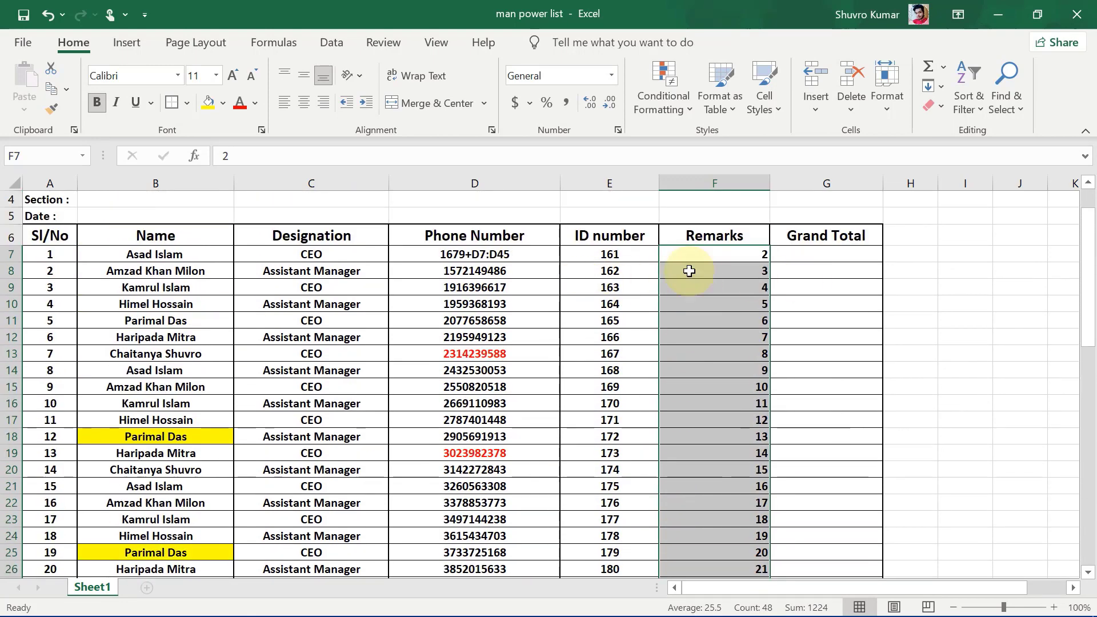
pyautogui.scroll(-3, 733, 294)
pyautogui.scroll(3, 733, 294)
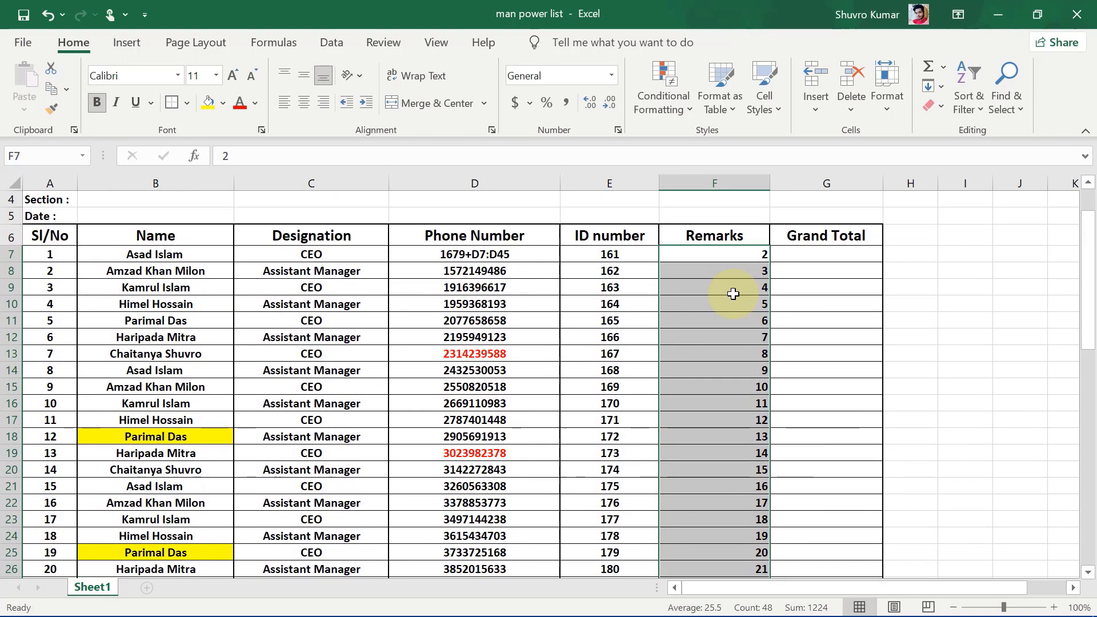
pyautogui.click(792, 256)
pyautogui.moveTo(790, 255); pyautogui.dragTo(807, 537)
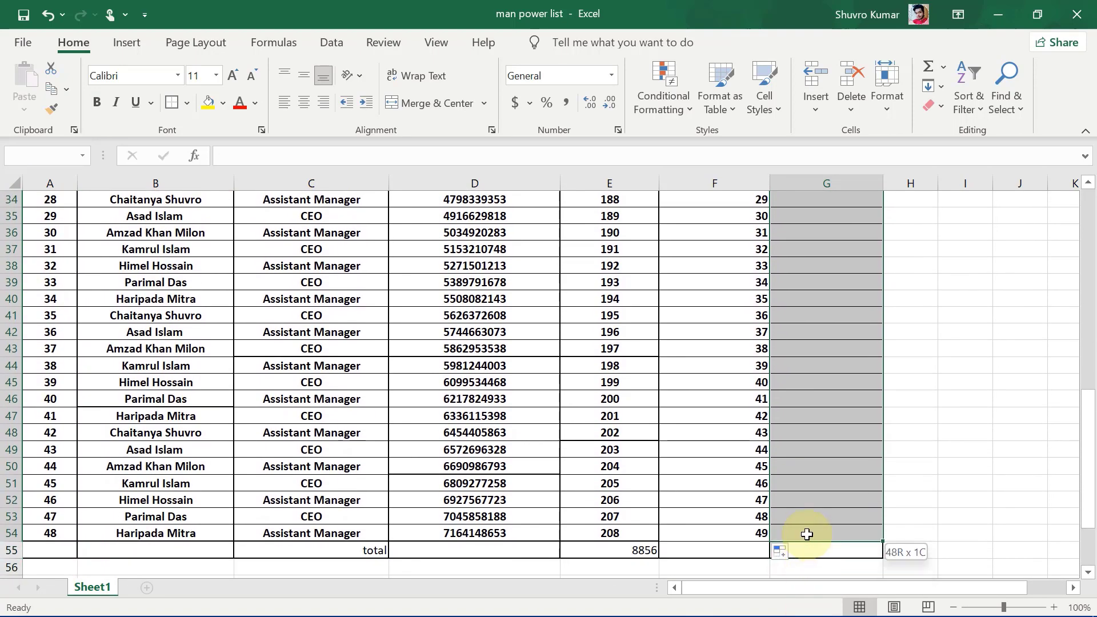
pyautogui.scroll(11, 806, 529)
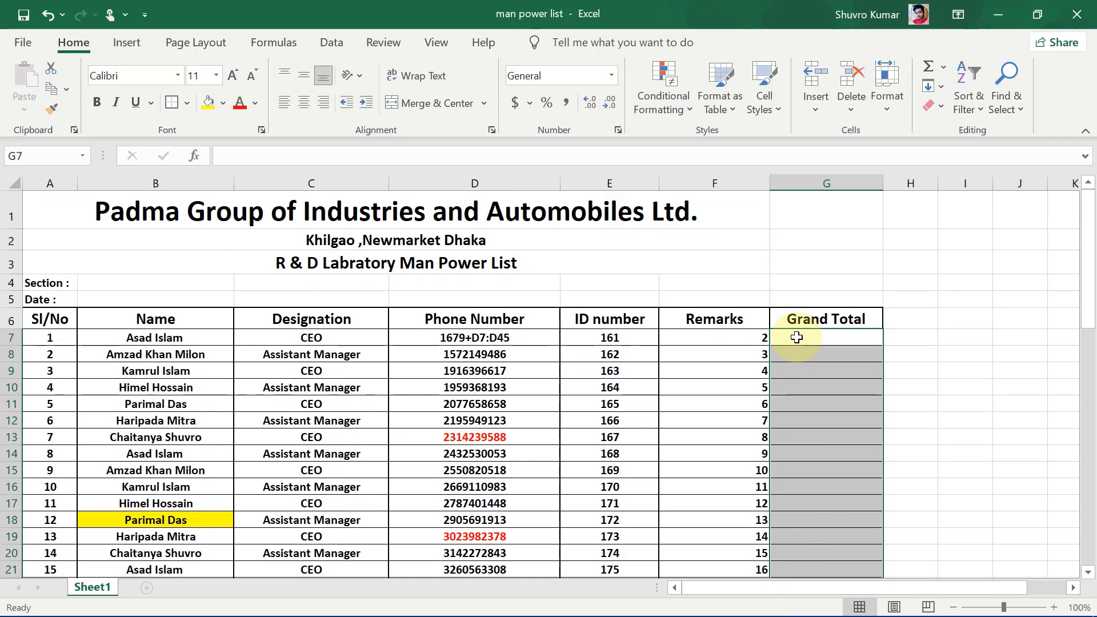
pyautogui.hotkey('alt', '=')
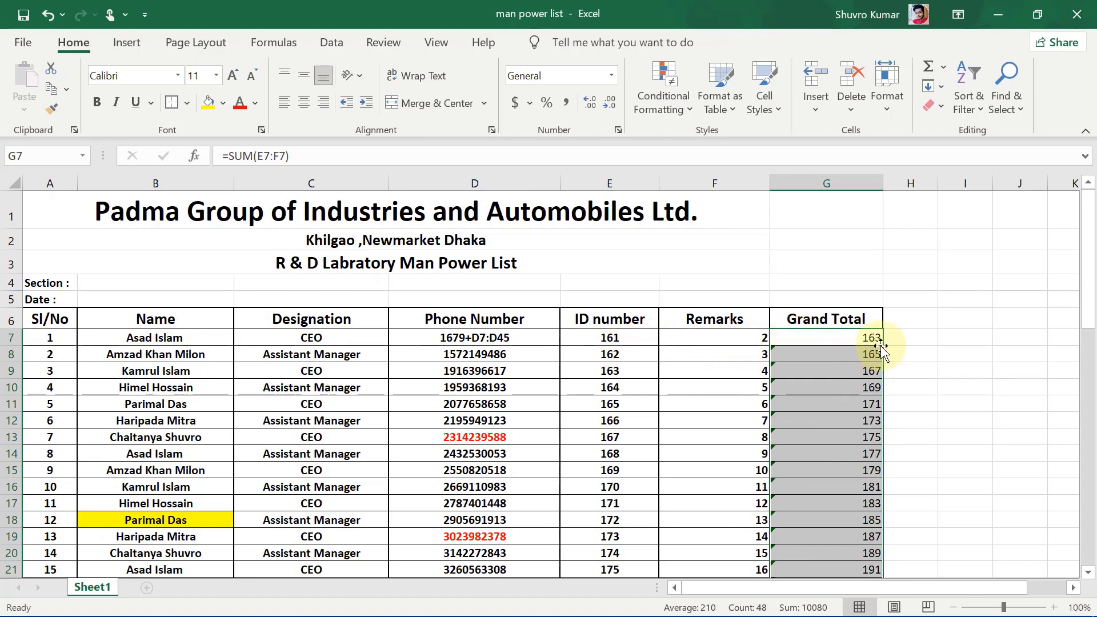
pyautogui.scroll(-16, 846, 457)
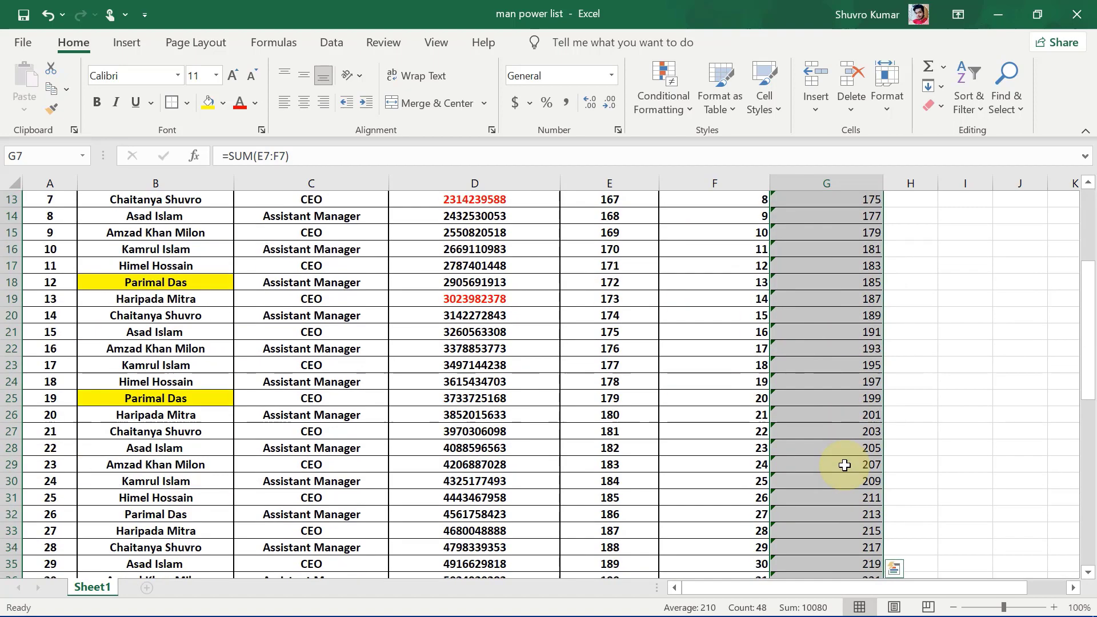
pyautogui.scroll(4, 849, 437)
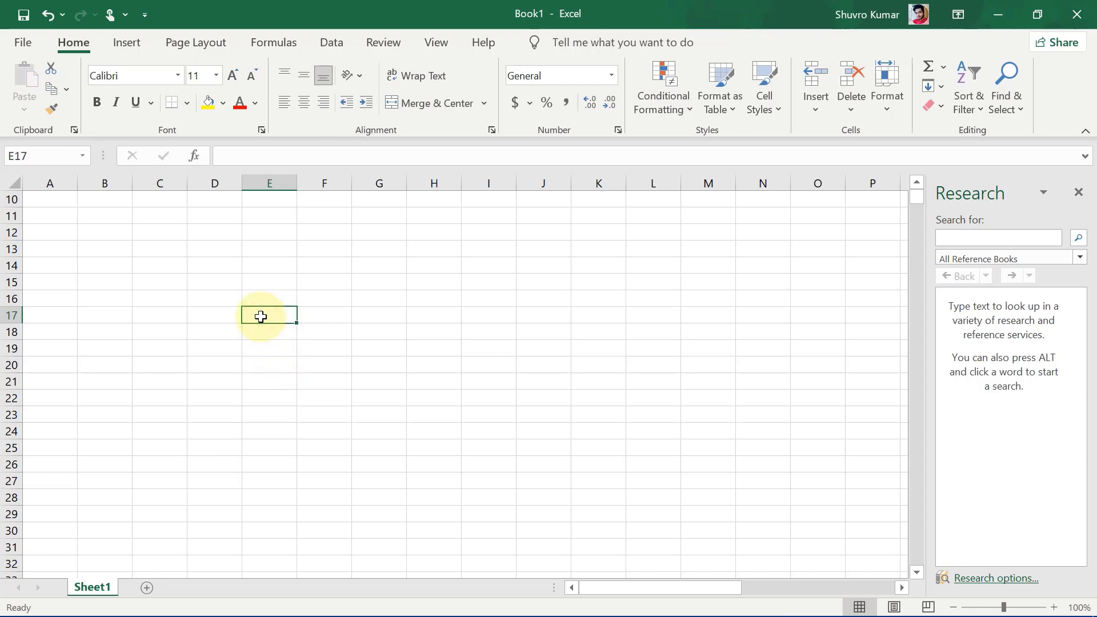
# Enter a sample first name in E17 of the blank Book1 workbook and fill it down the column to E37
pyautogui.write('shuvro')
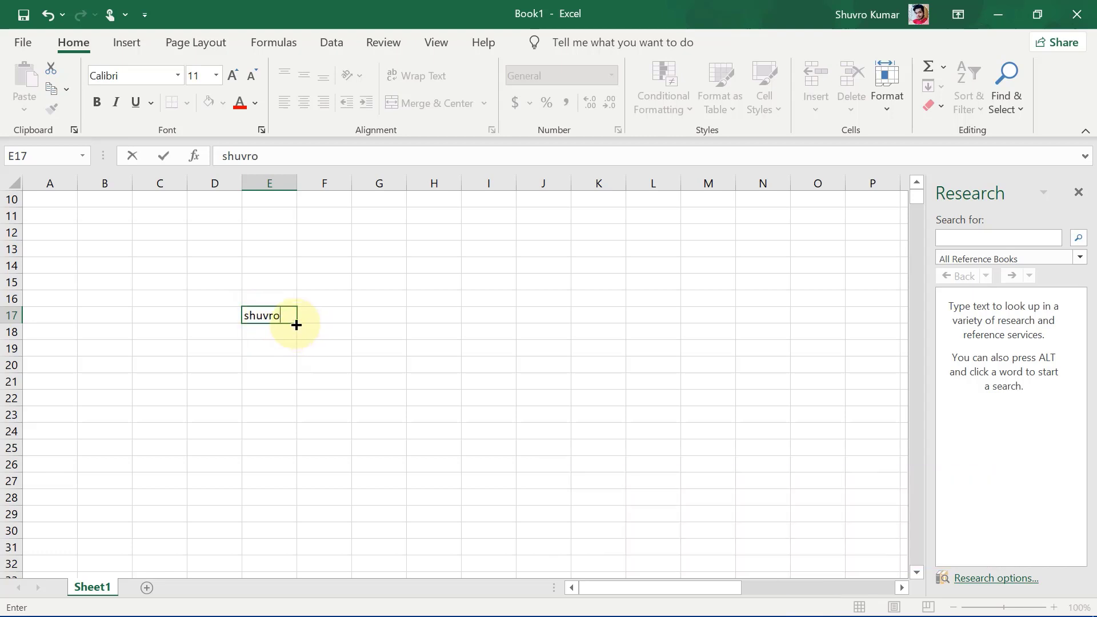
pyautogui.moveTo(296, 324); pyautogui.dragTo(284, 561)
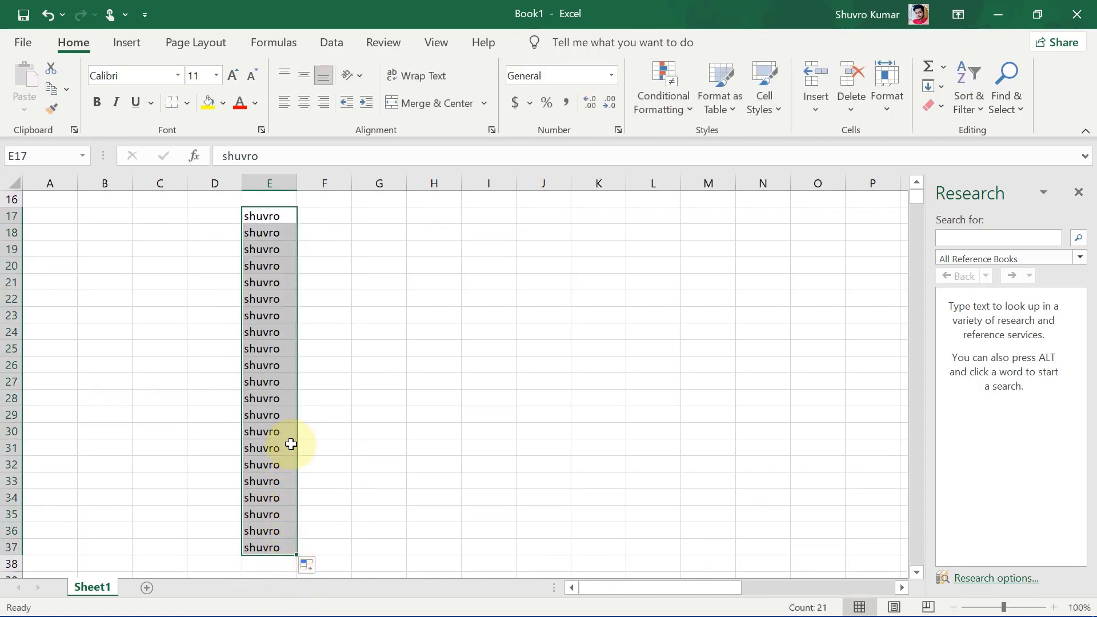
# Clear the names from E17:E37 and enter the sample first name in E17 again
pyautogui.press('Delete')
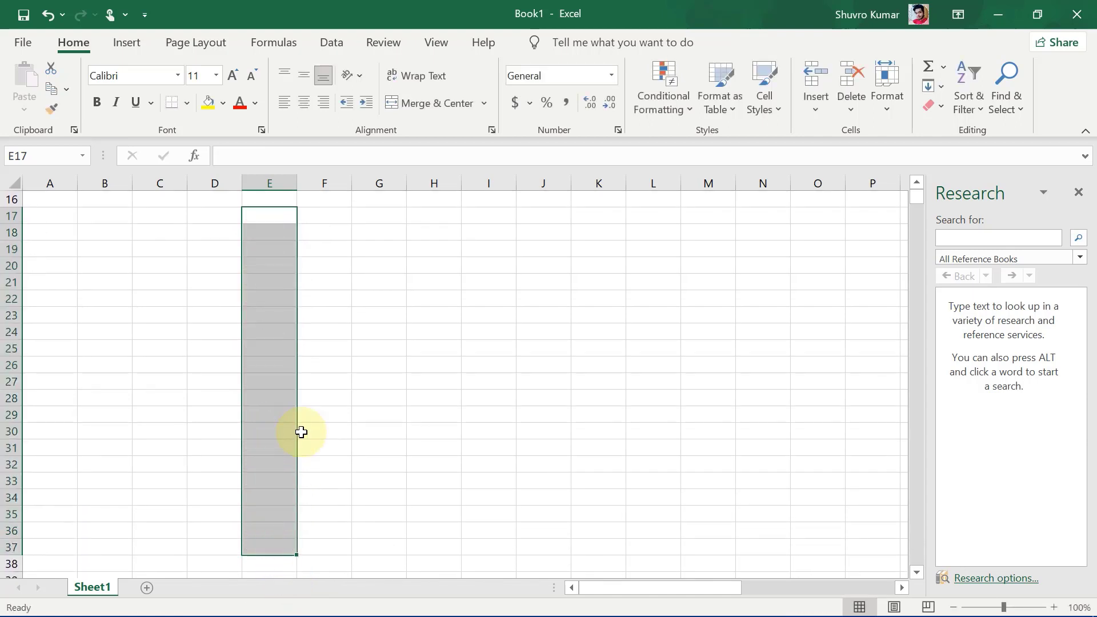
pyautogui.click(281, 220)
pyautogui.doubleClick(280, 222)
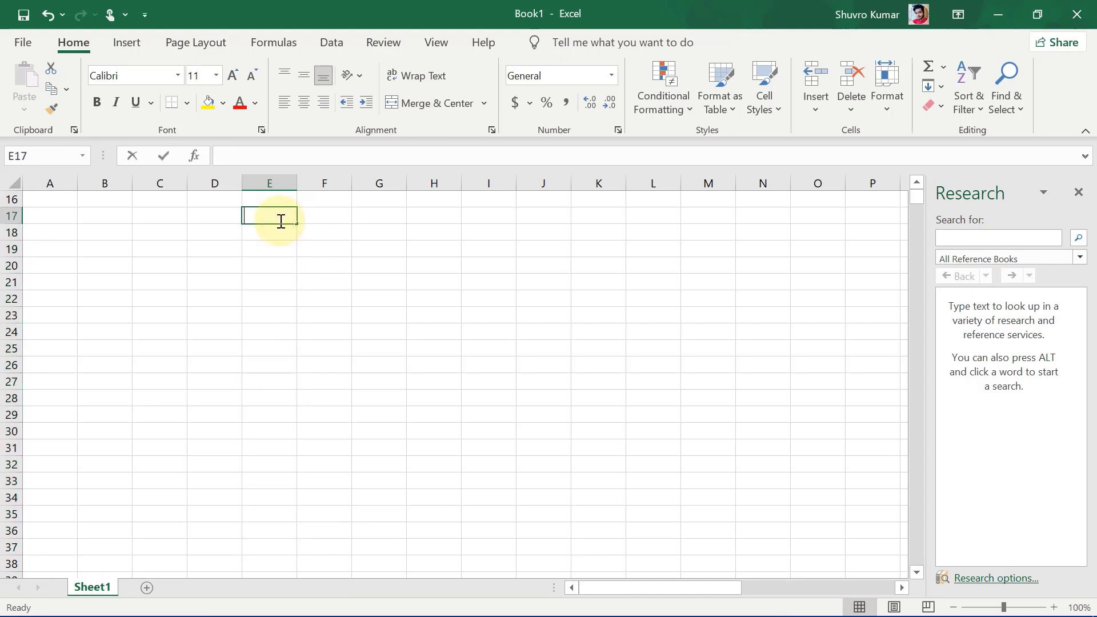
pyautogui.write('shuvro')
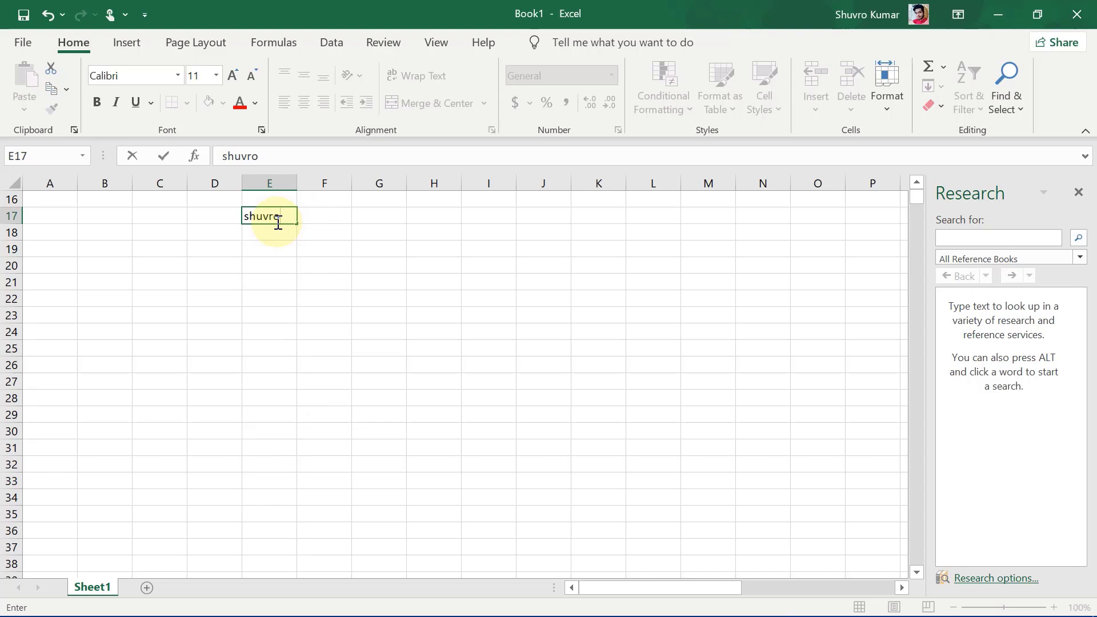
pyautogui.press('Return')
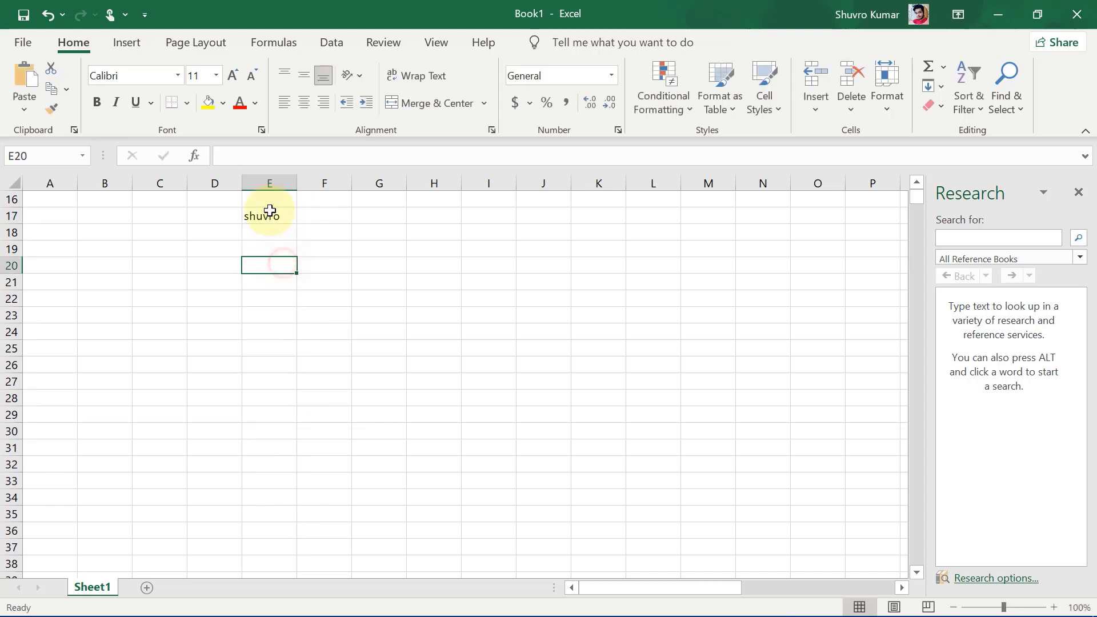
# Copy the name in E17 into all cells of the range E17:E37
pyautogui.click(269, 215)
pyautogui.hotkey('ctrl', 'c')
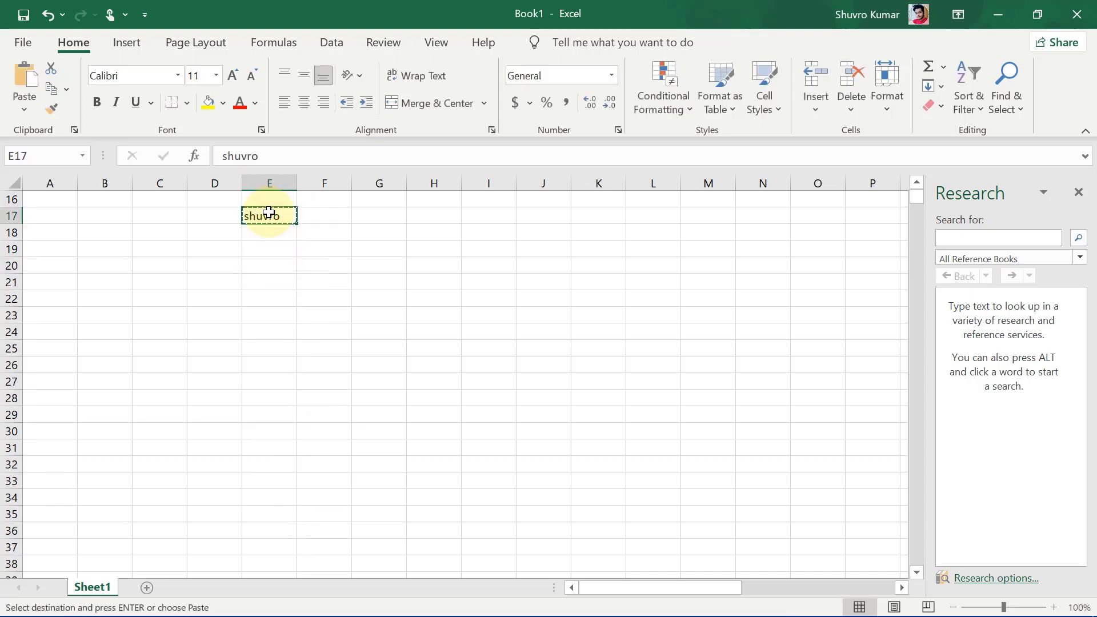
pyautogui.moveTo(258, 216); pyautogui.dragTo(277, 548)
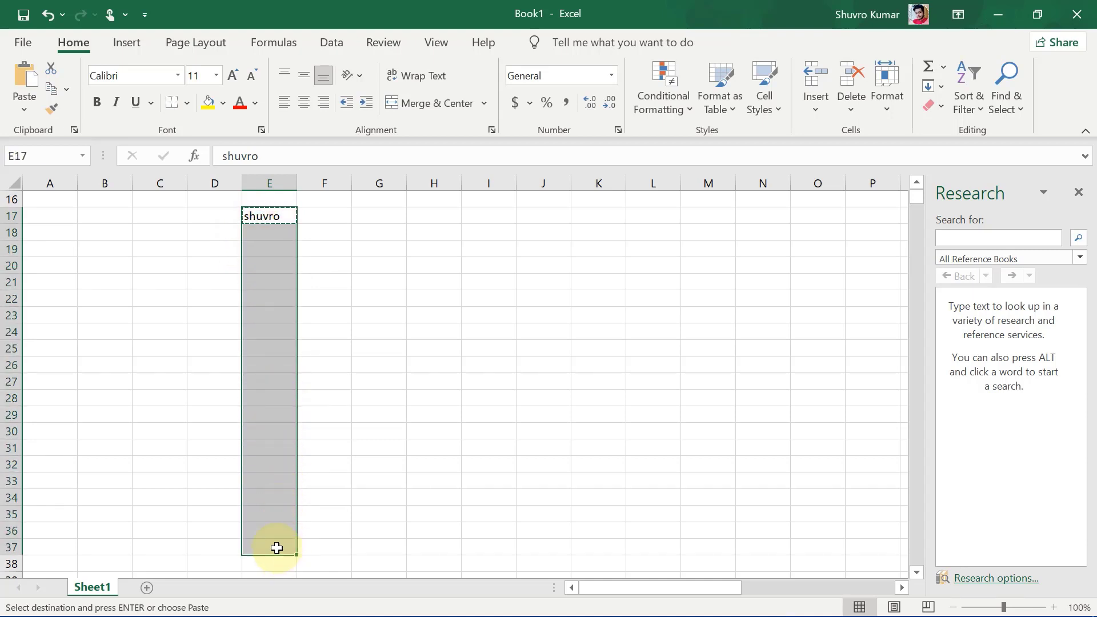
pyautogui.press('Return')
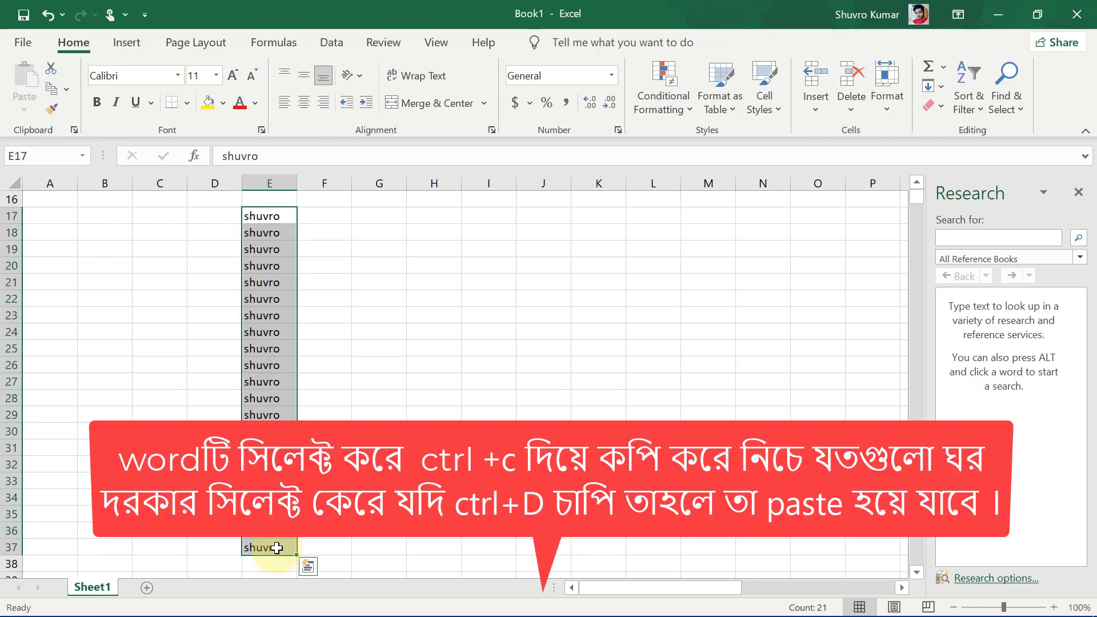
# Fill the name from E17 to the right across row 17 as far as O17
pyautogui.moveTo(287, 216); pyautogui.dragTo(802, 212)
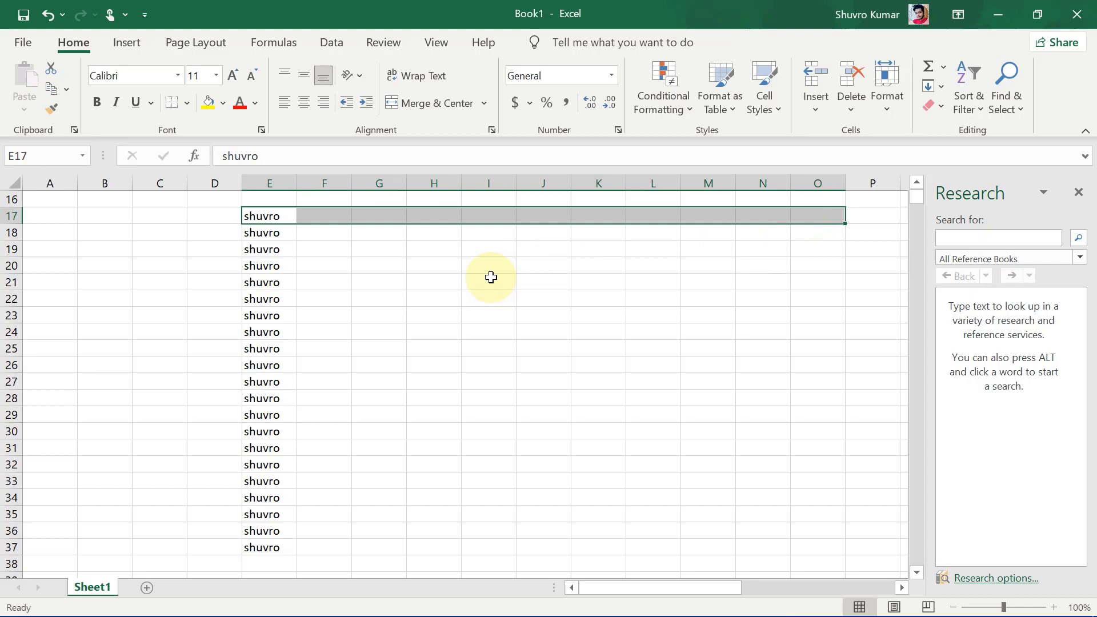
pyautogui.hotkey('ctrl', 'r')
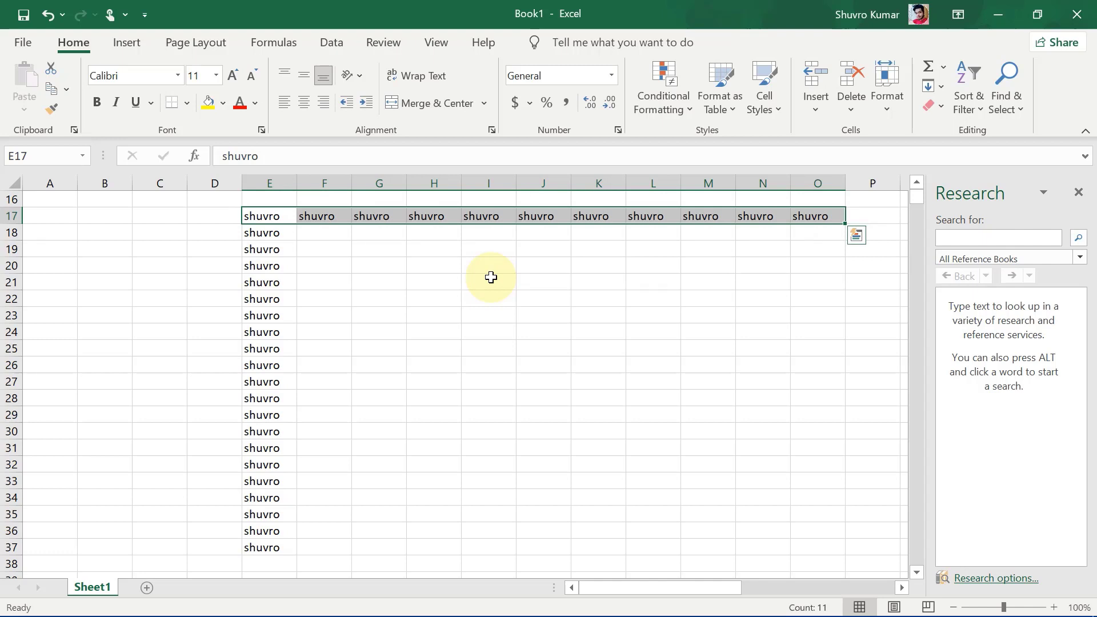
pyautogui.click(149, 281)
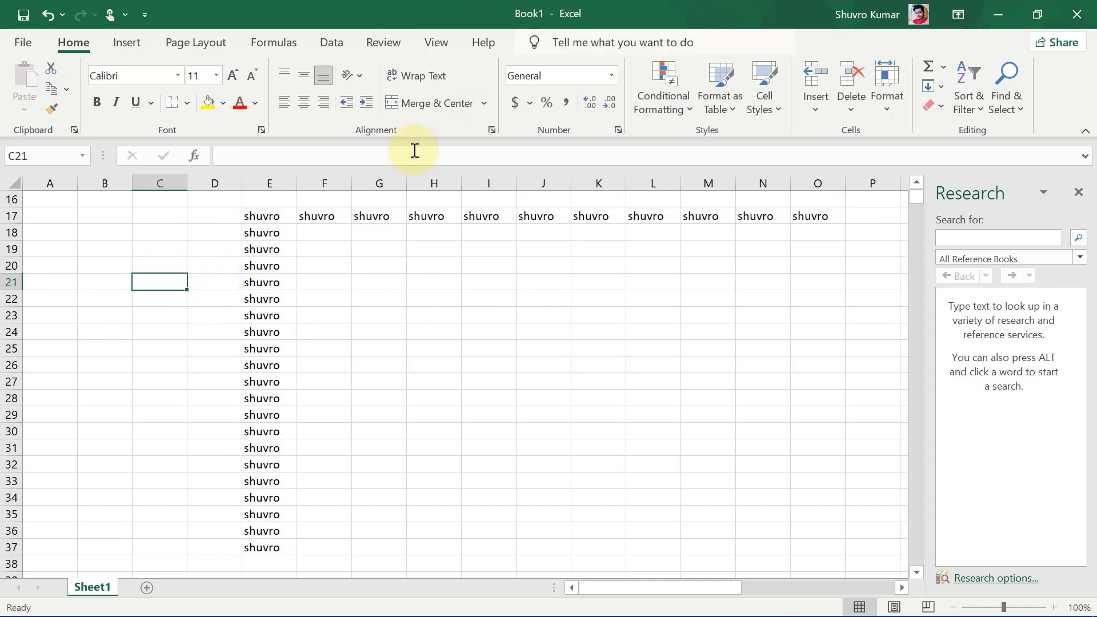
# Clear all contents of Sheet1 in Book1
pyautogui.click(420, 350)
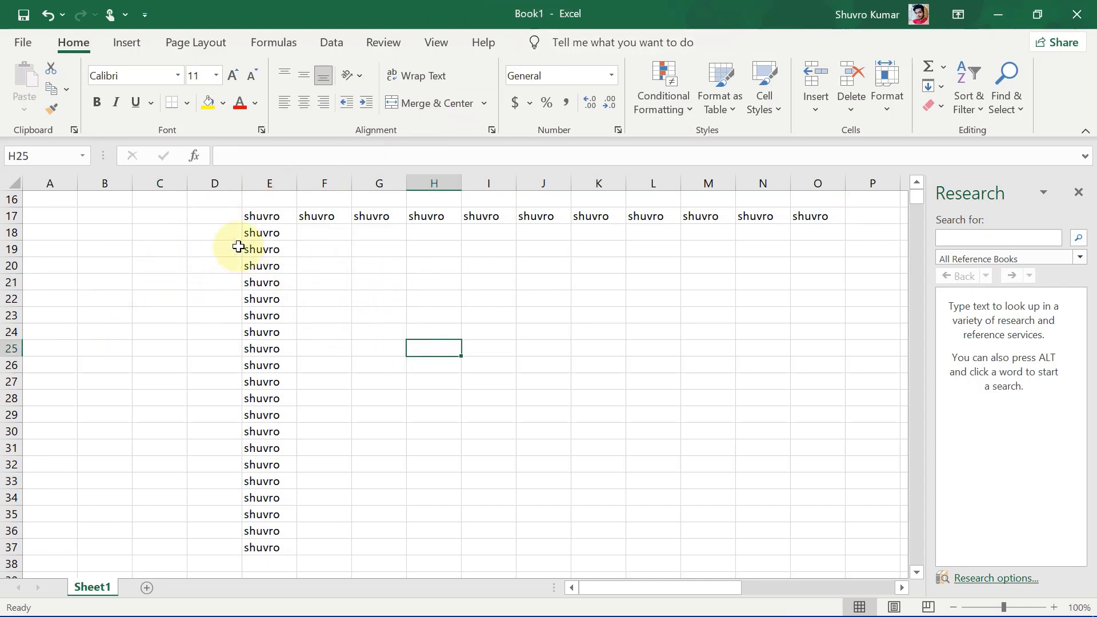
pyautogui.hotkey('ctrl', 'a')
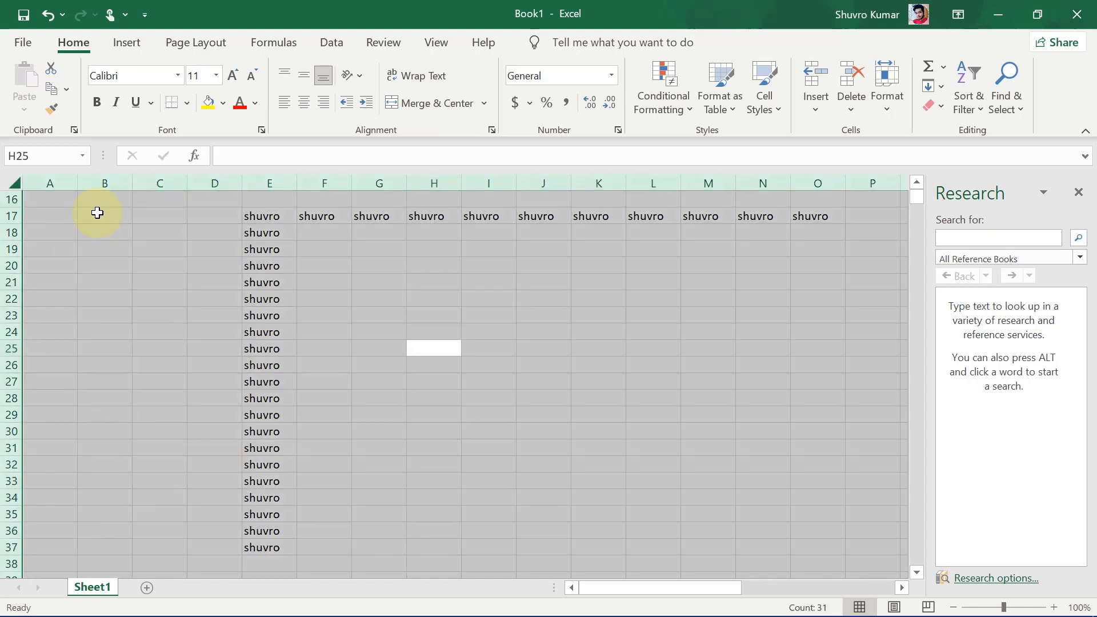
pyautogui.press('Delete')
# Enter the sample first name in C19 and leave D19 visibly blank
pyautogui.click(179, 252)
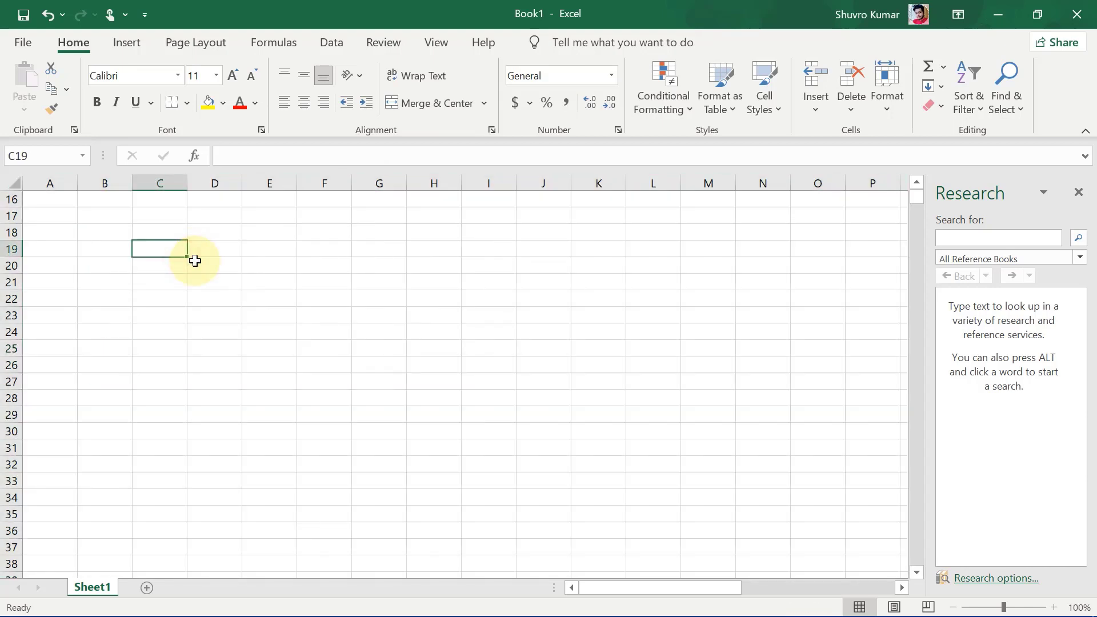
pyautogui.write('shuvro')
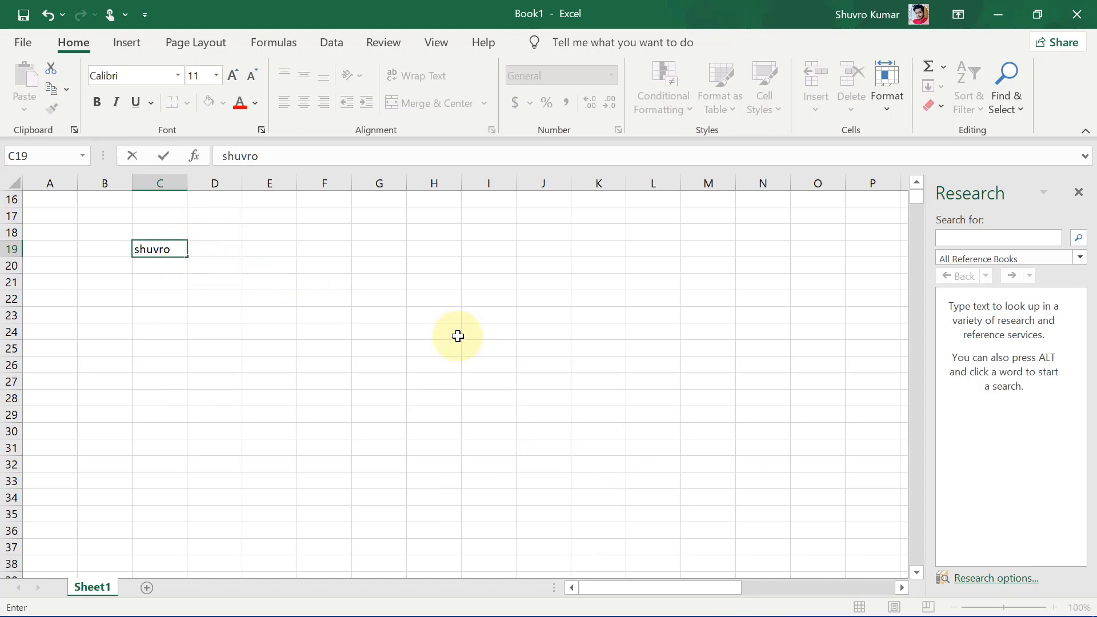
pyautogui.click(224, 254)
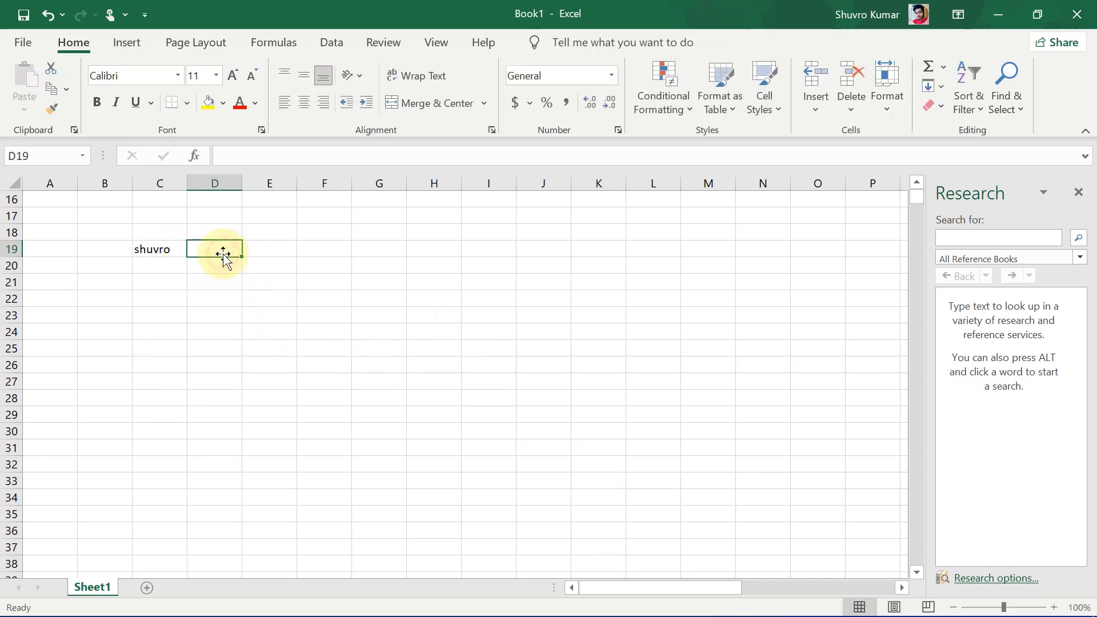
pyautogui.write('s')
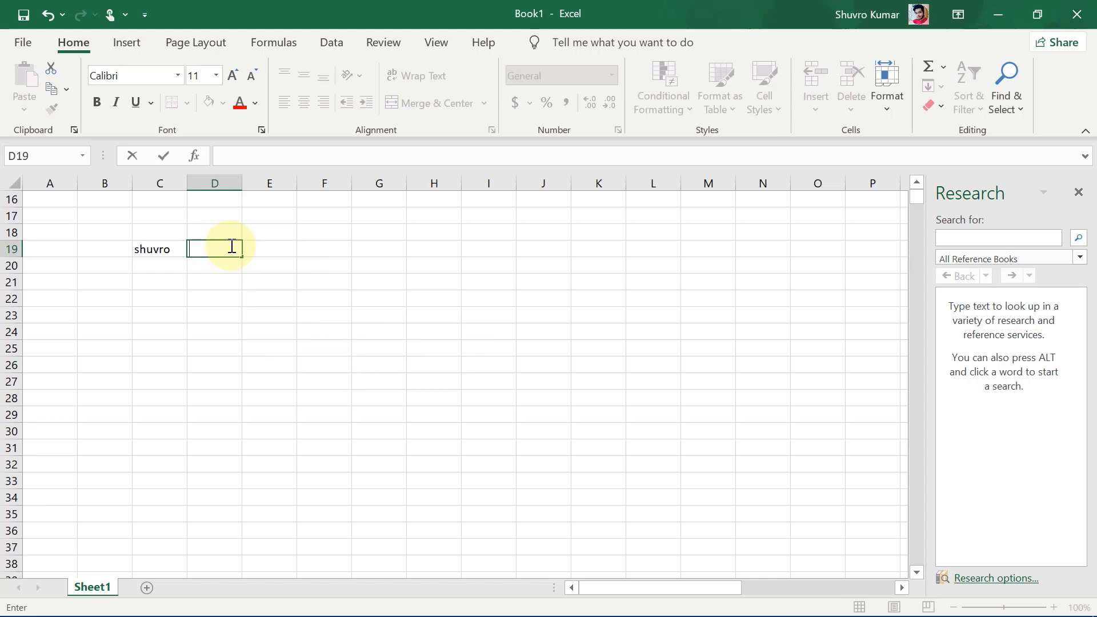
# Copy the name in C19 and paste it over a large block of cells from C19 across to column AD
pyautogui.click(150, 246)
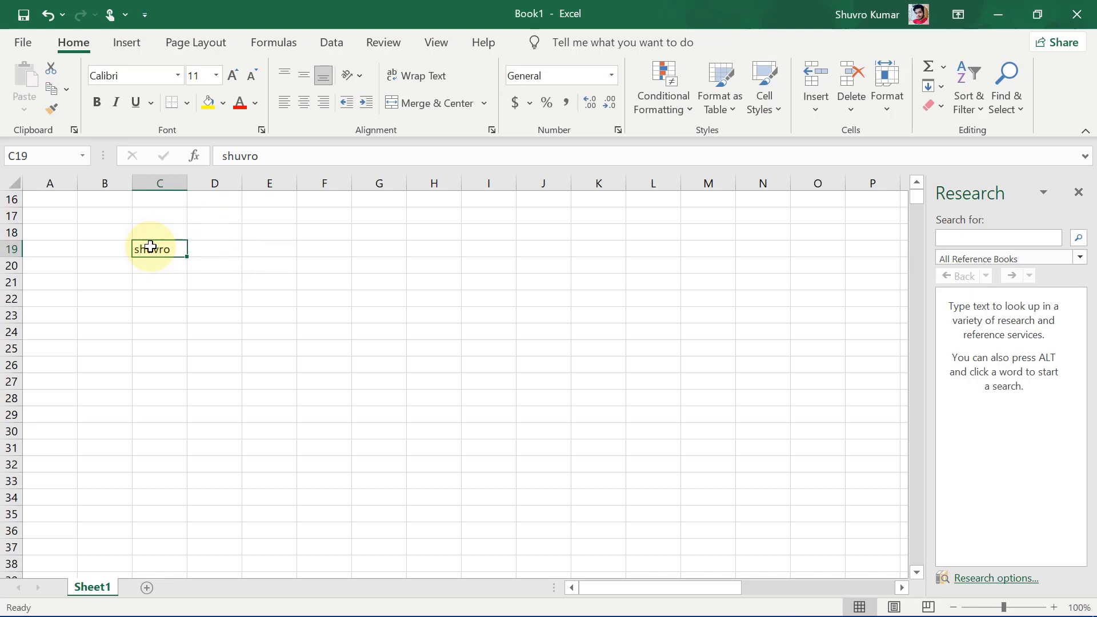
pyautogui.hotkey('ctrl', 'c')
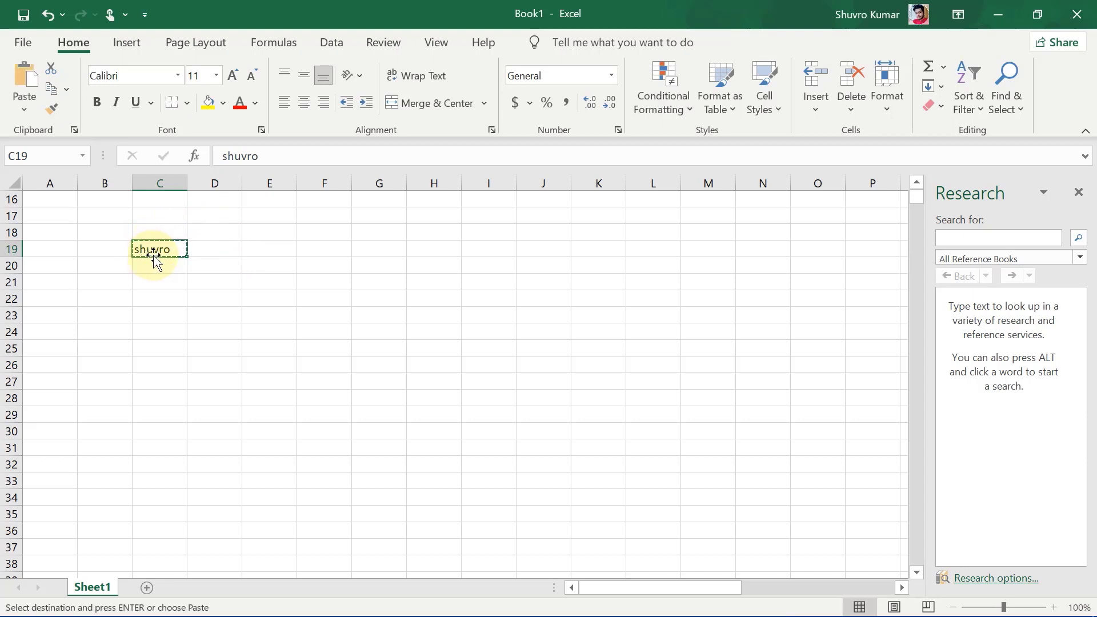
pyautogui.moveTo(169, 251); pyautogui.dragTo(804, 554)
pyautogui.scroll(4, 528, 391)
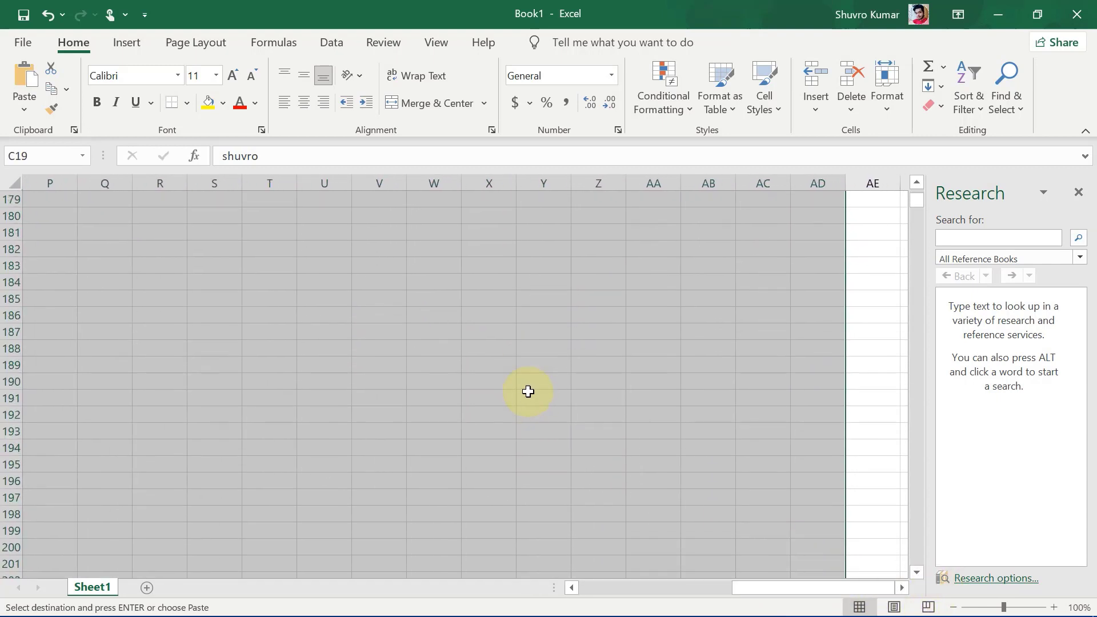
pyautogui.scroll(5, 528, 391)
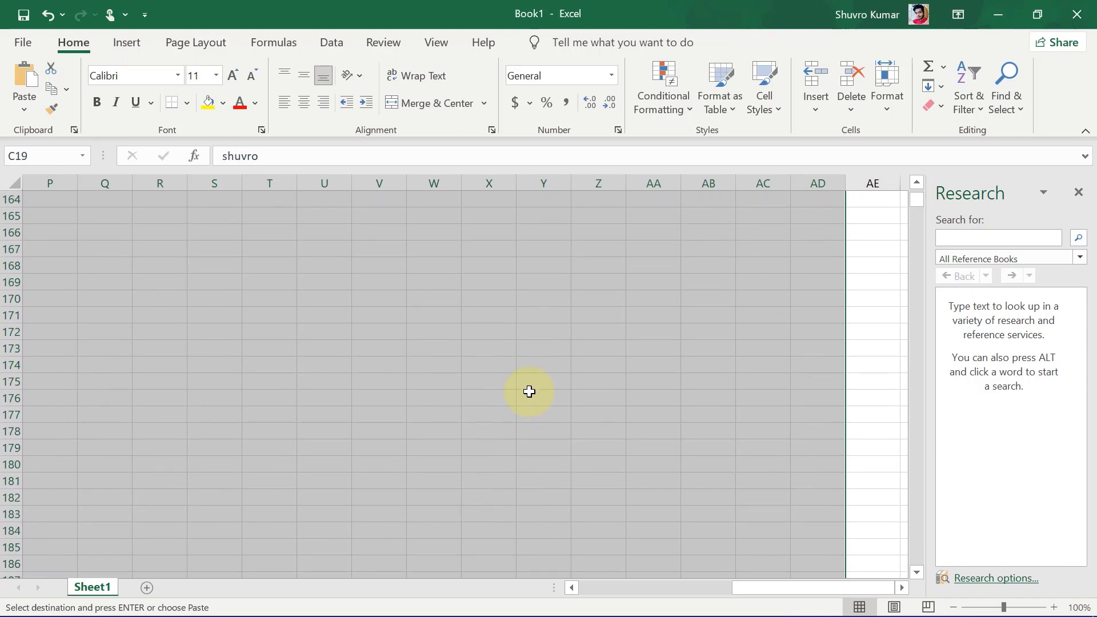
pyautogui.hotkey('ctrl', 'v')
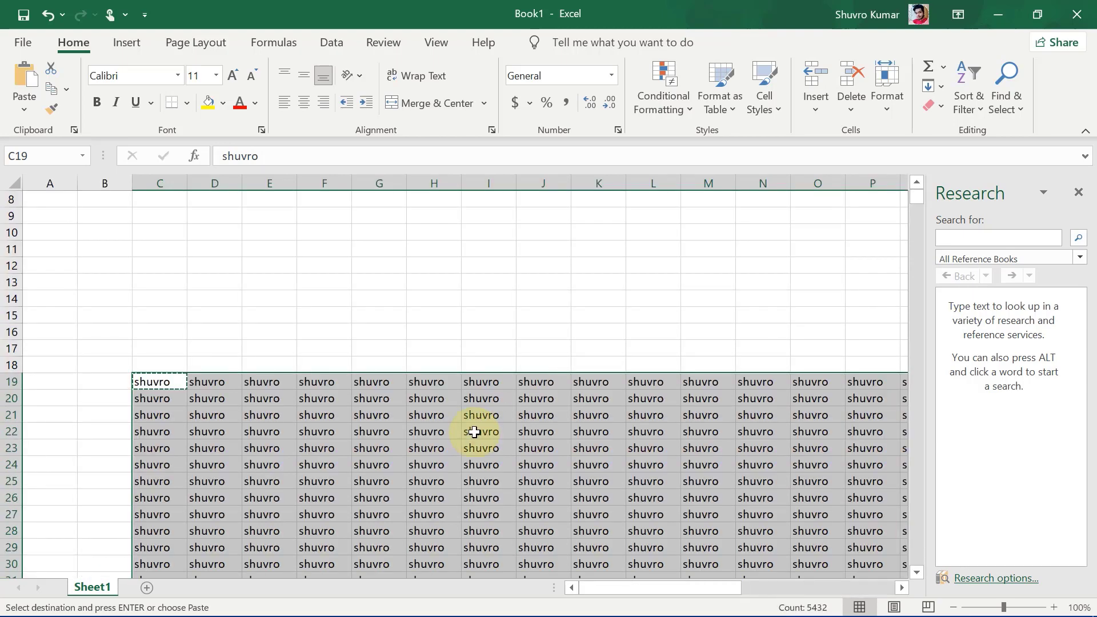
# Look through the pasted block of names, cancel the copy mode and clear the whole block starting at C19
pyautogui.scroll(-20, 474, 432)
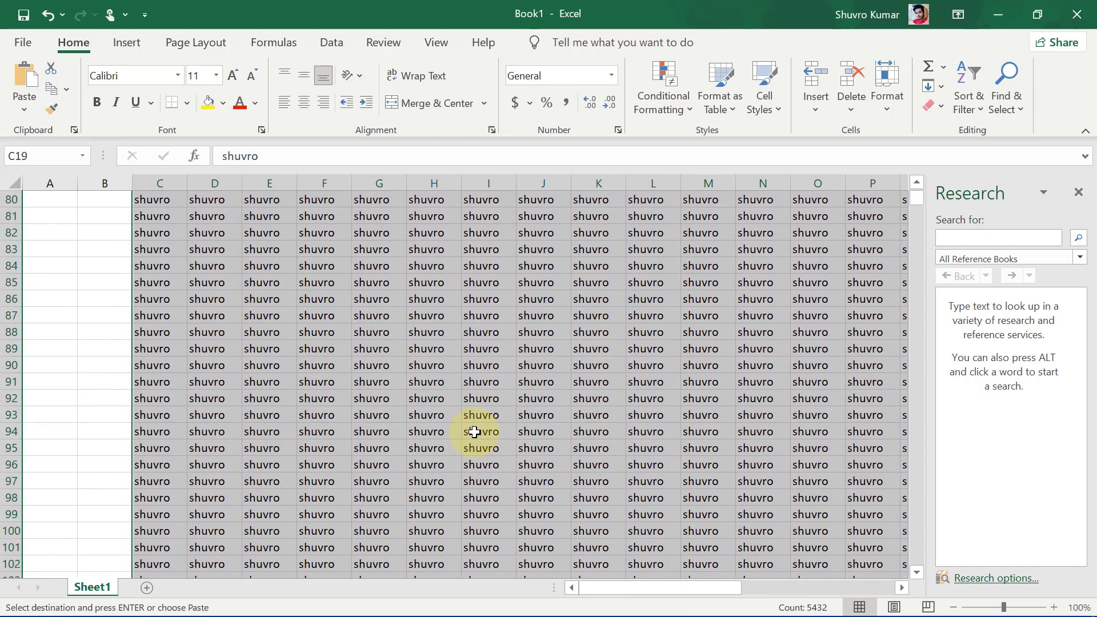
pyautogui.scroll(-20, 474, 432)
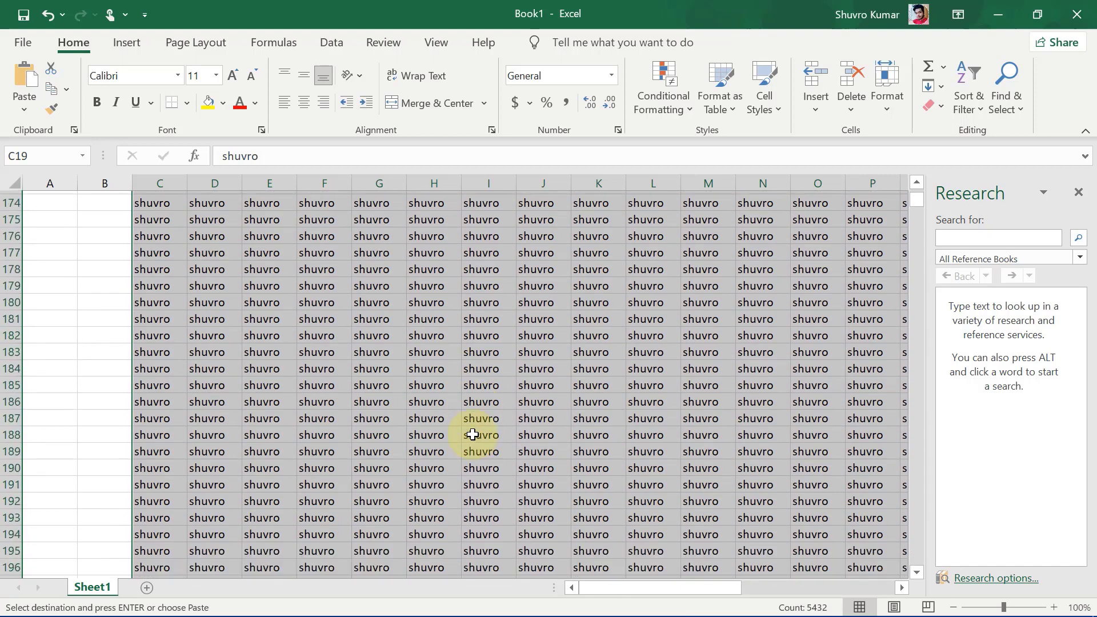
pyautogui.scroll(20, 473, 434)
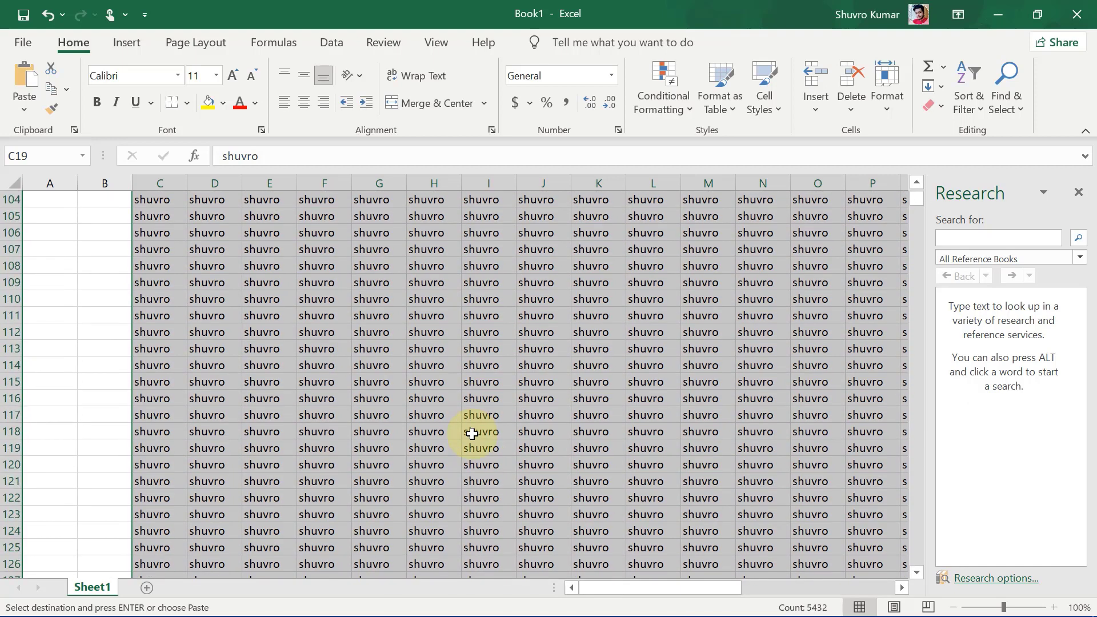
pyautogui.scroll(20, 472, 434)
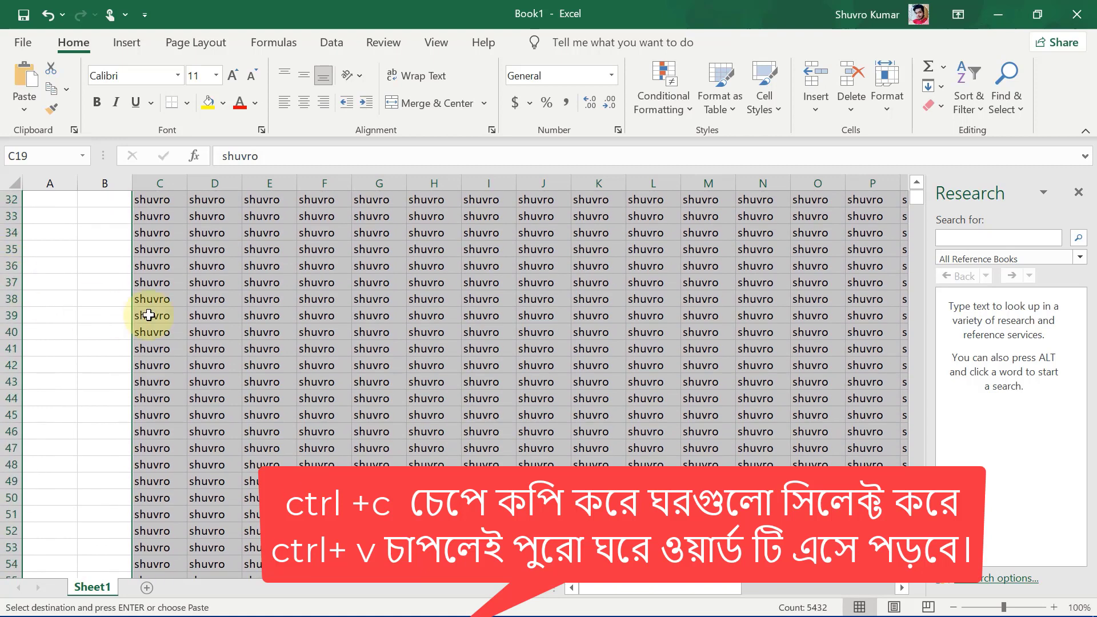
pyautogui.scroll(10, 152, 314)
pyautogui.scroll(-4, 189, 371)
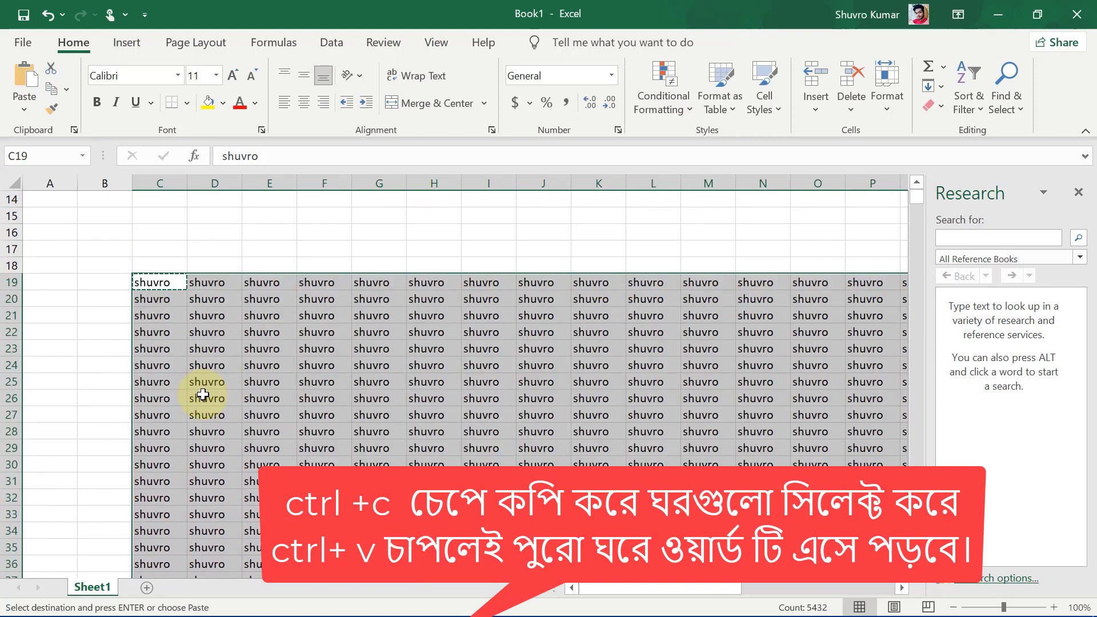
pyautogui.press('Escape')
pyautogui.press('Delete')
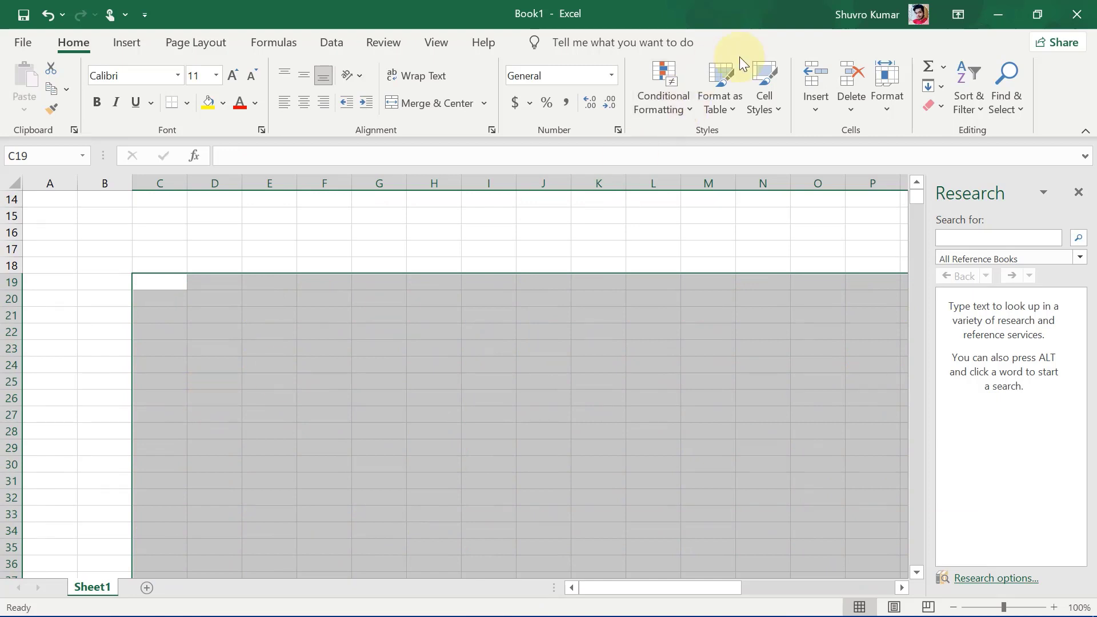
# Minimize the Book1 workbook and the browser window to get to the desktop
pyautogui.click(980, 8)
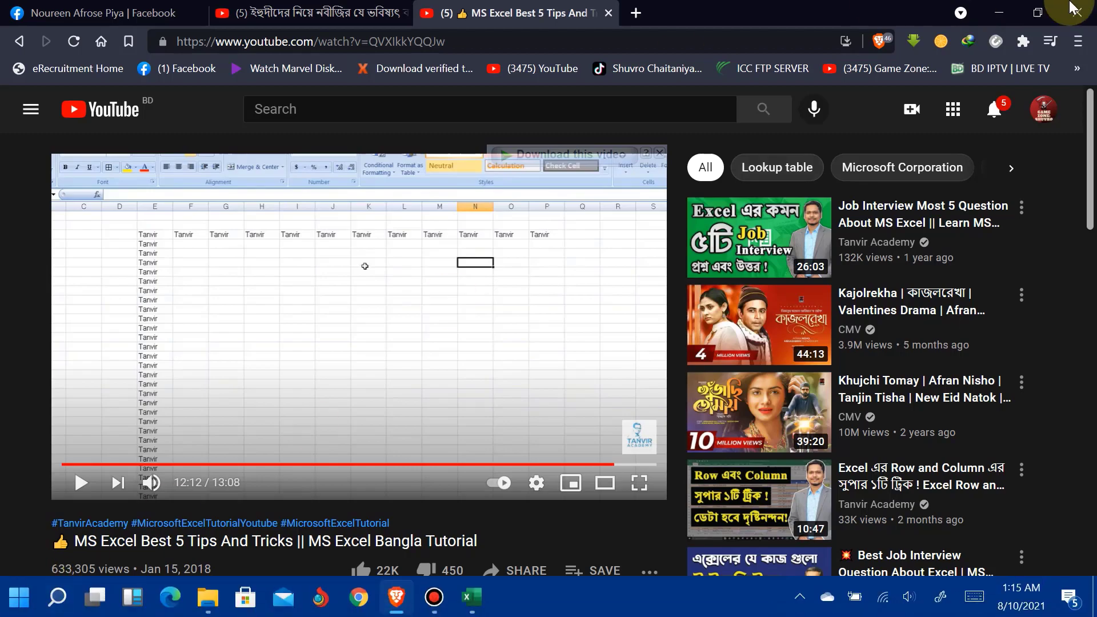
pyautogui.click(999, 12)
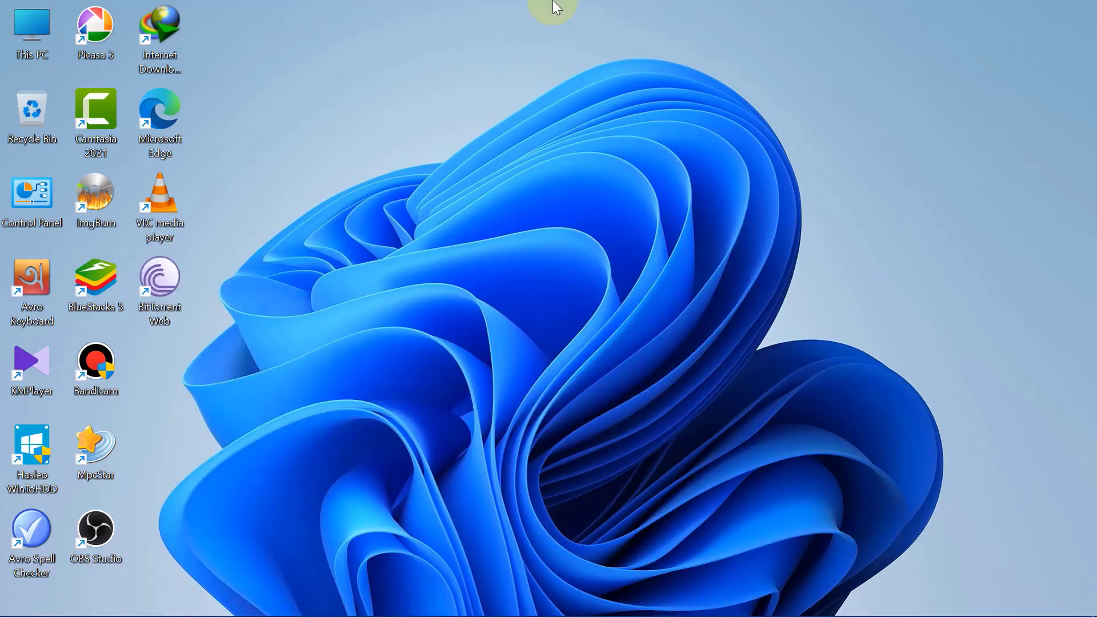
pyautogui.click(622, 9)
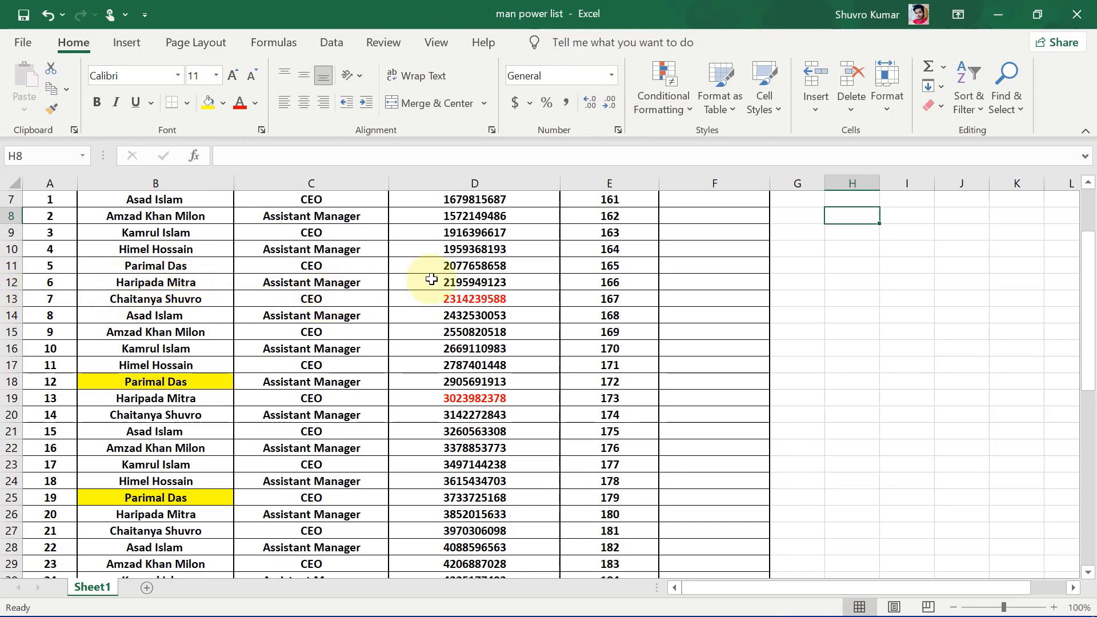
# Delete row 12 from the man power list and undo the deletion
pyautogui.rightClick(15, 282)
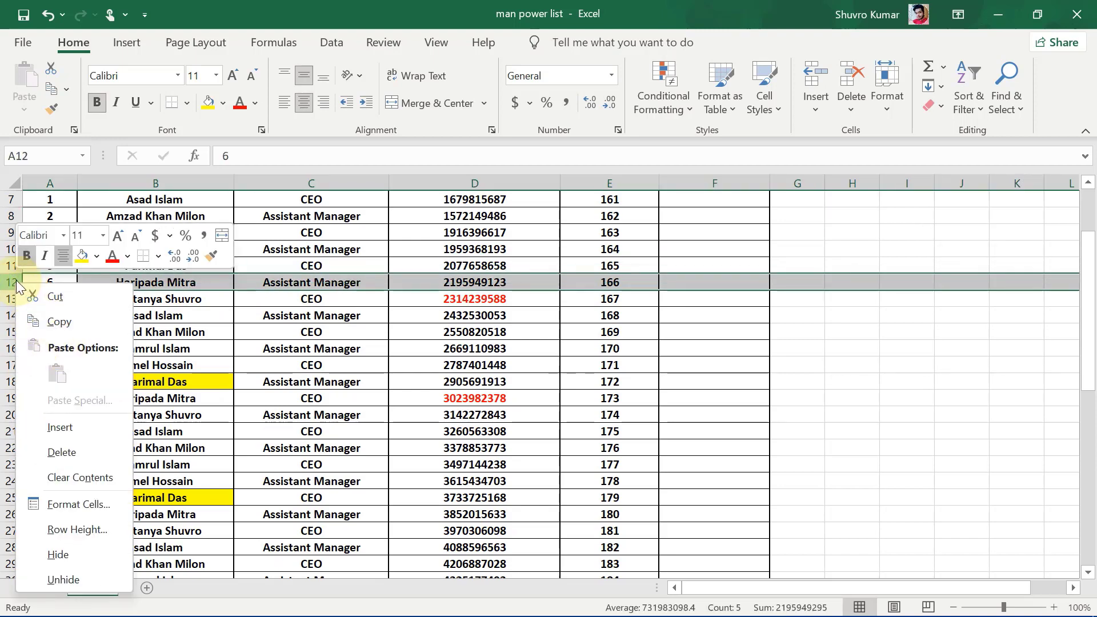
pyautogui.rightClick(16, 280)
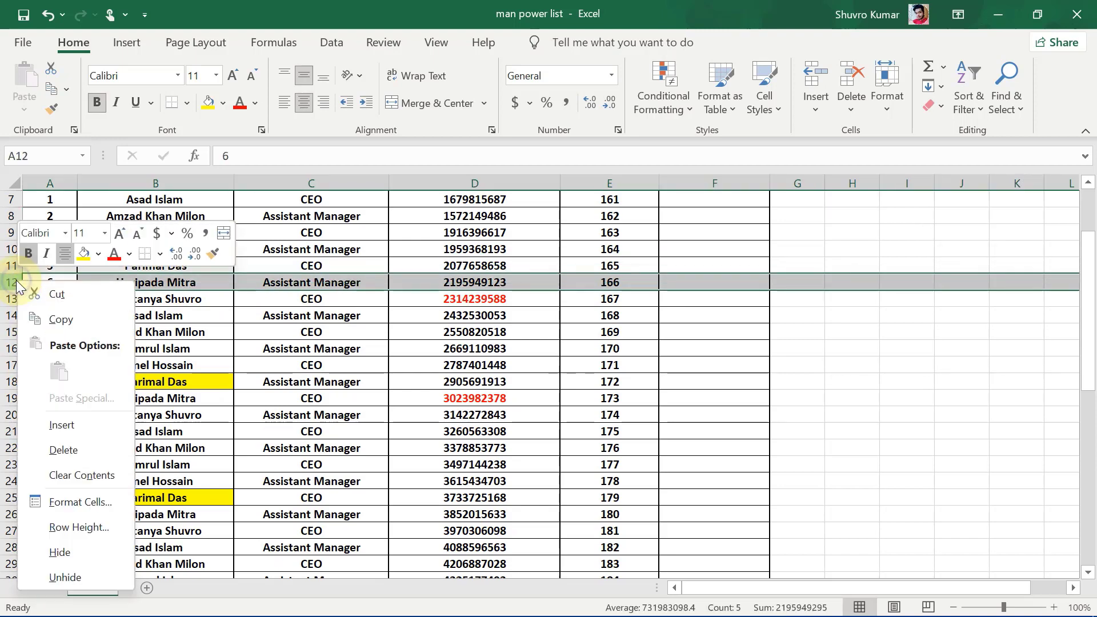
pyautogui.click(66, 450)
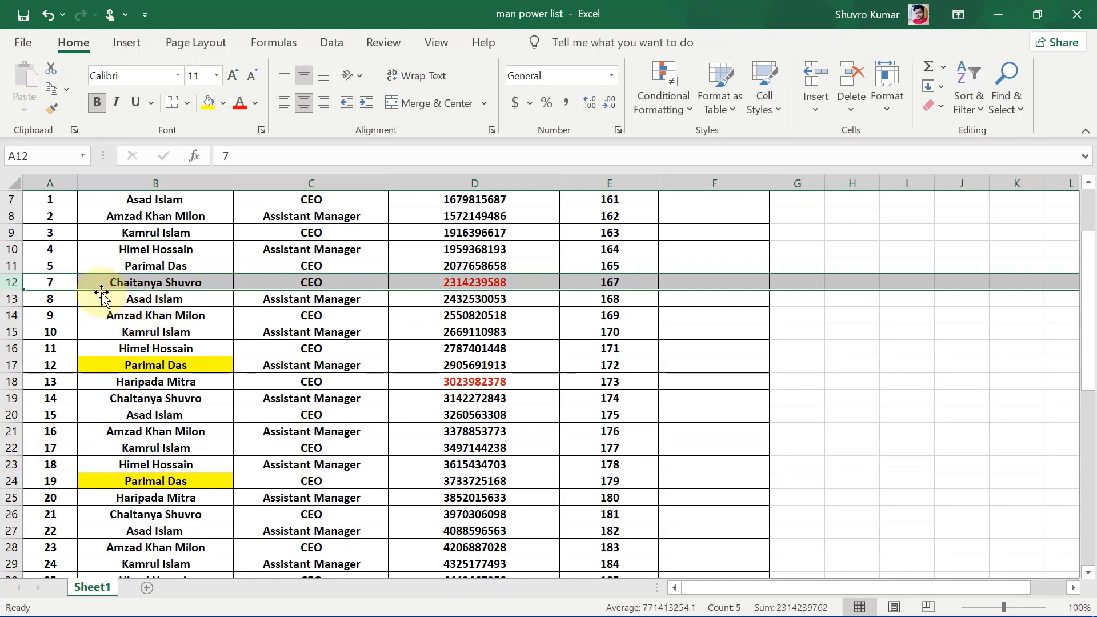
pyautogui.hotkey('ctrl', 'z')
# Clear the contents of A14:F14, leaving the row itself in place
pyautogui.scroll(-3, 103, 313)
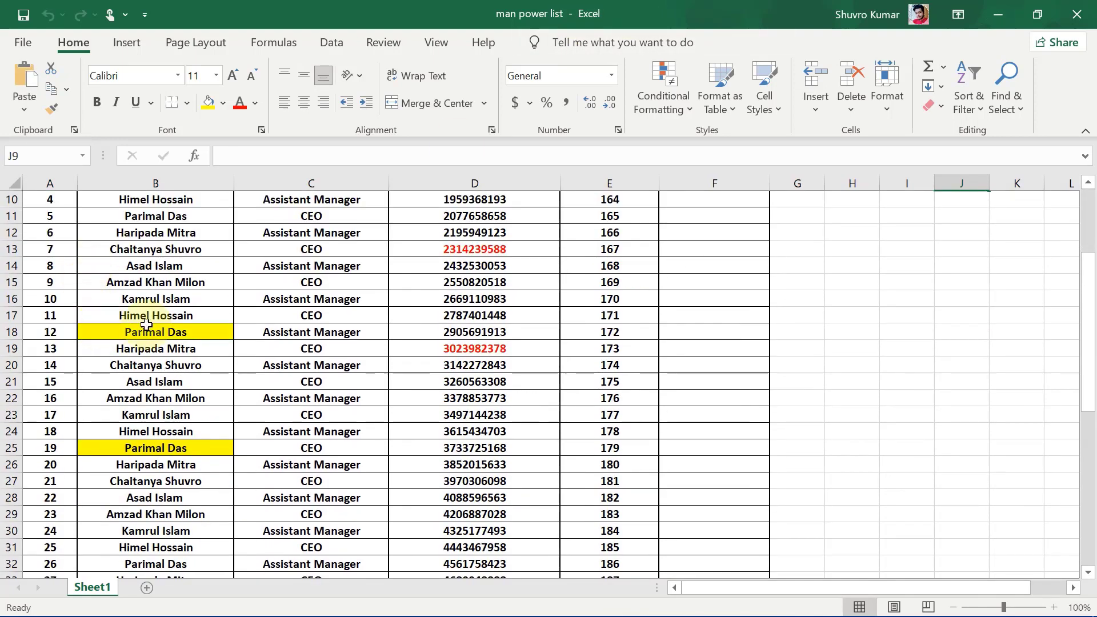
pyautogui.click(62, 265)
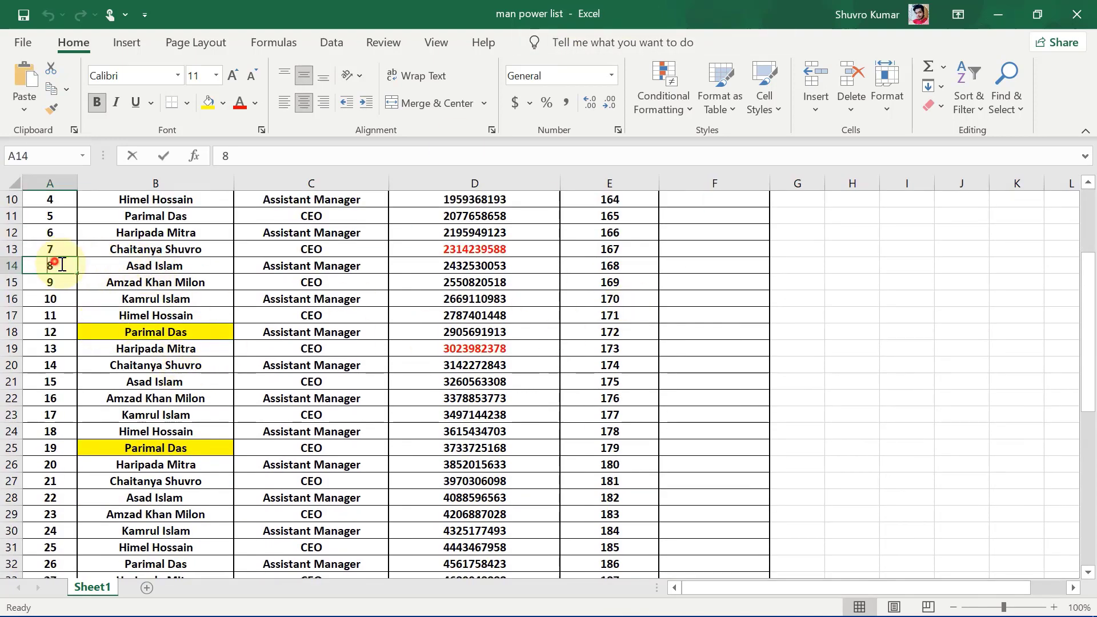
pyautogui.press('F2')
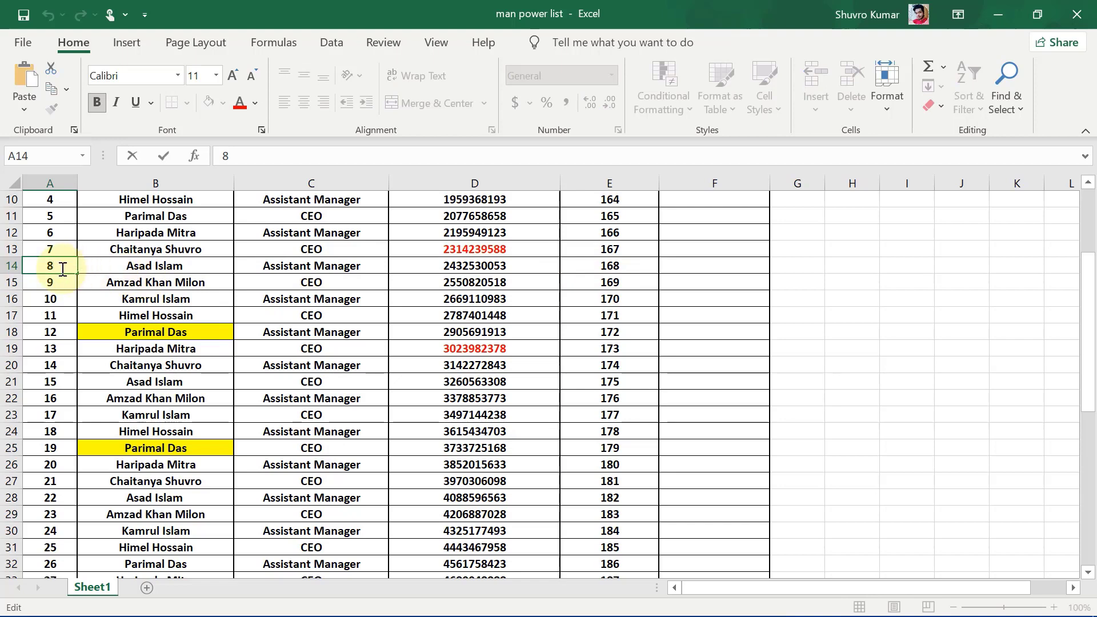
pyautogui.click(220, 265)
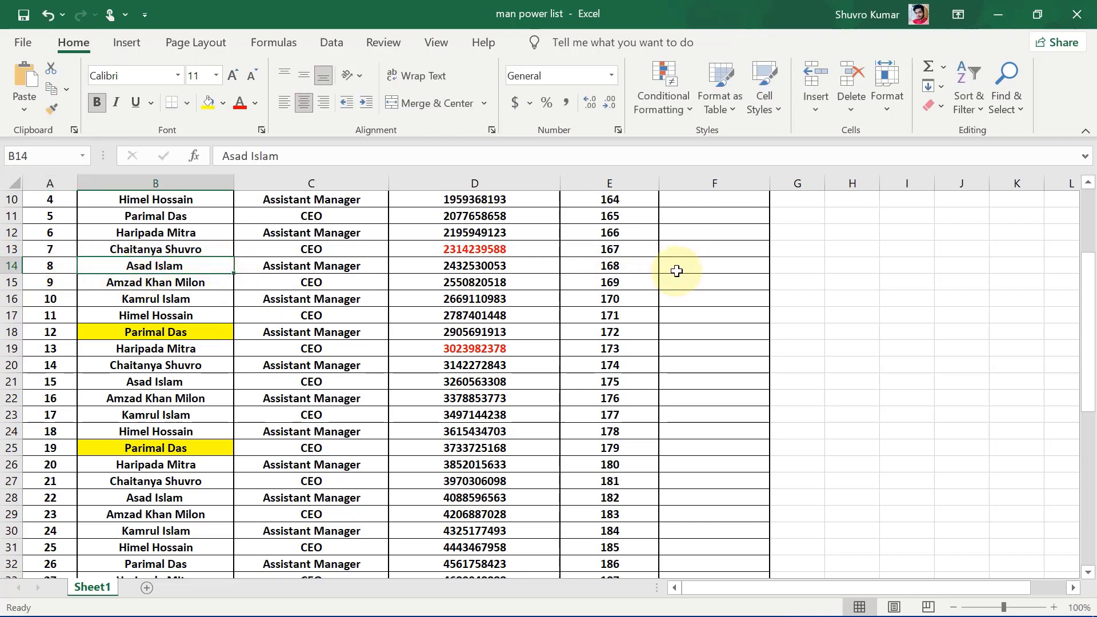
pyautogui.moveTo(676, 271); pyautogui.dragTo(25, 270)
pyautogui.press('Delete')
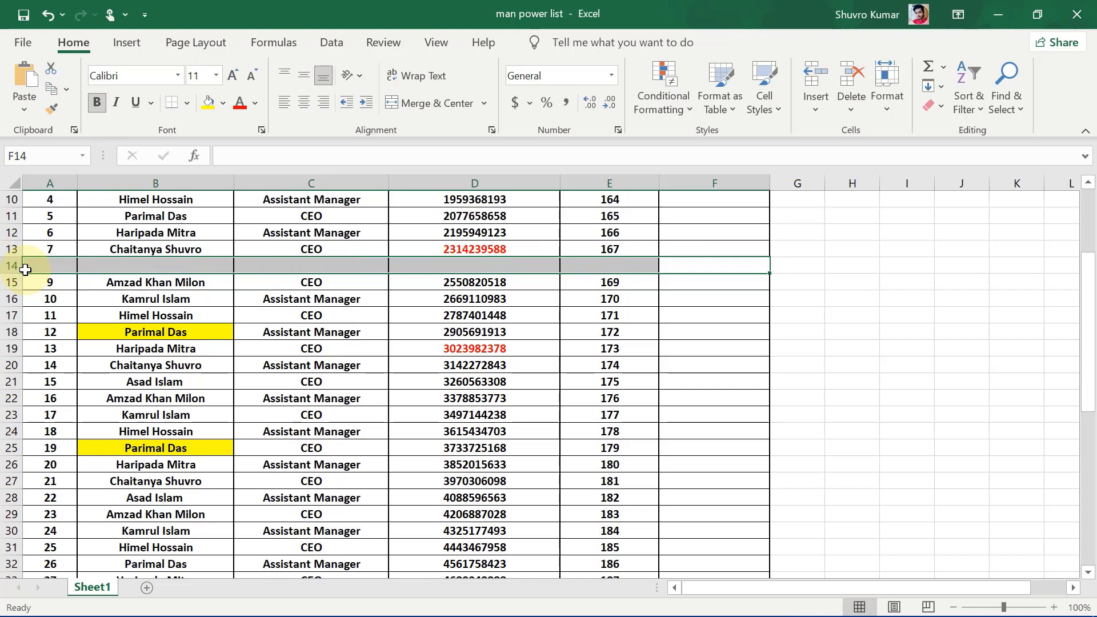
# Clear the contents of columns A to F in rows 18, 25 and 32
pyautogui.moveTo(688, 334); pyautogui.dragTo(23, 333)
pyautogui.press('Delete')
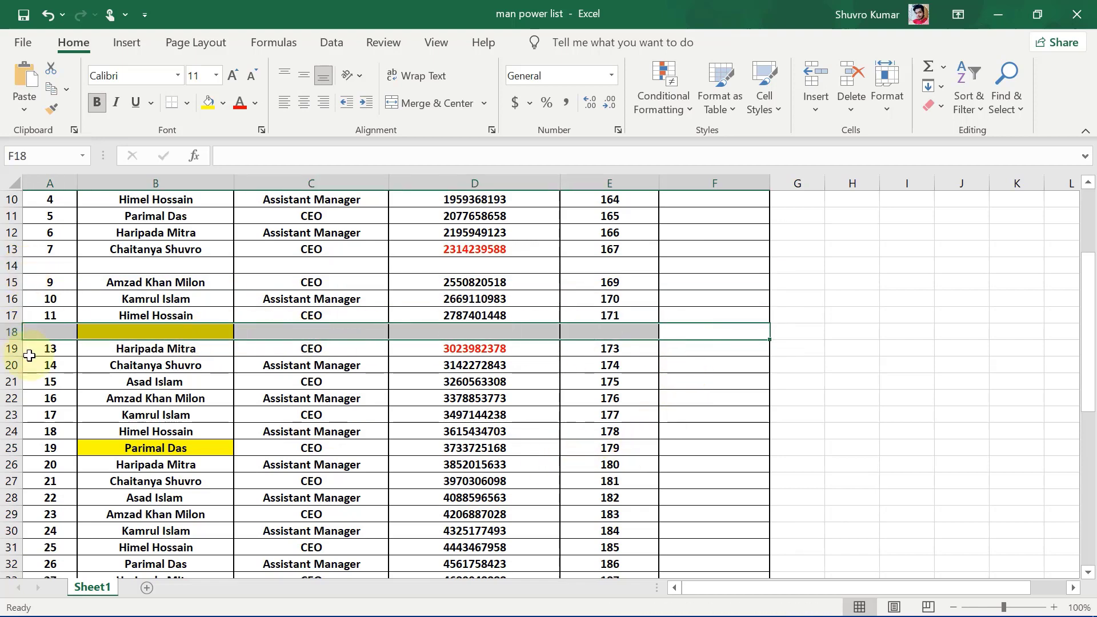
pyautogui.moveTo(674, 448); pyautogui.dragTo(57, 449)
pyautogui.press('Delete')
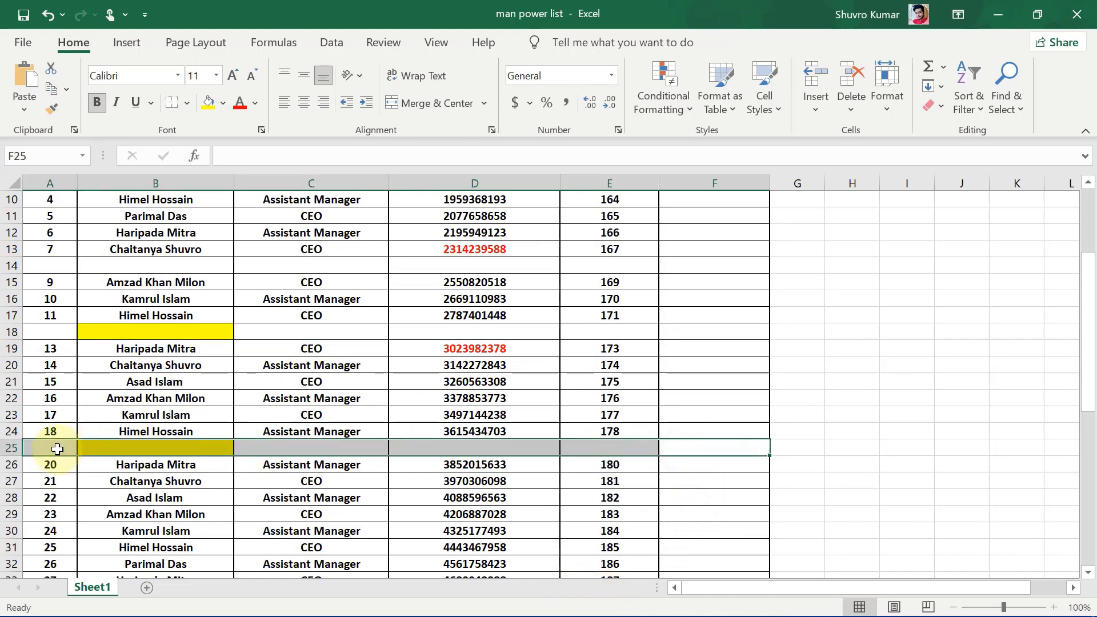
pyautogui.moveTo(714, 564); pyautogui.dragTo(53, 565)
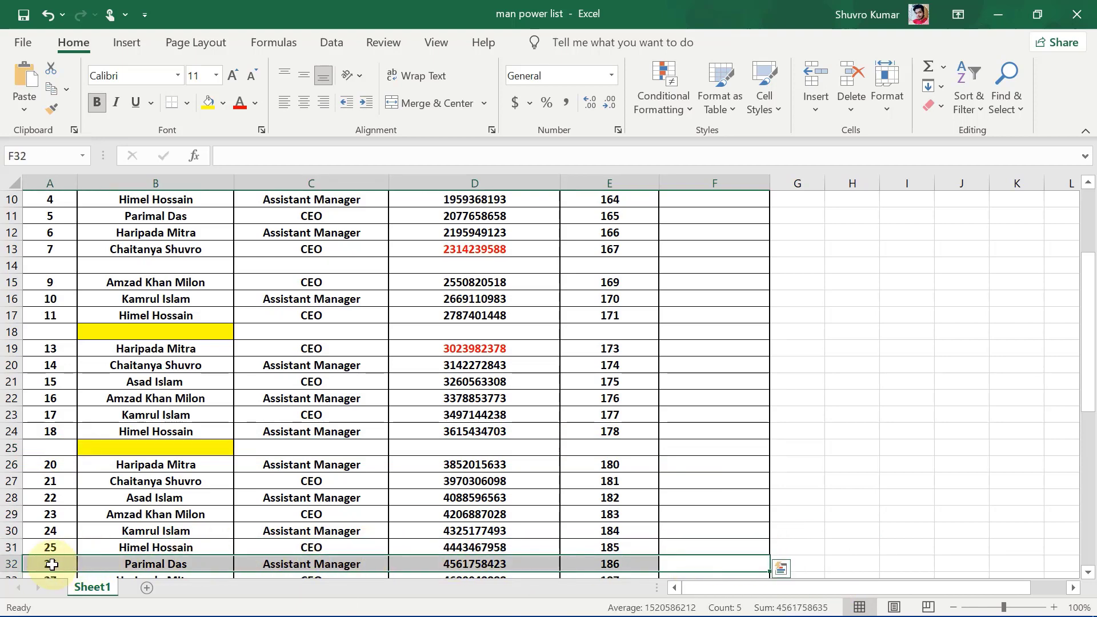
pyautogui.press('Delete')
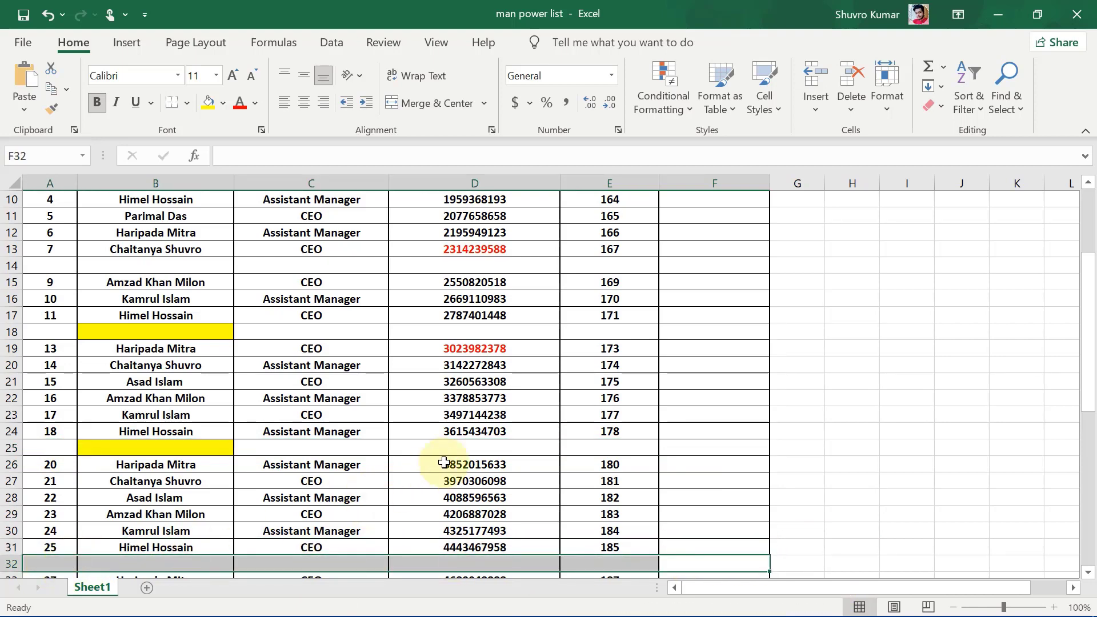
pyautogui.click(917, 448)
# Delete the emptied yellow-marked rows one at a time, first row 18 and then row 24
pyautogui.scroll(2, 332, 500)
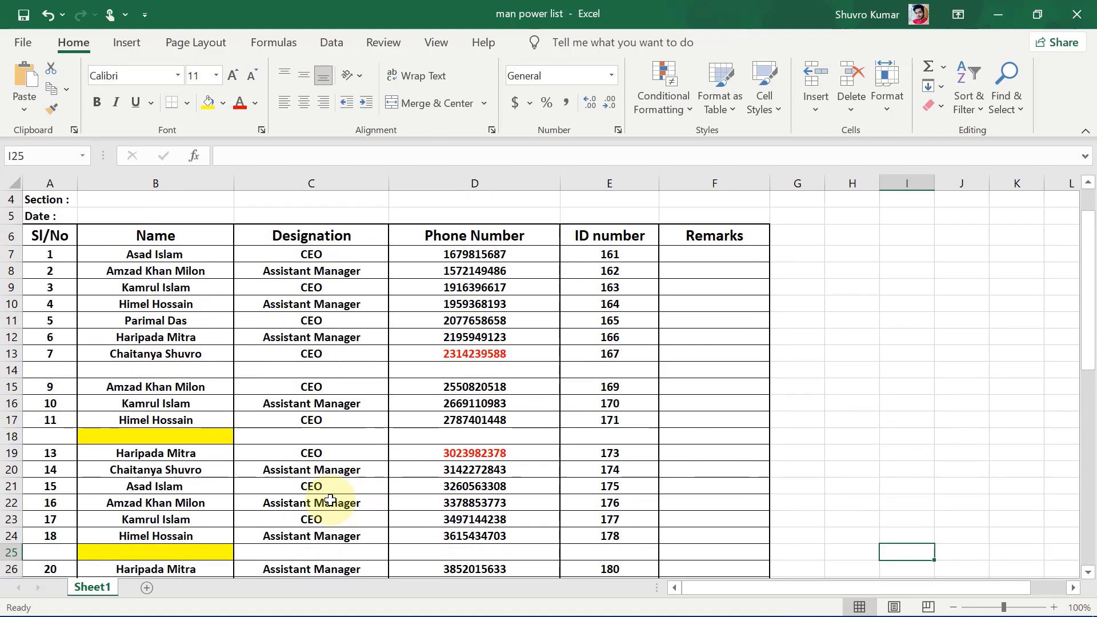
pyautogui.scroll(-3, 330, 500)
pyautogui.scroll(-10, 330, 498)
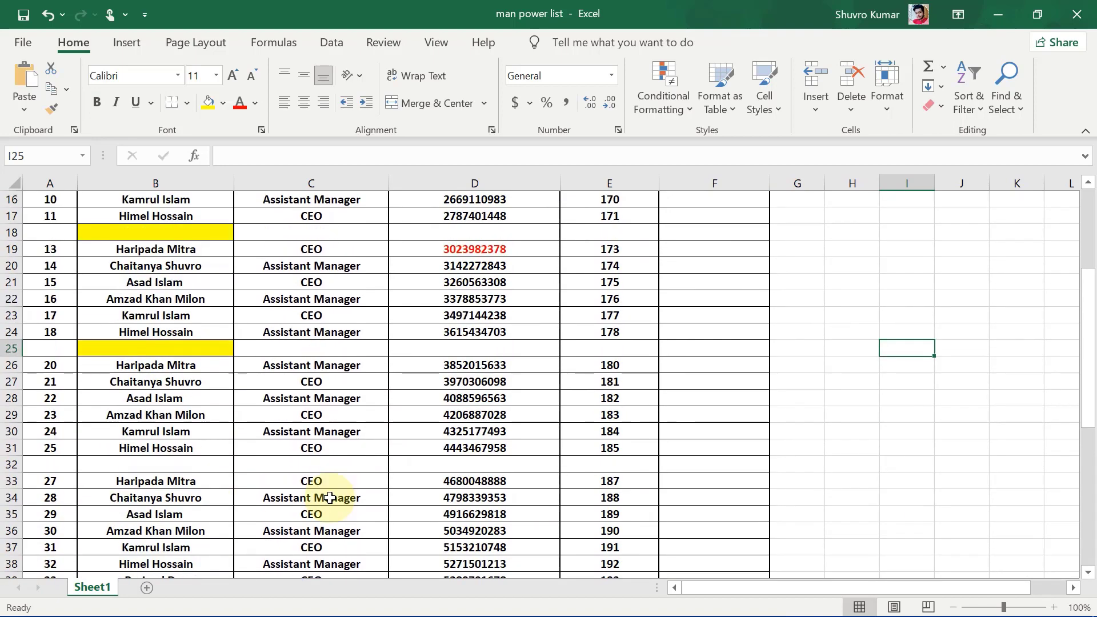
pyautogui.scroll(14, 331, 499)
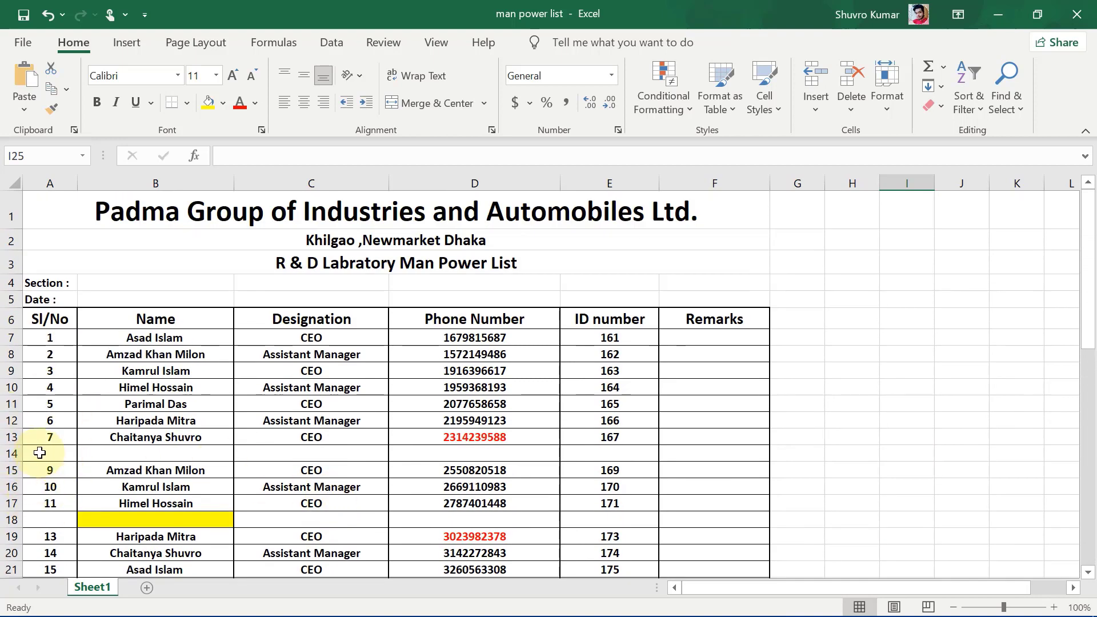
pyautogui.scroll(-2, 206, 437)
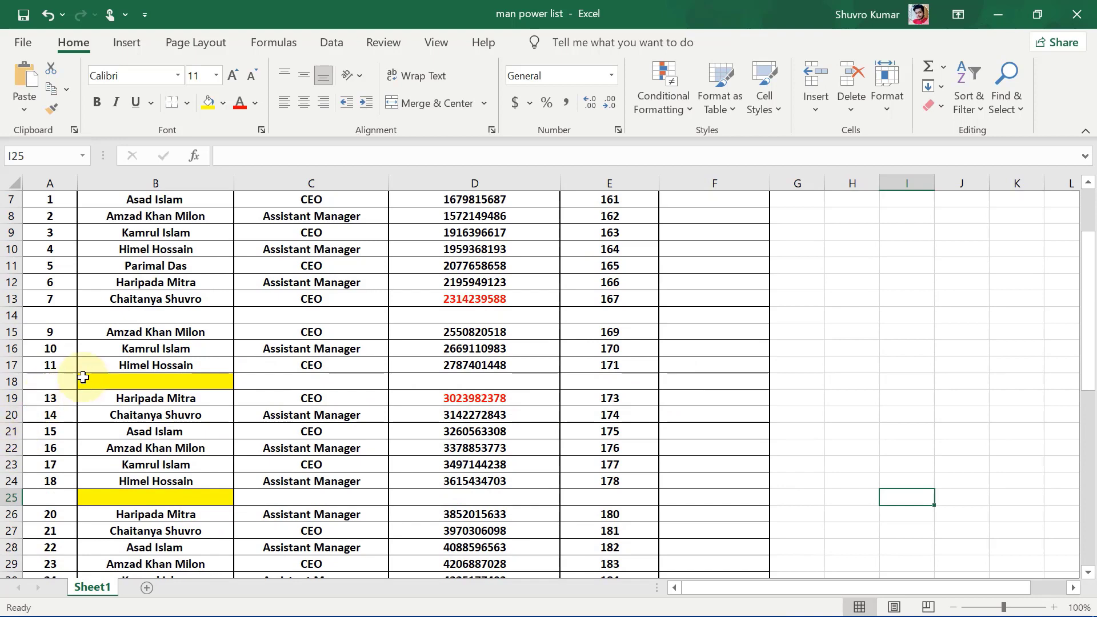
pyautogui.rightClick(11, 382)
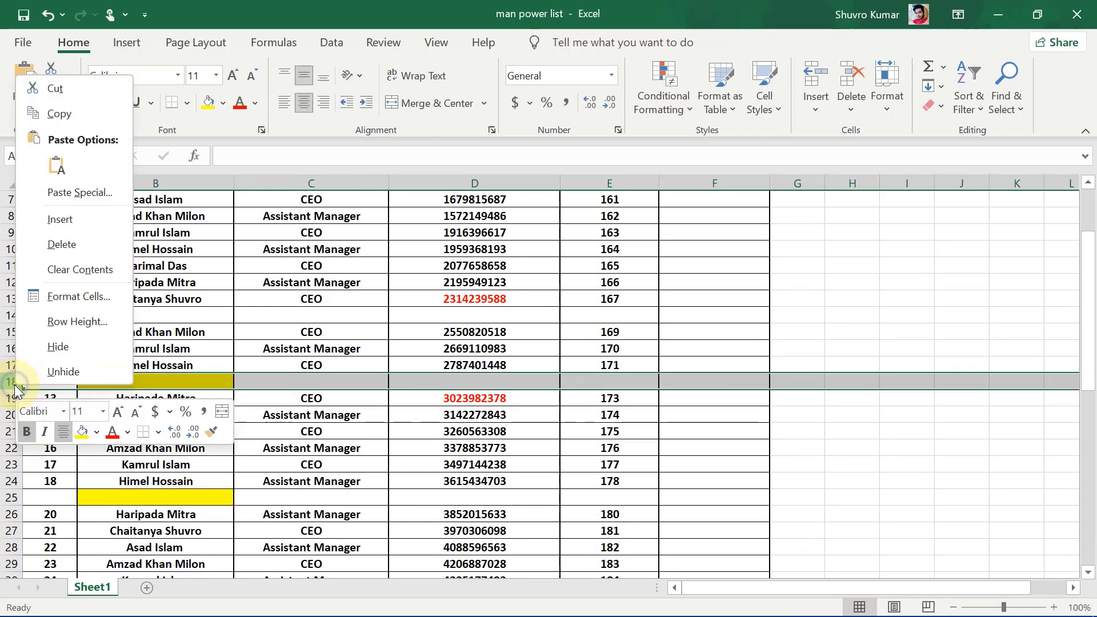
pyautogui.click(64, 249)
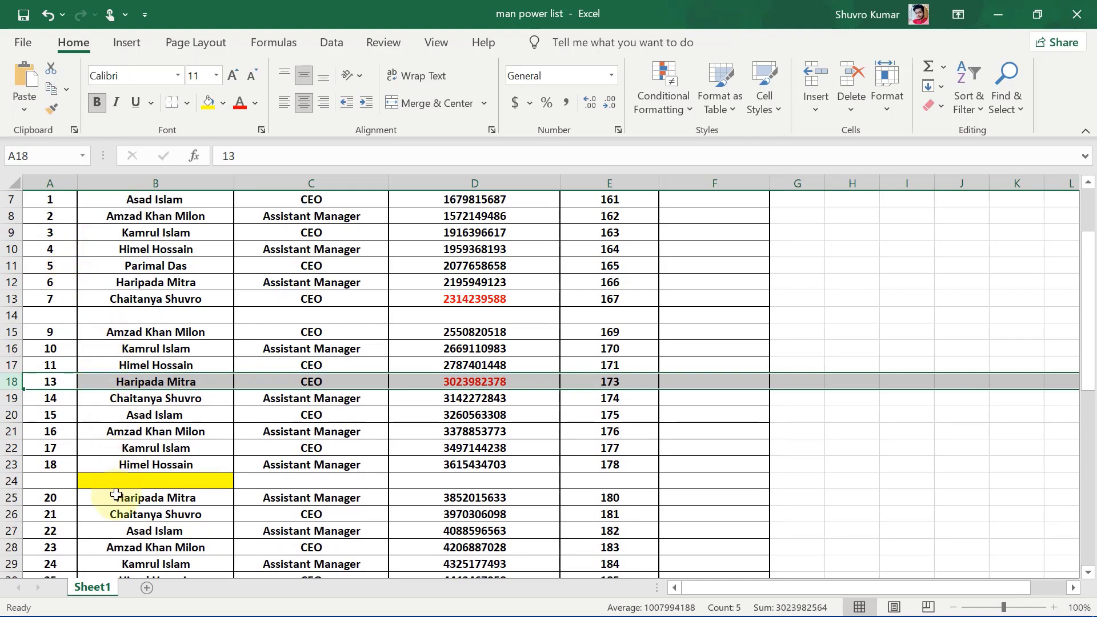
pyautogui.rightClick(12, 481)
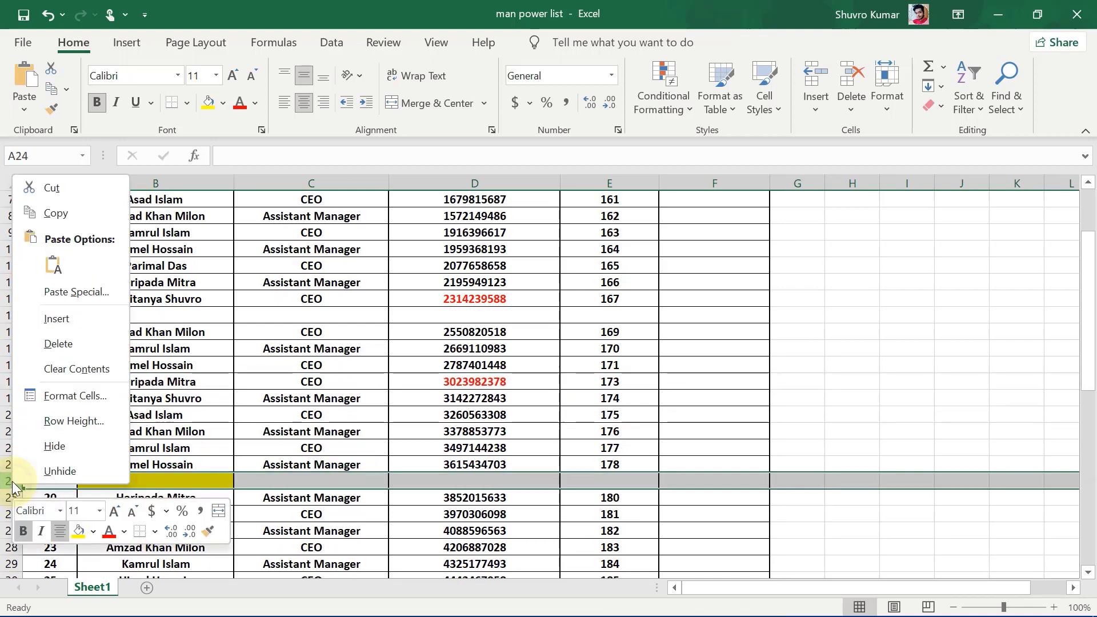
pyautogui.click(60, 338)
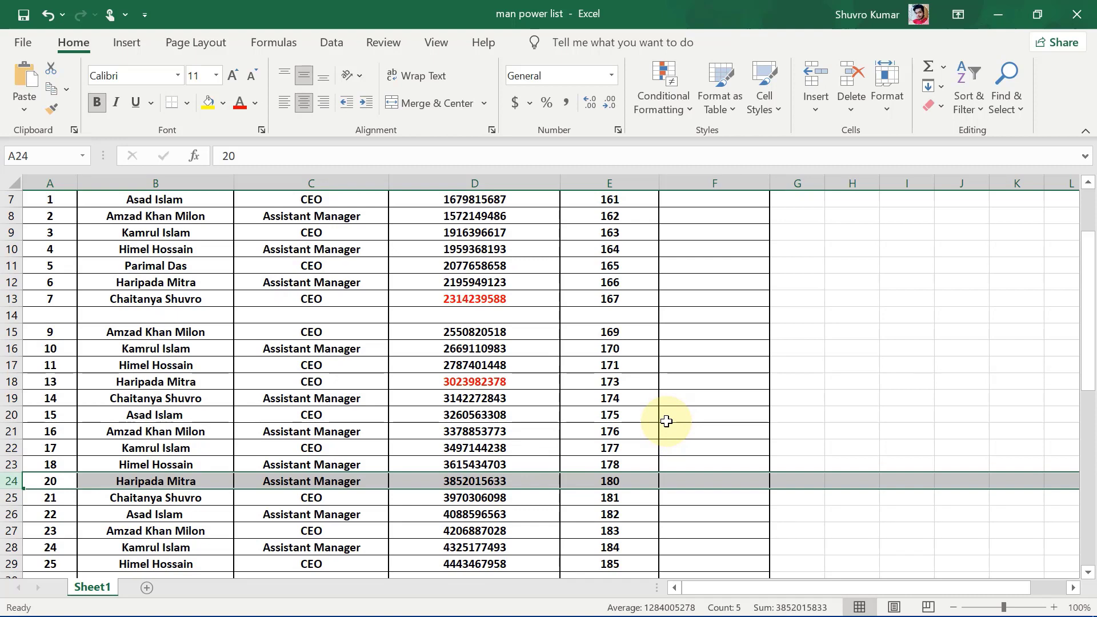
# Select the whole table starting at A6 and narrow the selection to its blank cells with Go To Special, option Blanks
pyautogui.hotkey('ctrl', 'a')
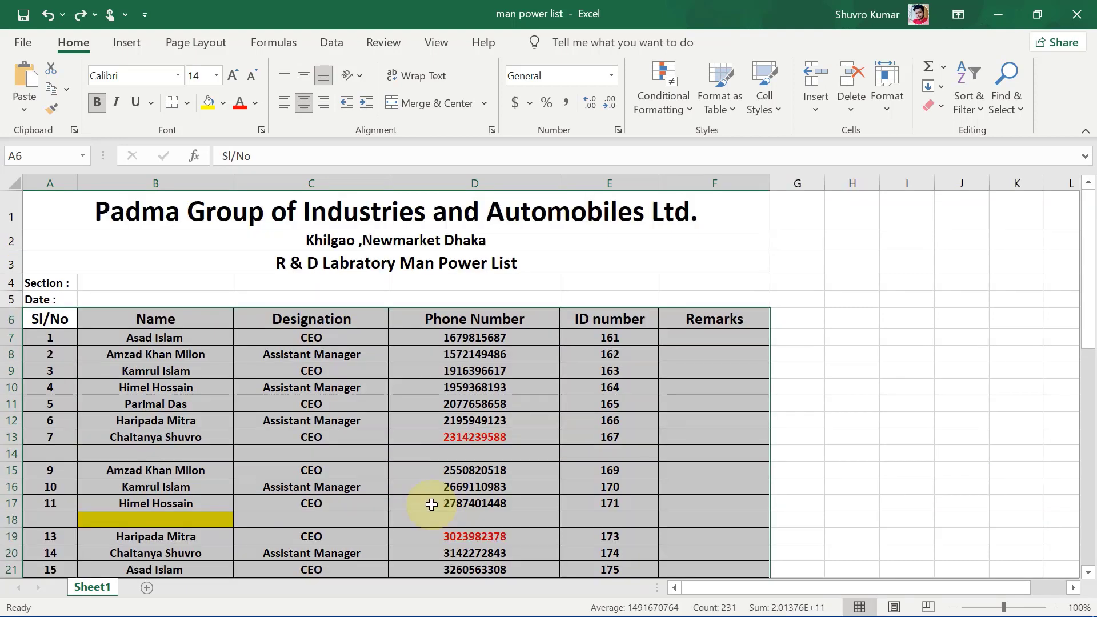
pyautogui.hotkey('ctrl', 'g')
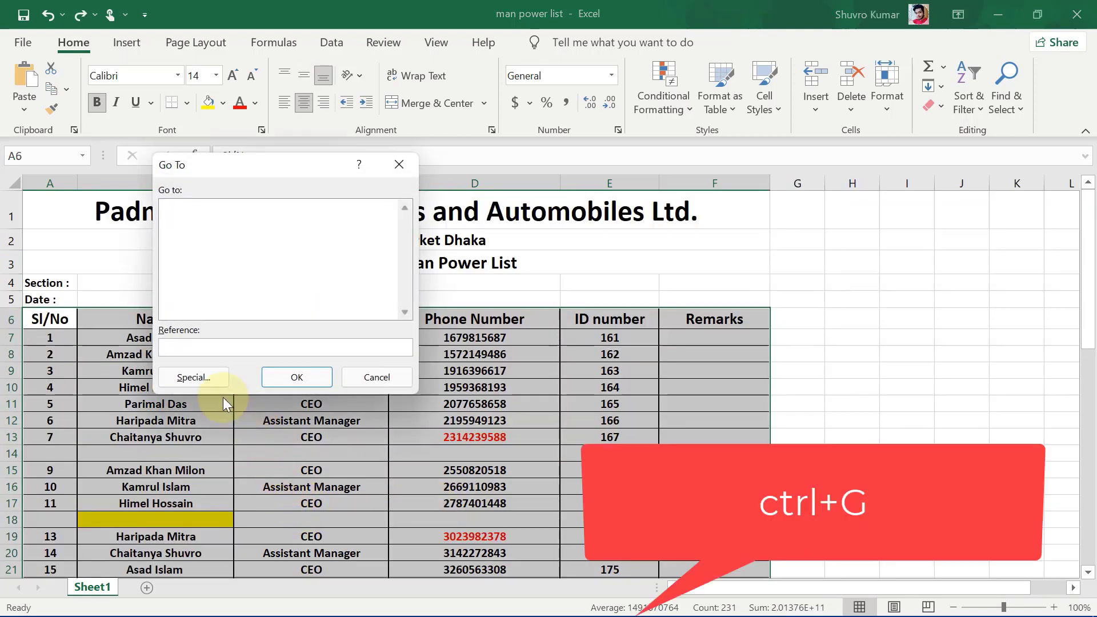
pyautogui.click(204, 382)
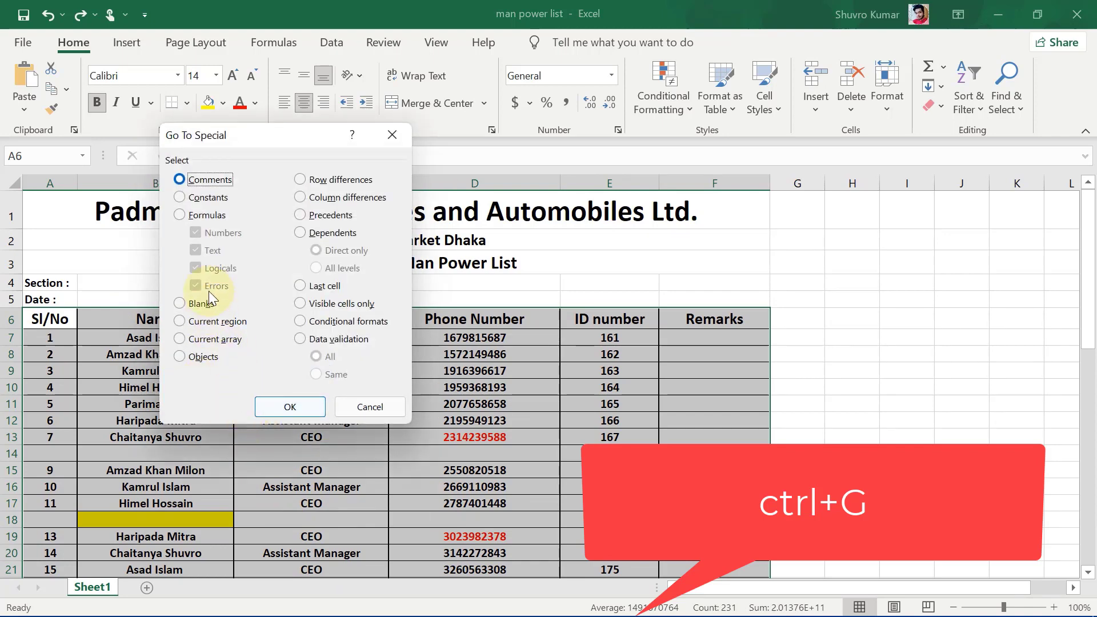
pyautogui.click(200, 304)
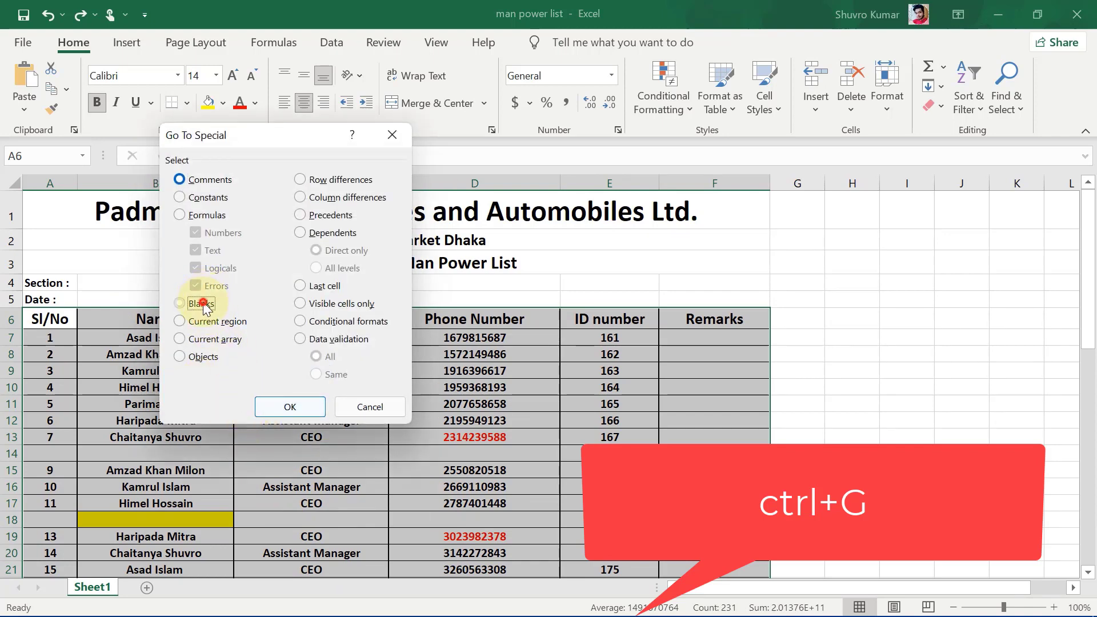
pyautogui.click(276, 411)
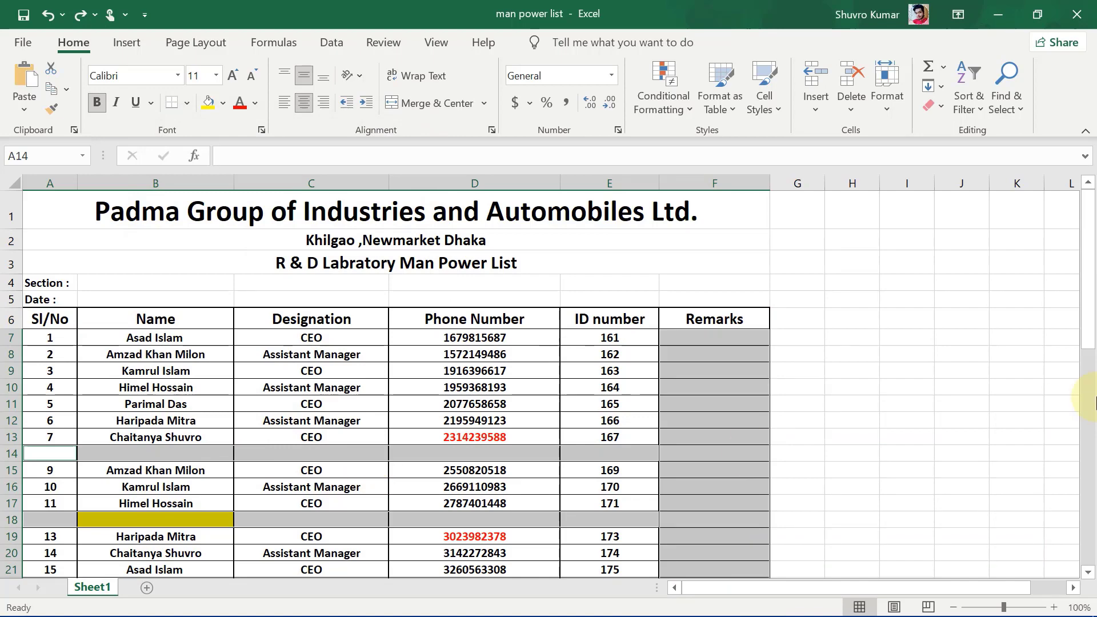
# Delete all the selected blank cells with the Shift cells up option
pyautogui.scroll(-2, 1094, 400)
pyautogui.scroll(-4, 343, 426)
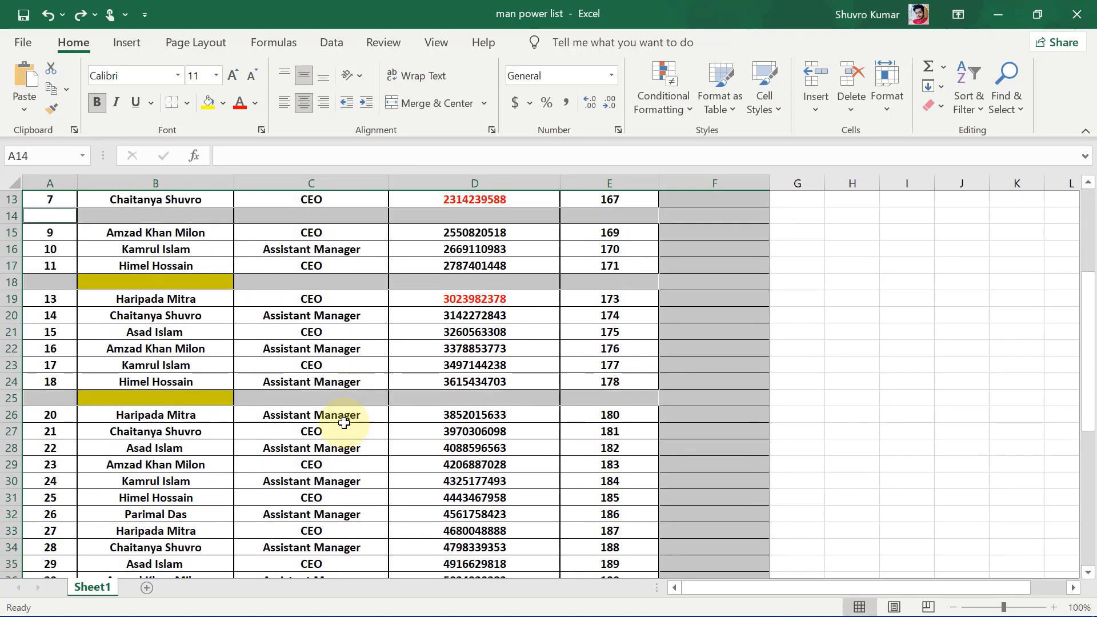
pyautogui.scroll(-2, 343, 426)
pyautogui.scroll(7, 342, 426)
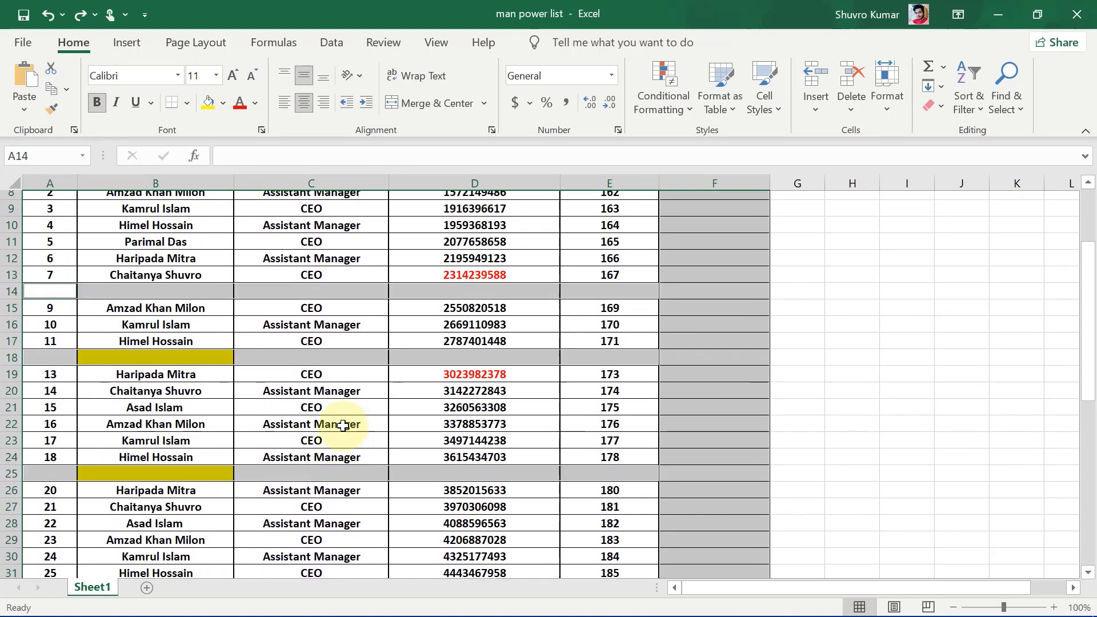
pyautogui.rightClick(164, 369)
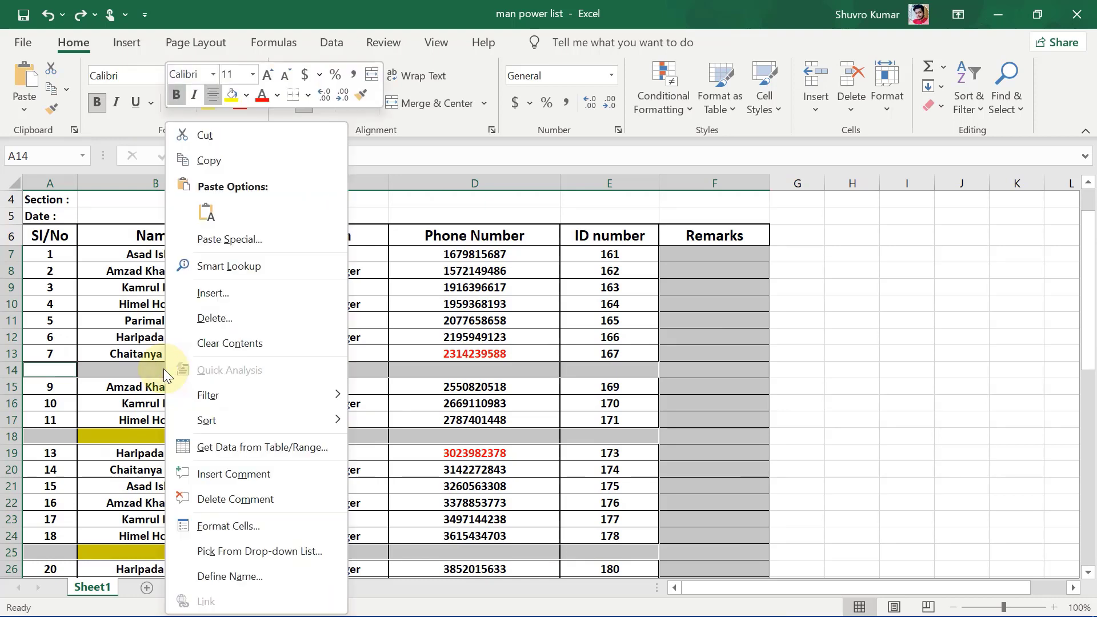
pyautogui.click(223, 327)
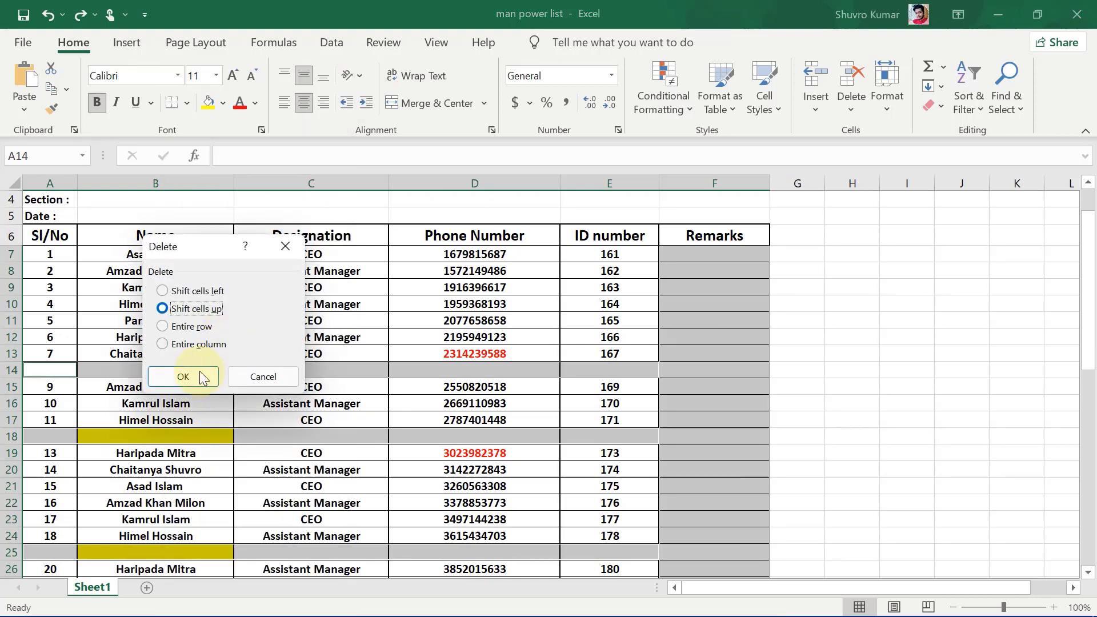
pyautogui.click(185, 381)
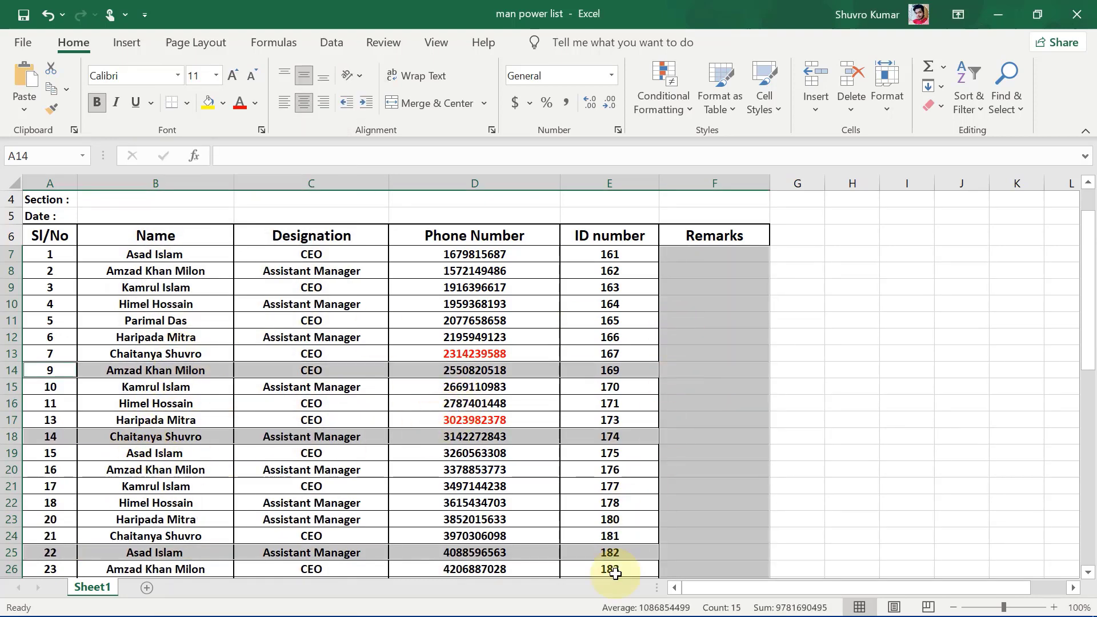
# Deselect the cells and look through the list for blank rows remaining between the entries
pyautogui.scroll(-4, 366, 470)
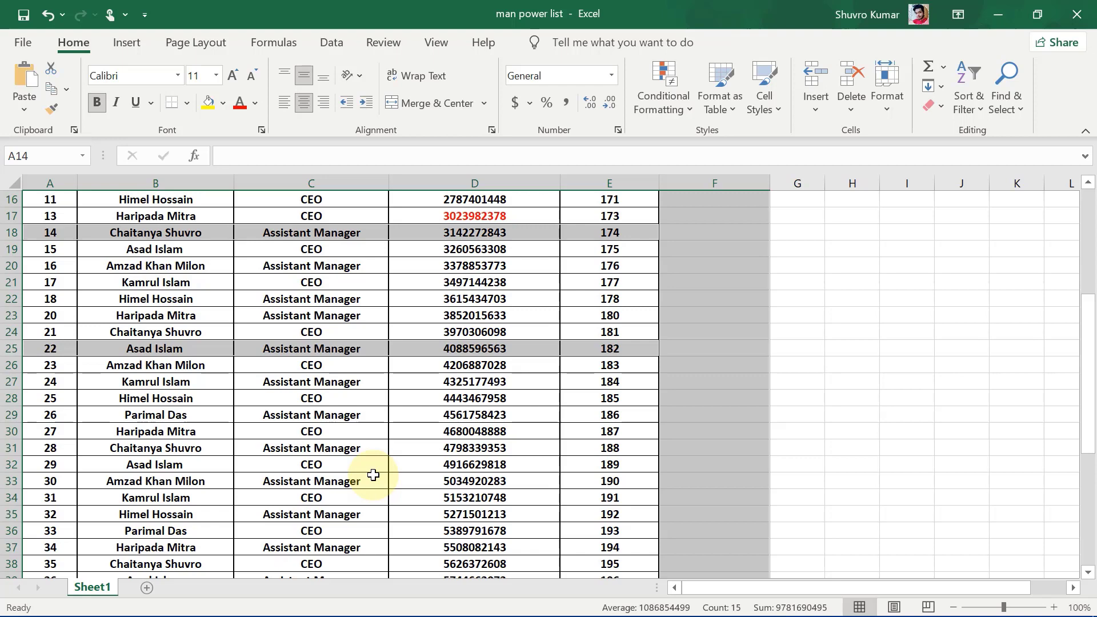
pyautogui.click(848, 348)
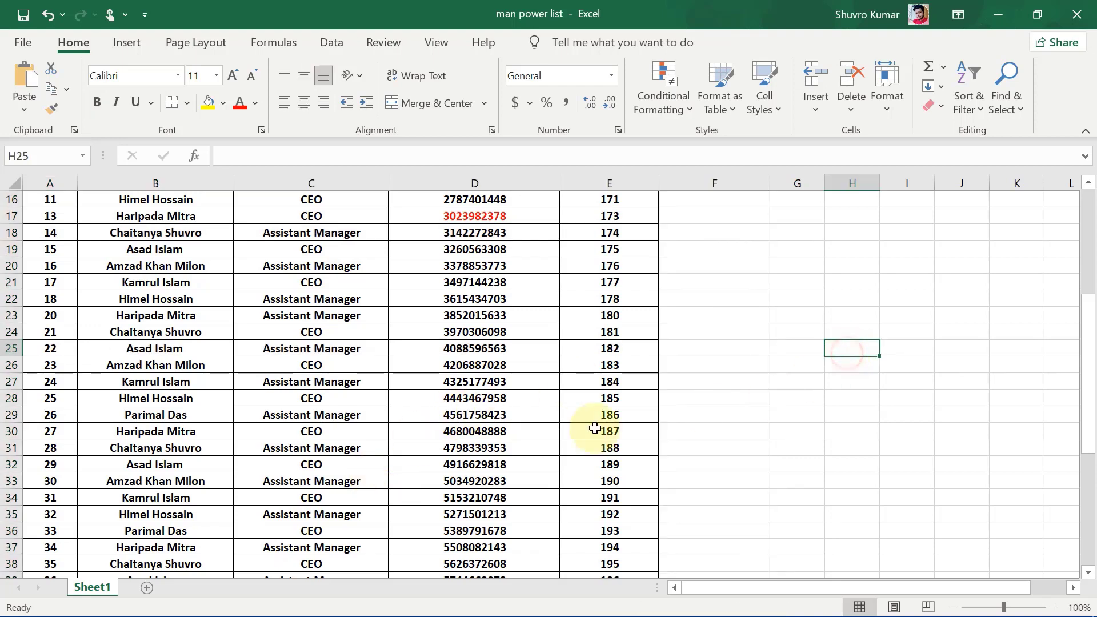
pyautogui.scroll(1, 241, 431)
pyautogui.scroll(5, 241, 431)
pyautogui.scroll(-2, 241, 431)
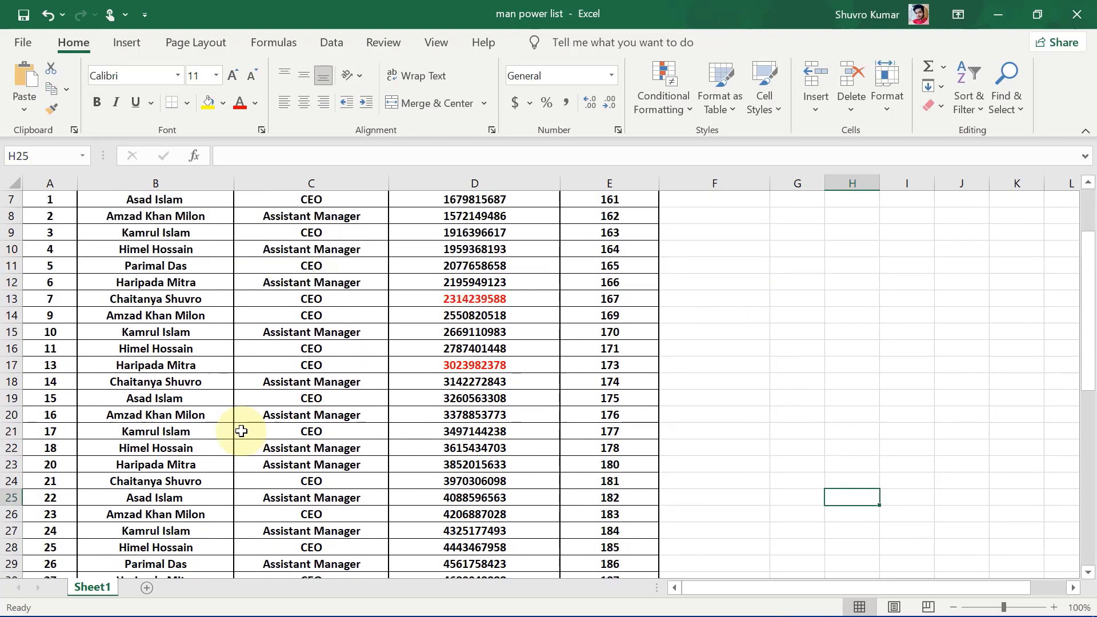
pyautogui.scroll(2, 241, 431)
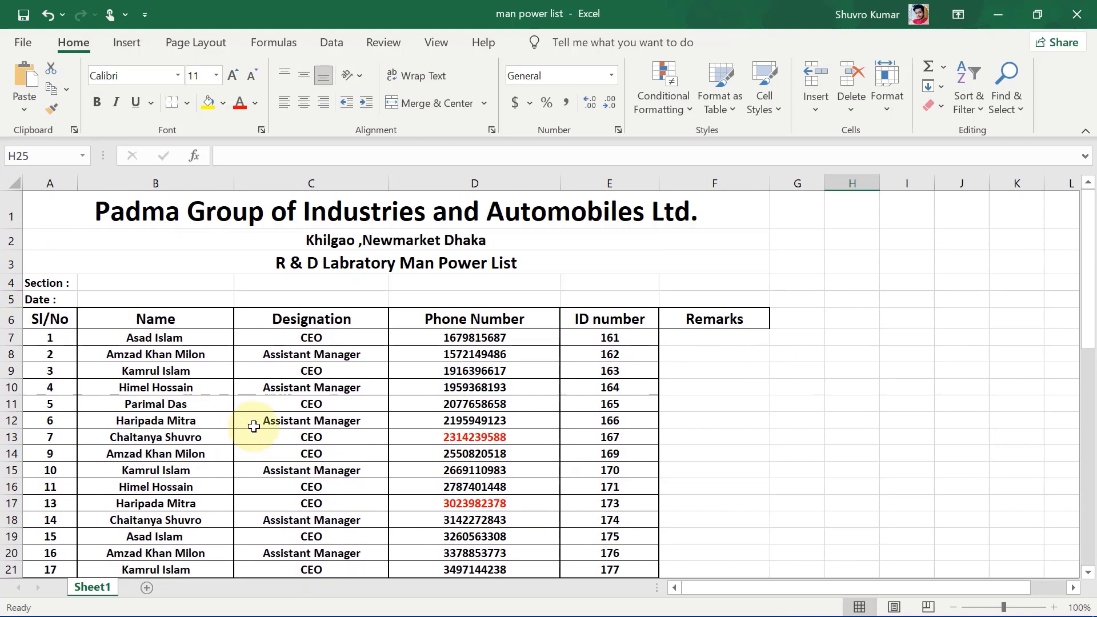